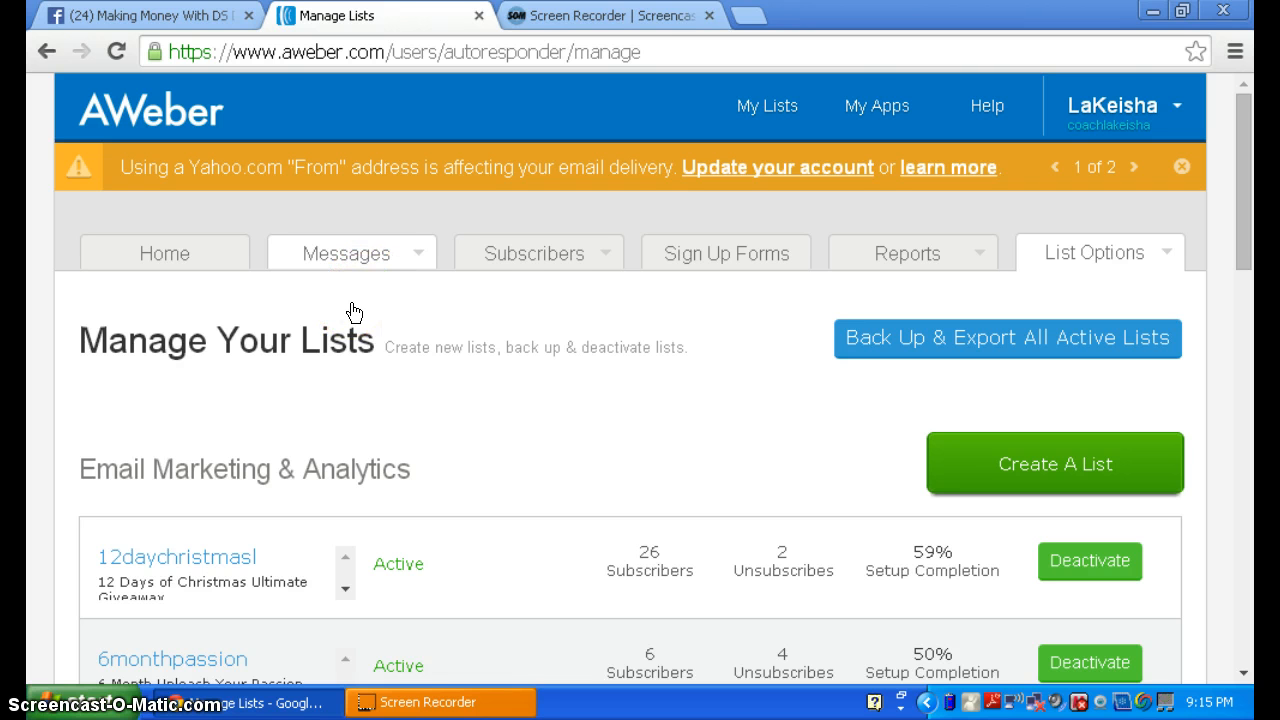
- Look over the available message types, then go to the list management page
left_click(435, 262)
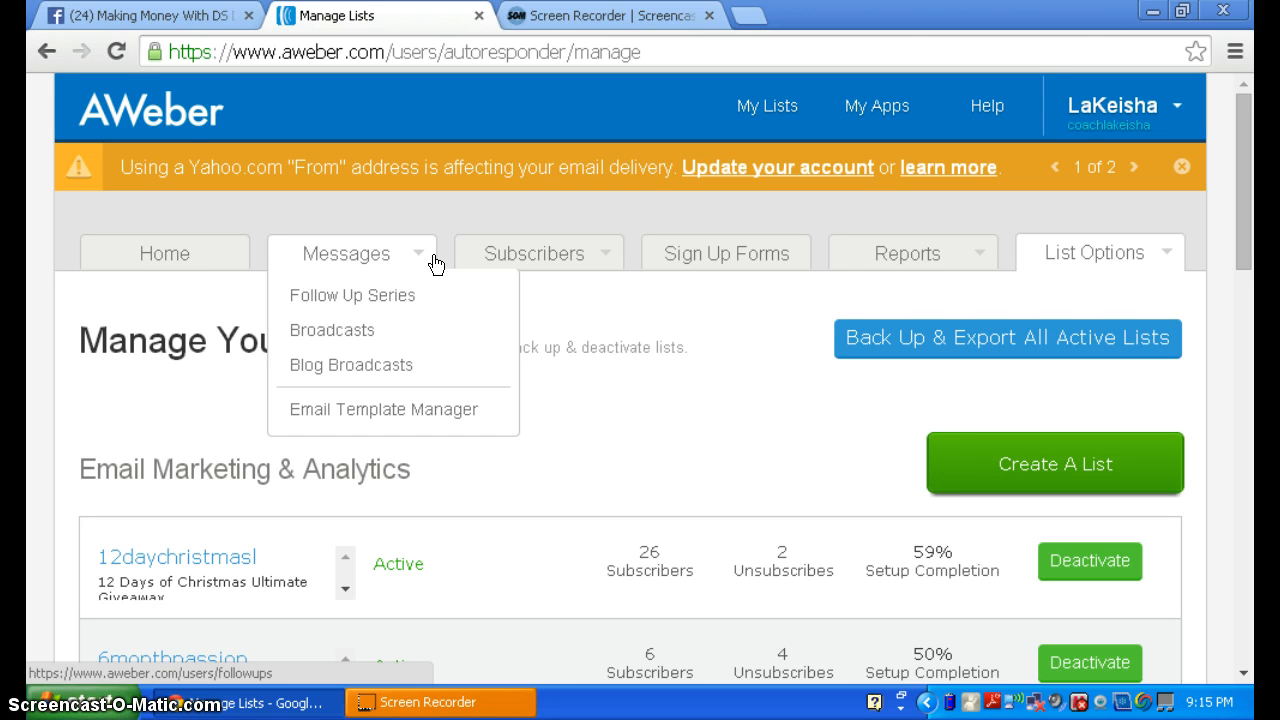
left_click(1103, 286)
left_click(1243, 163)
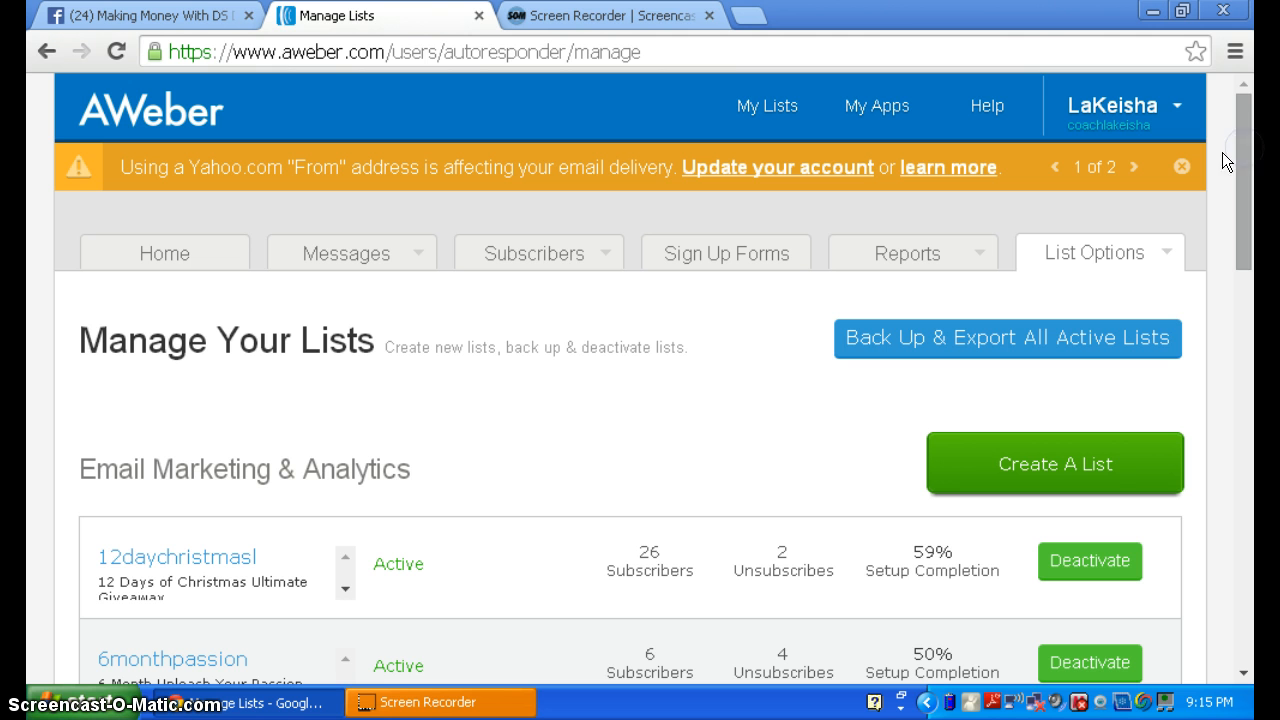
left_click(1232, 158)
left_click(1235, 168)
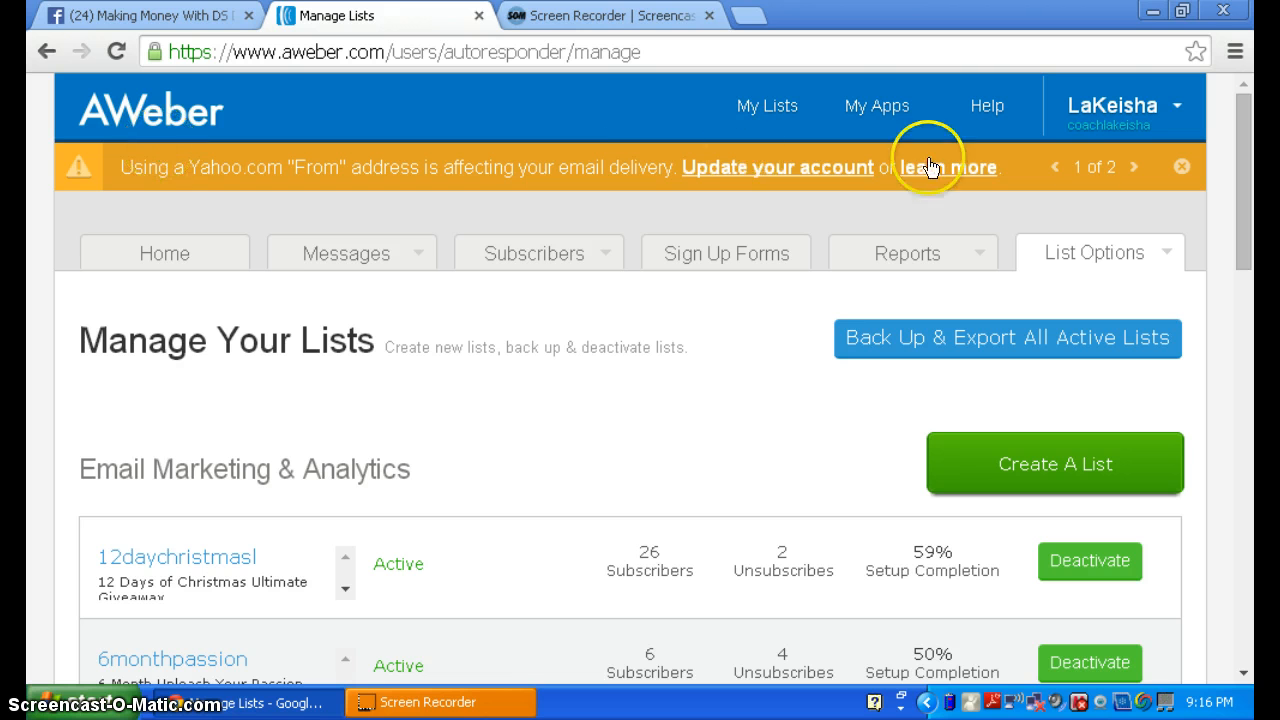
left_click(1122, 126)
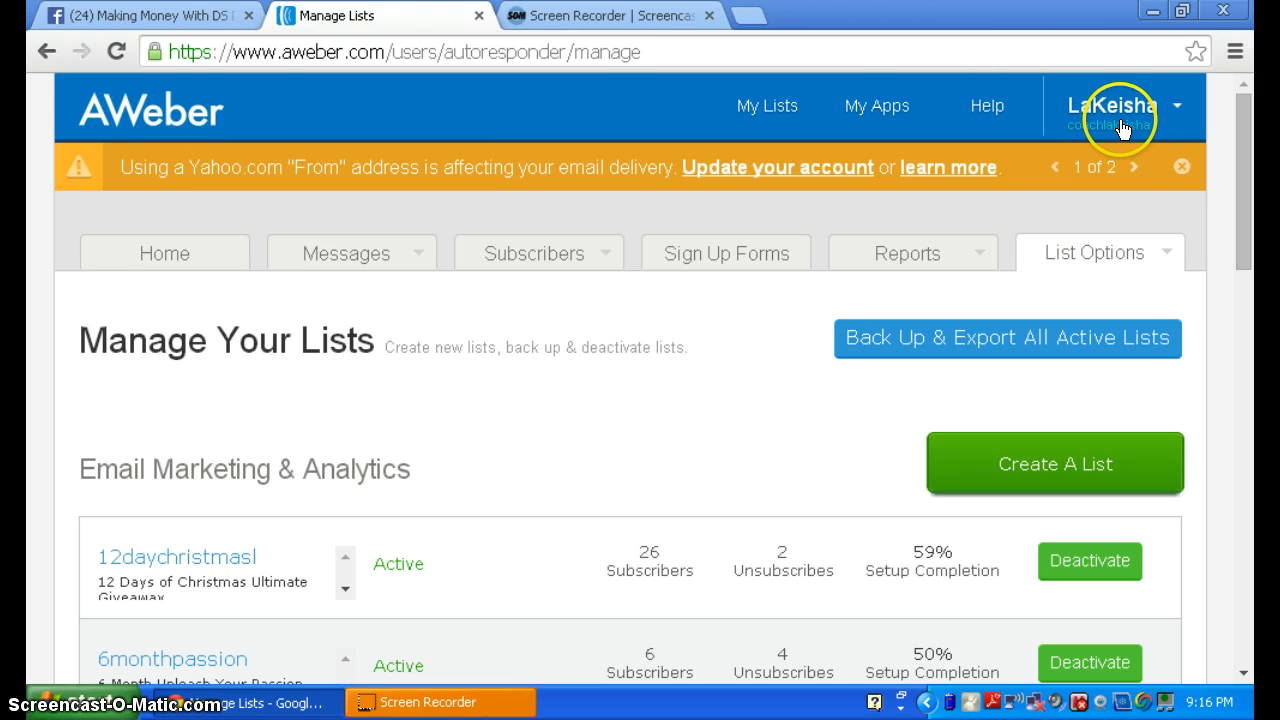
left_click(763, 104)
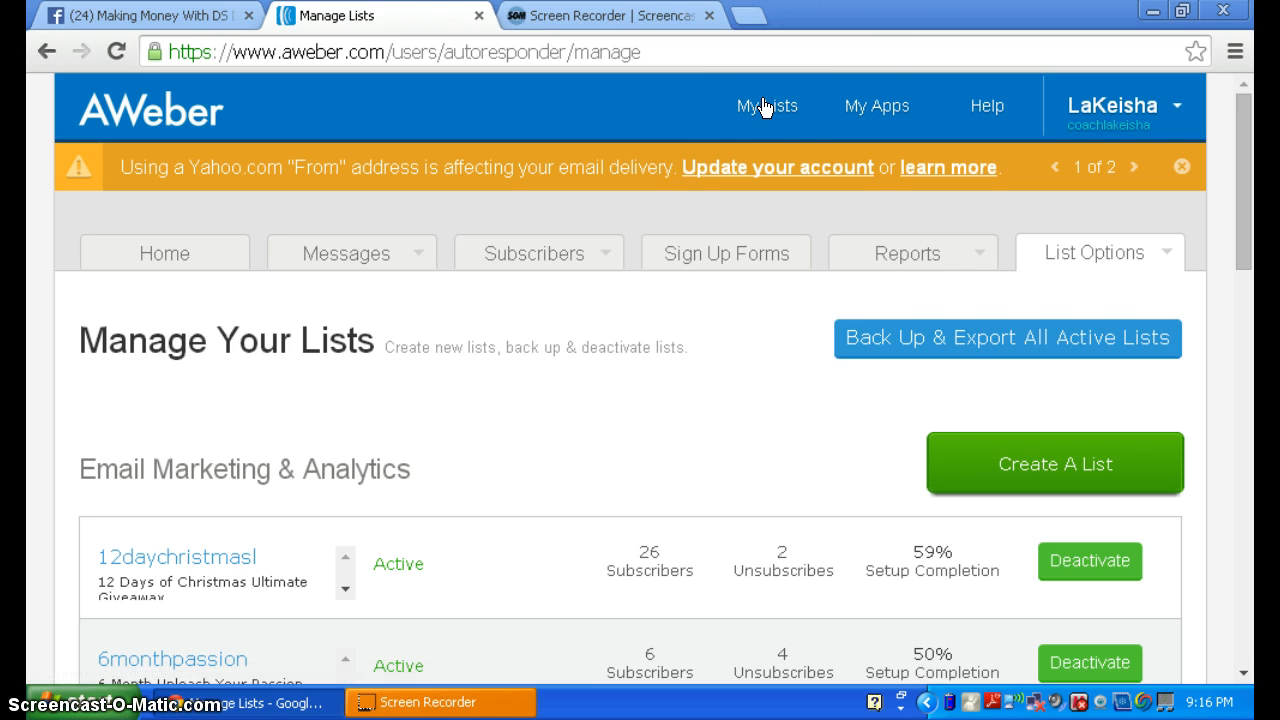
left_click(758, 112)
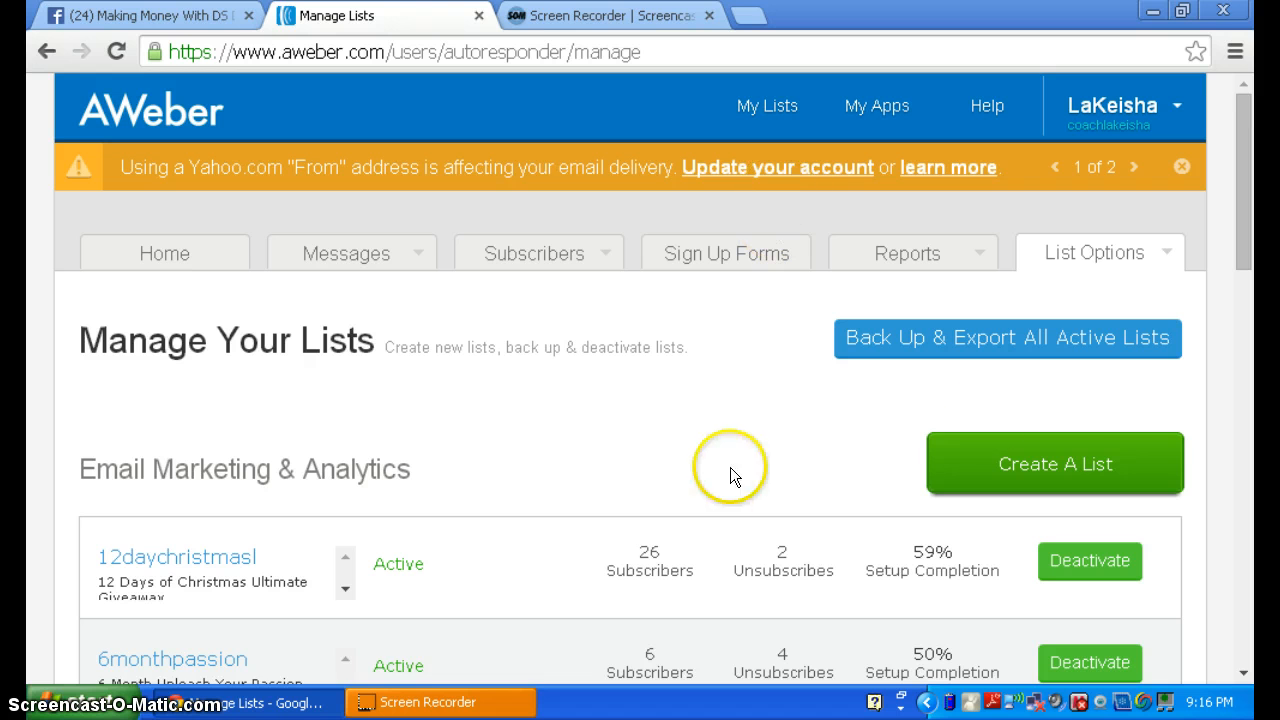
- Start a new list and scroll back up to its Basic Information settings
left_click(1094, 475)
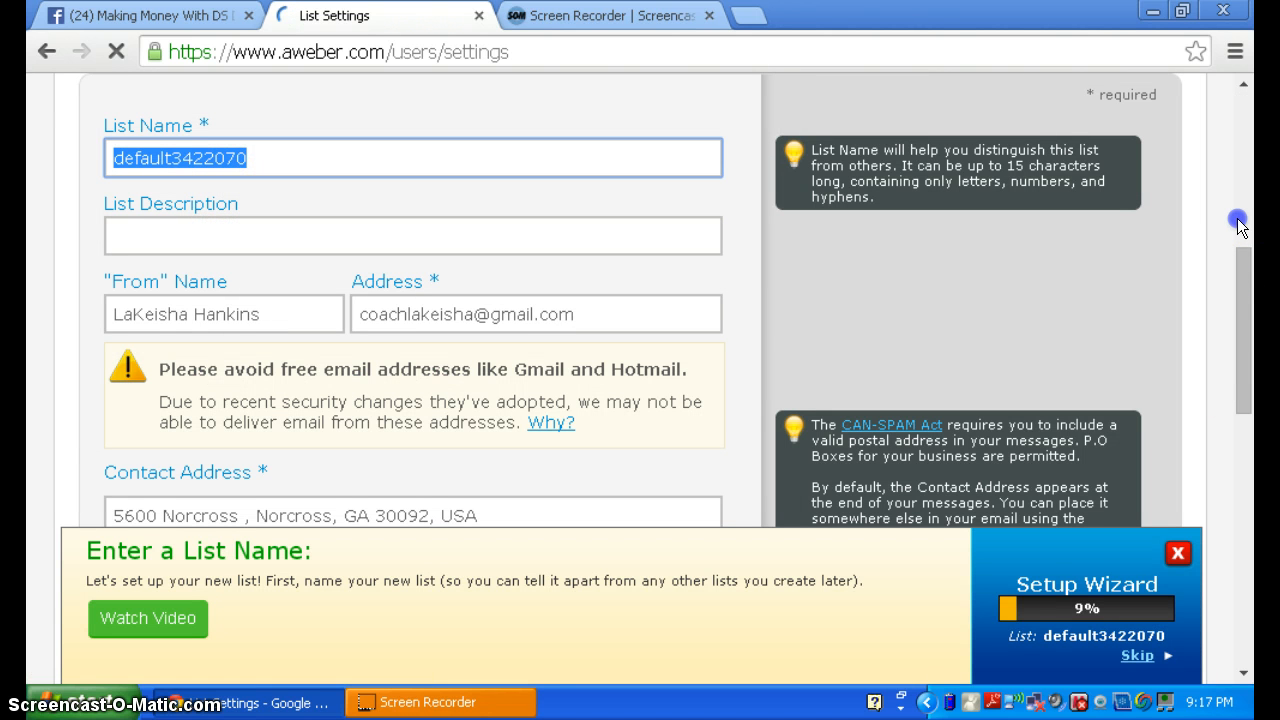
scroll(1246, 75, "down", 1)
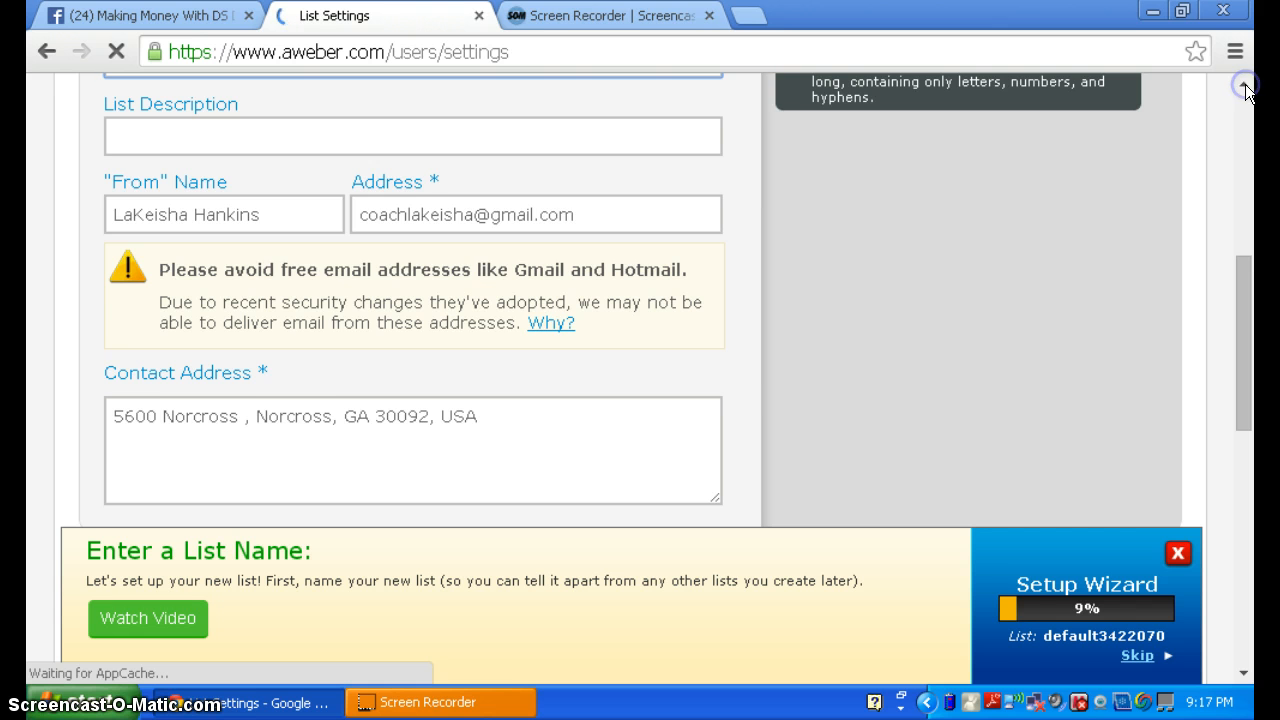
left_click(1245, 85)
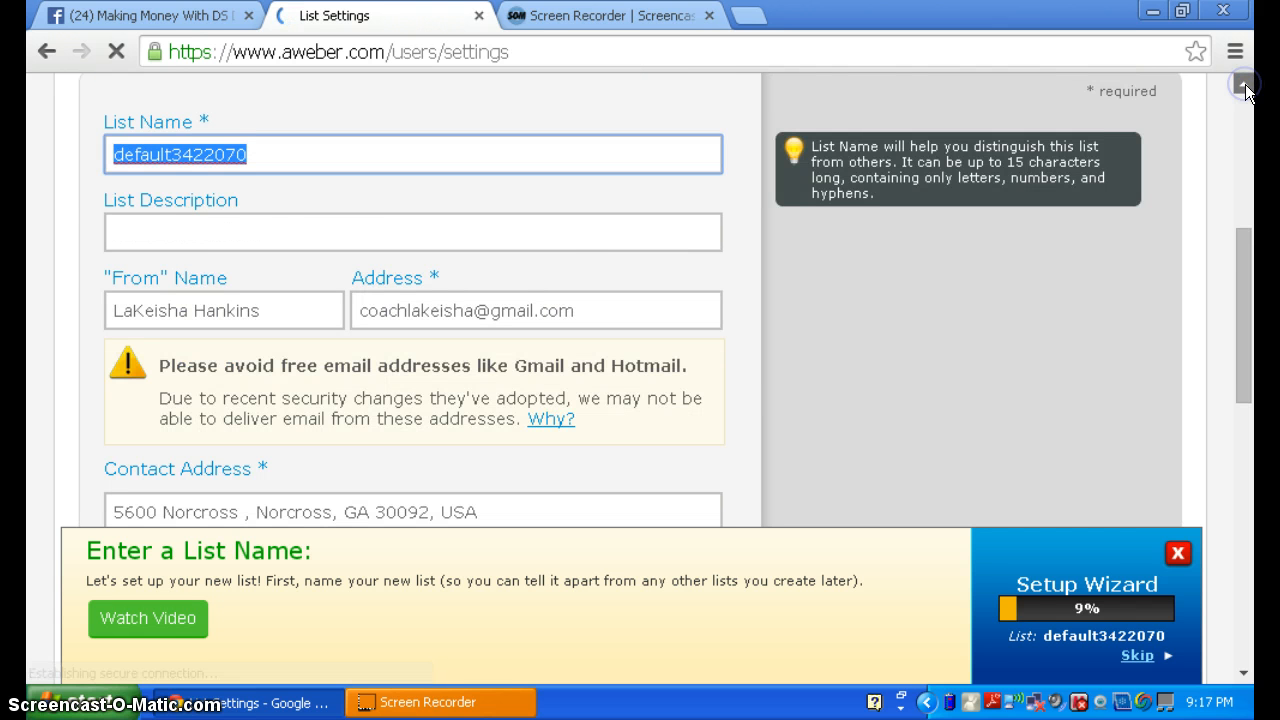
scroll(460, 85, "up", 2)
scroll(185, 260, "up", 1)
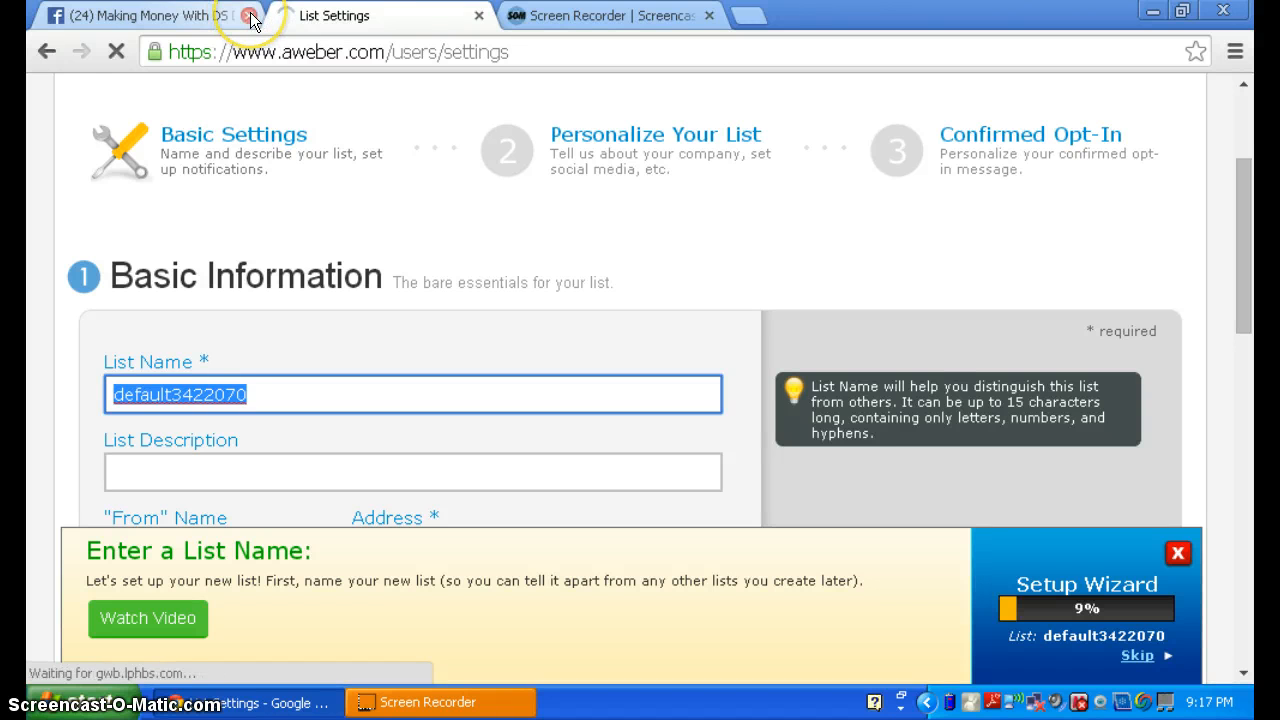
- Enter 'ds' as the list name, close the unrelated Facebook tab and refocus the field
type("ds")
left_click(250, 17)
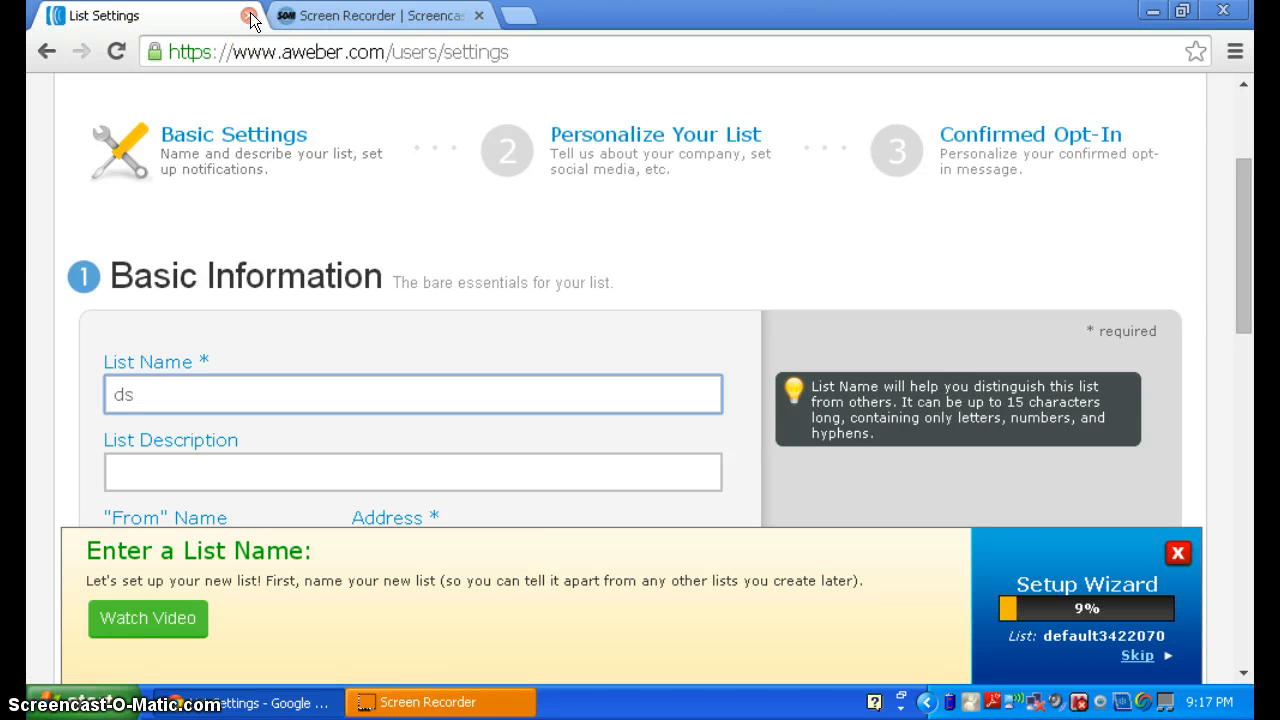
left_click(166, 398)
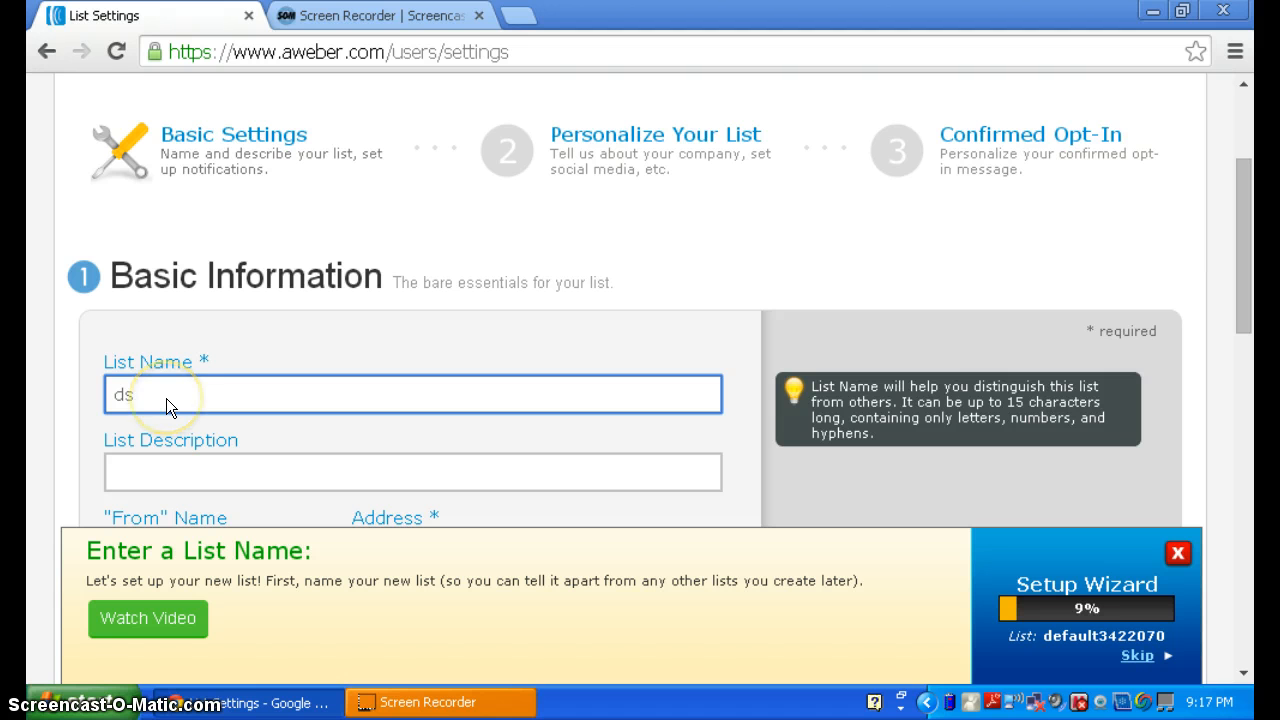
left_click(166, 398)
- Finish the list name as dsstreetpromo, correcting the typos along the way
type("atlanta")
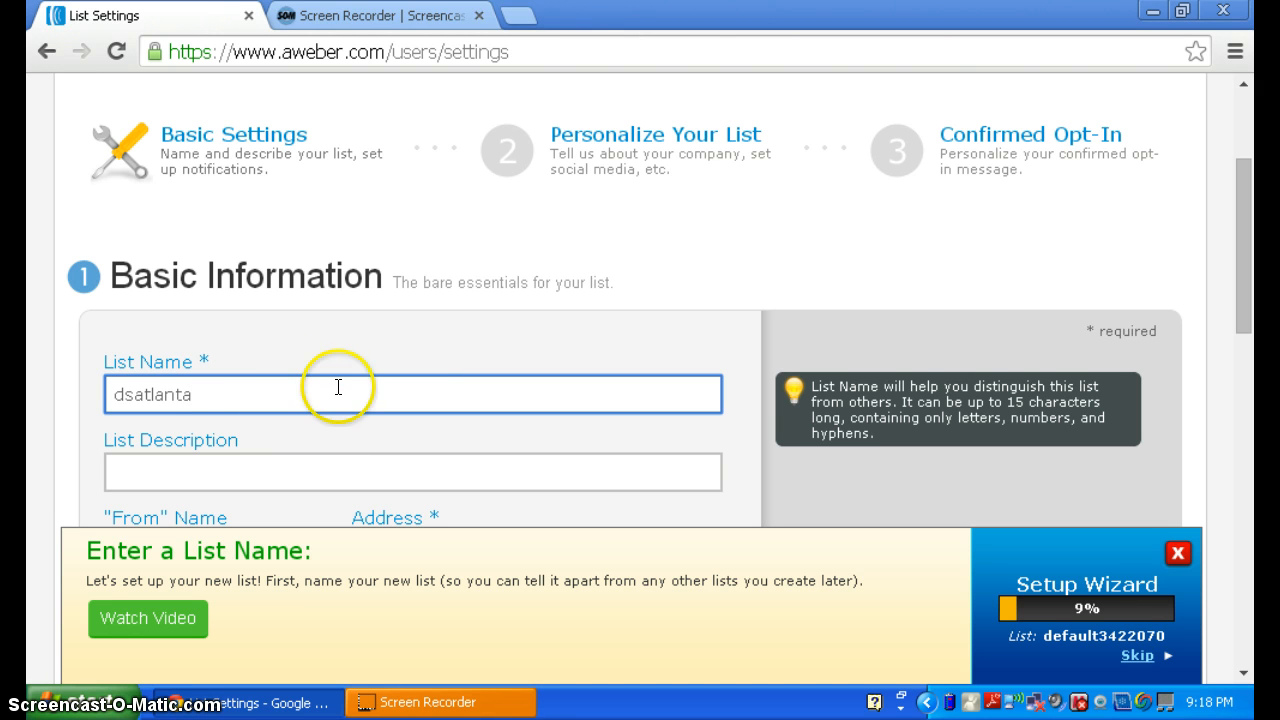
key("BackSpace")
key("BackSpace")
key("BackSpace")
key("BackSpace")
key("BackSpace")
key("BackSpace")
key("BackSpace")
type("streetcampain")
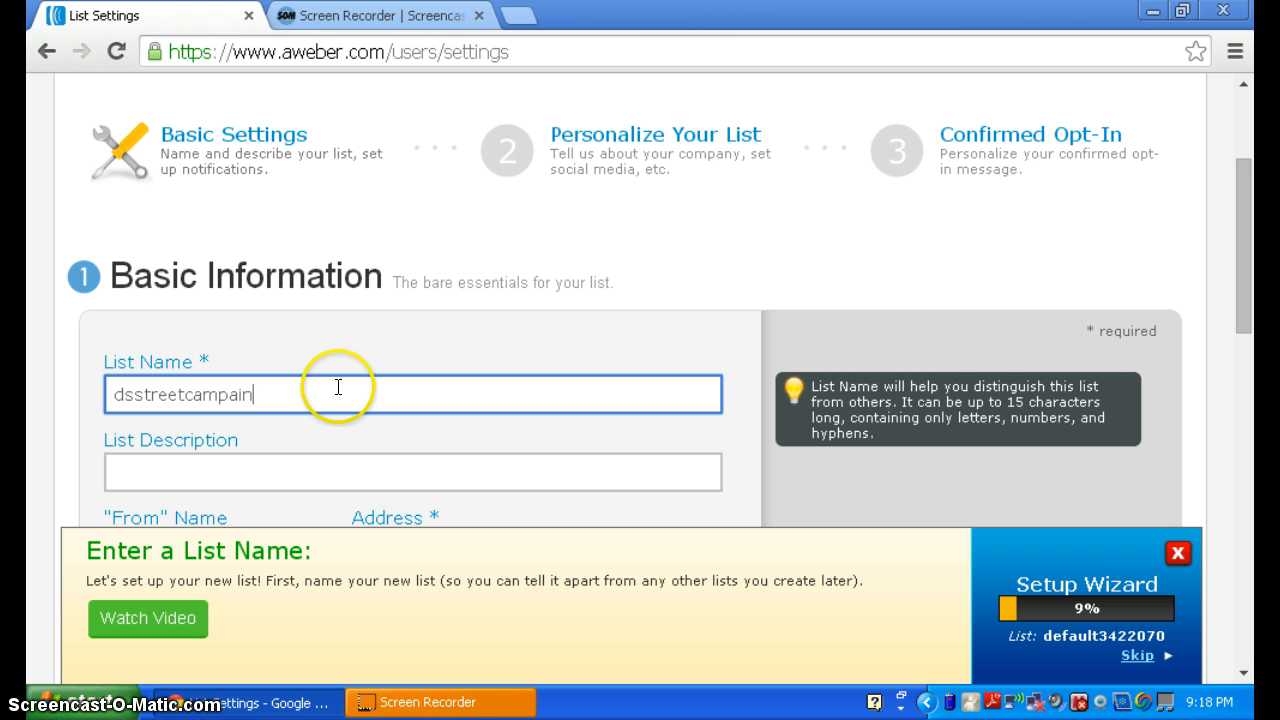
key("BackSpace")
type("g")
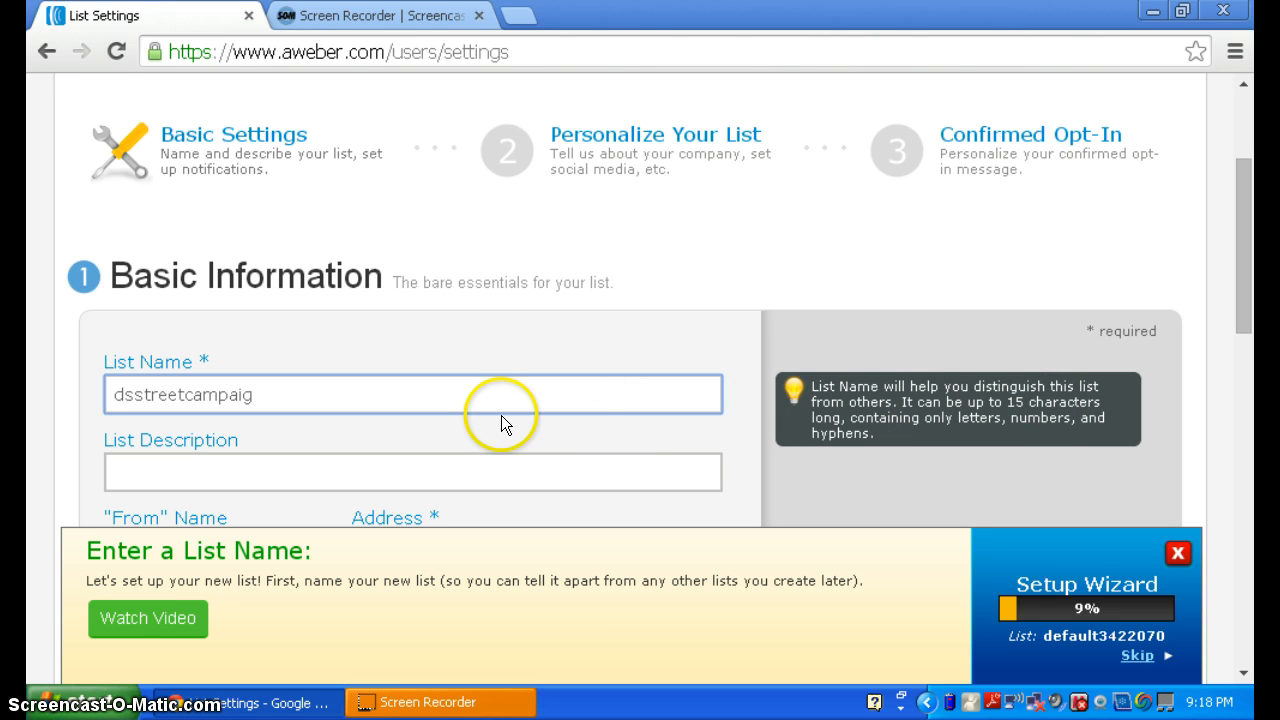
key("BackSpace")
key("BackSpace")
key("BackSpace")
key("BackSpace")
key("BackSpace")
key("BackSpace")
key("BackSpace")
type("promo")
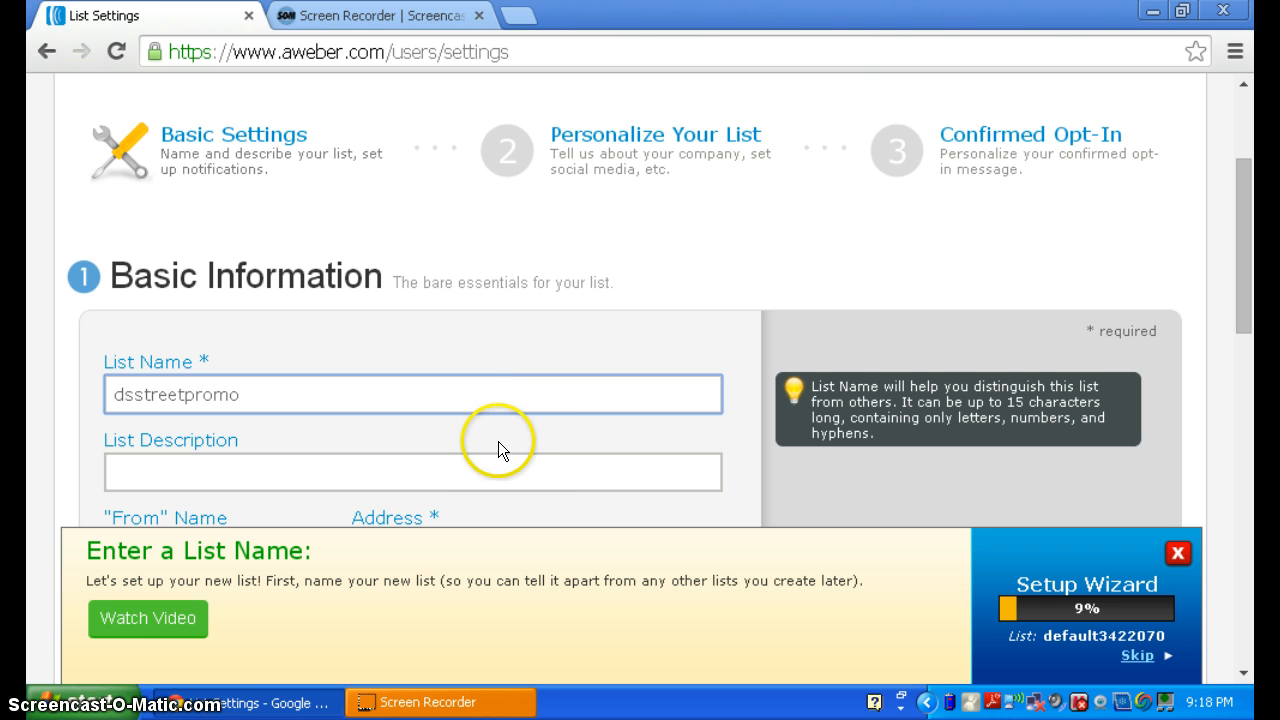
left_click(494, 464)
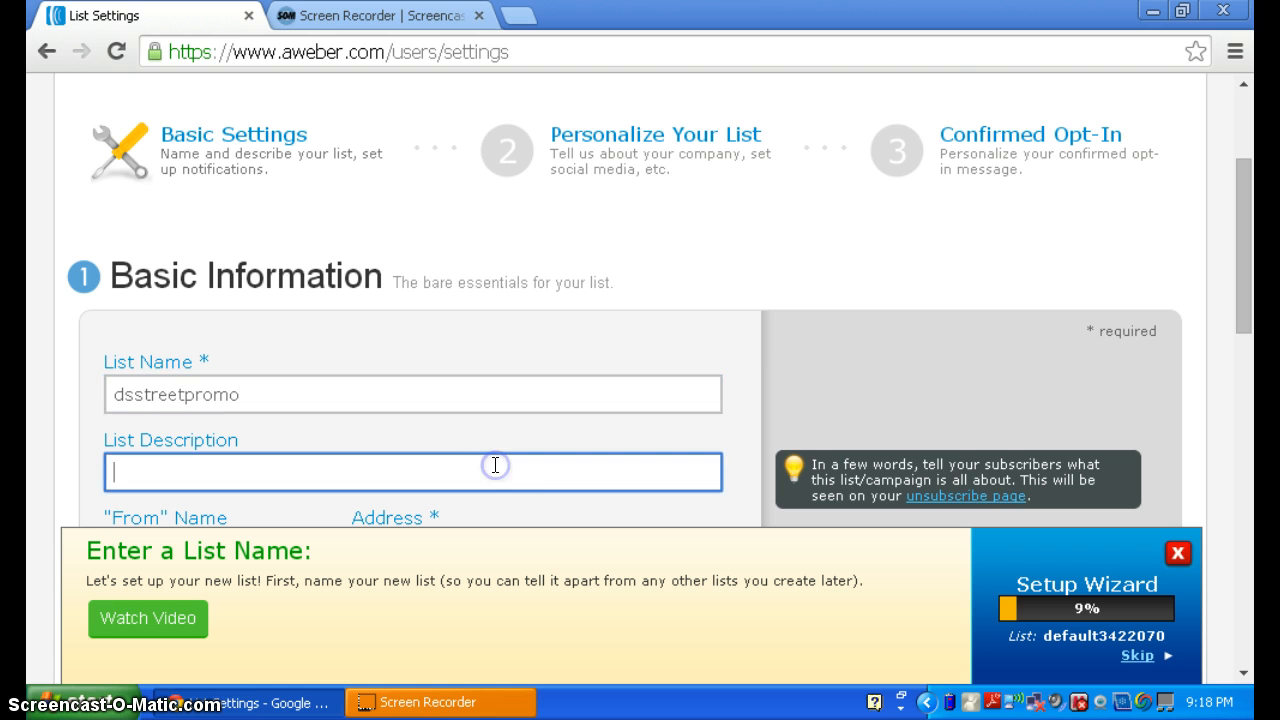
- Close the Setup Wizard panel and enter the description 'Ebay Copy & Paste Success System'
left_click(1182, 566)
left_click_drag(1249, 278, 1255, 326)
left_click(357, 352)
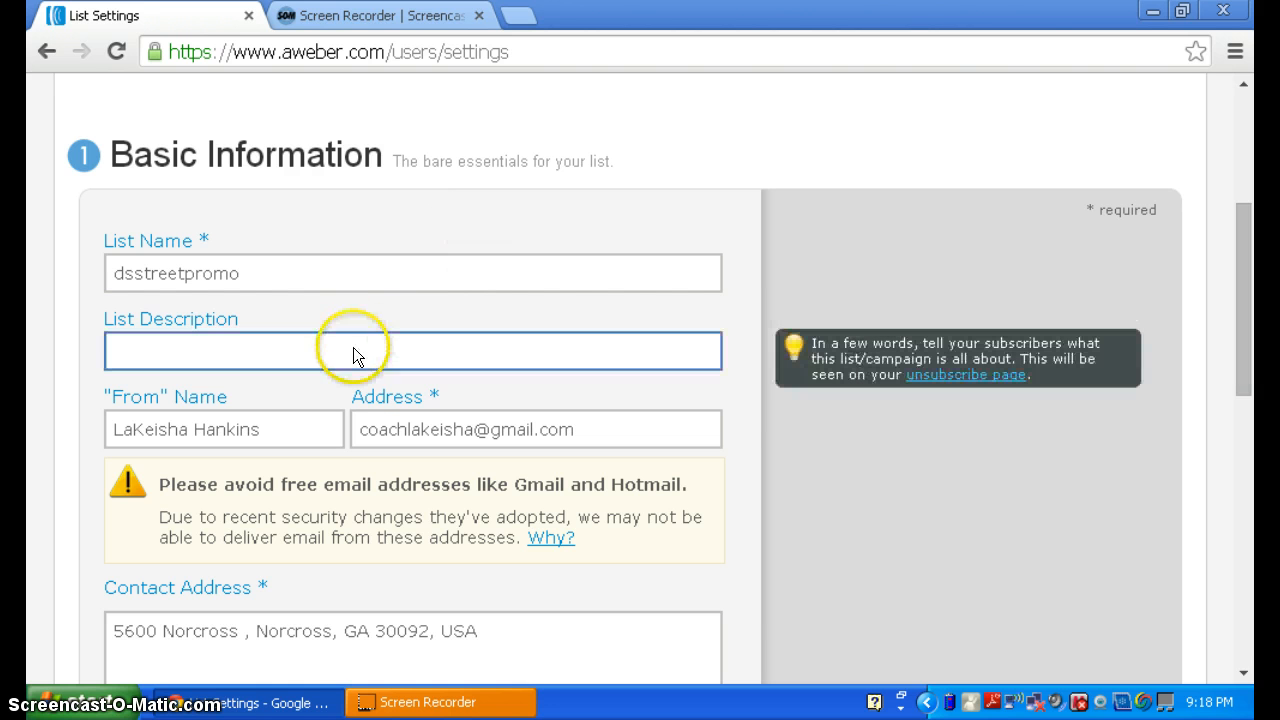
left_click(1062, 324)
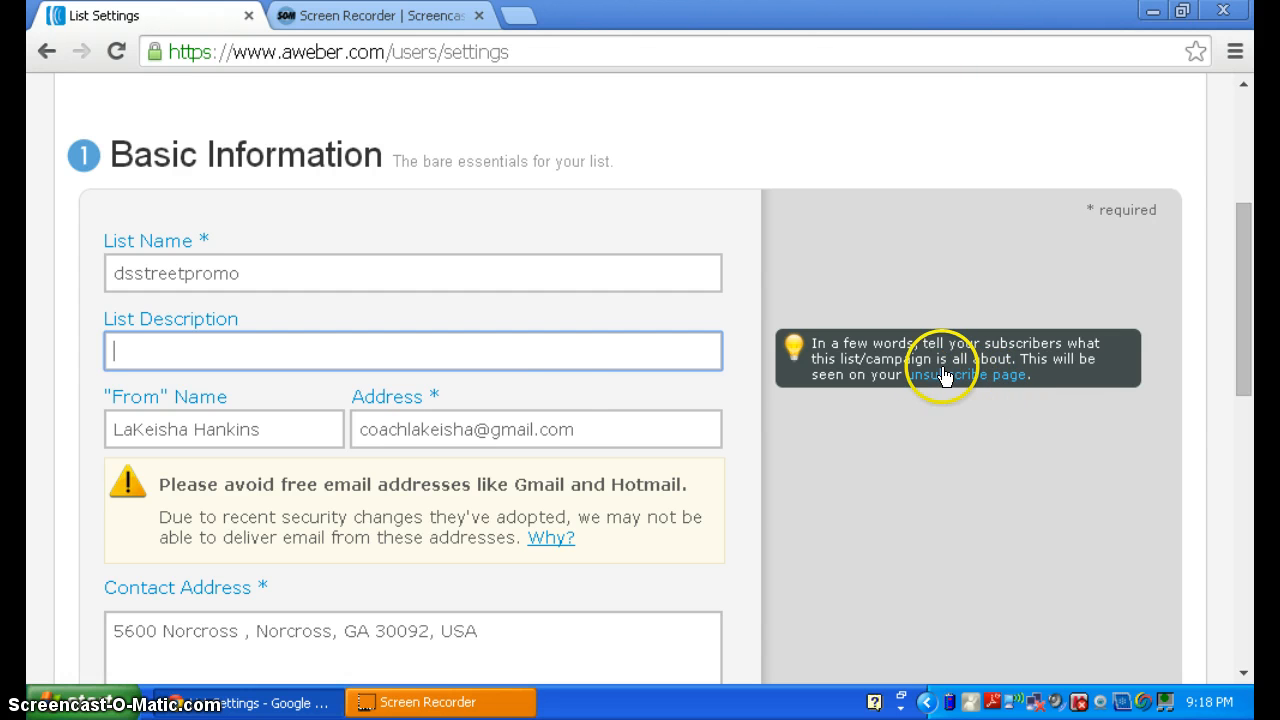
left_click(425, 363)
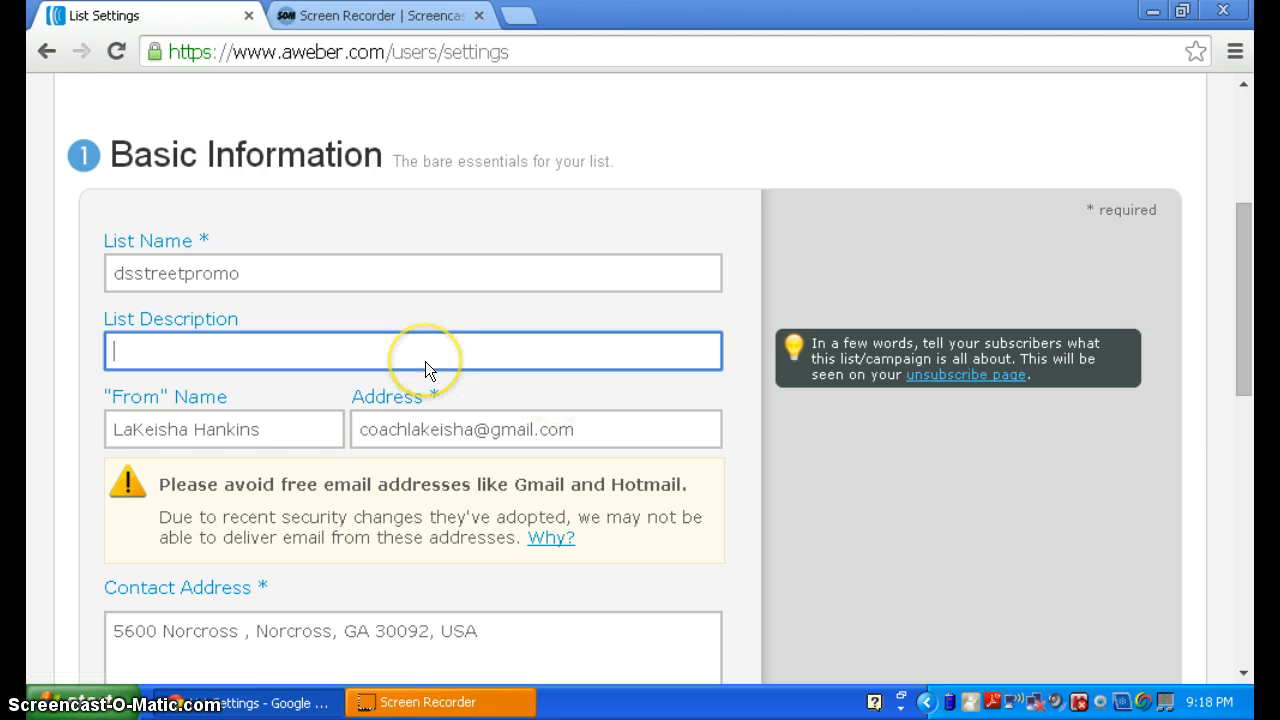
type("Eb")
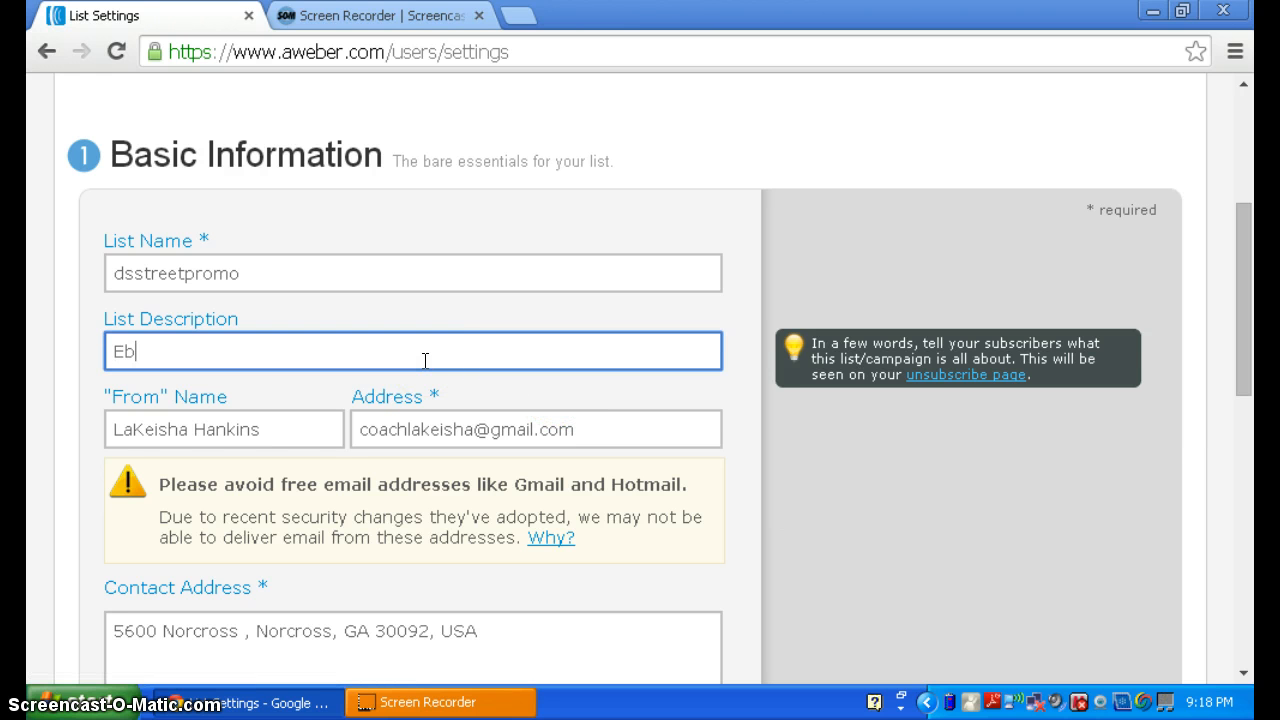
type("ay Copy & Past")
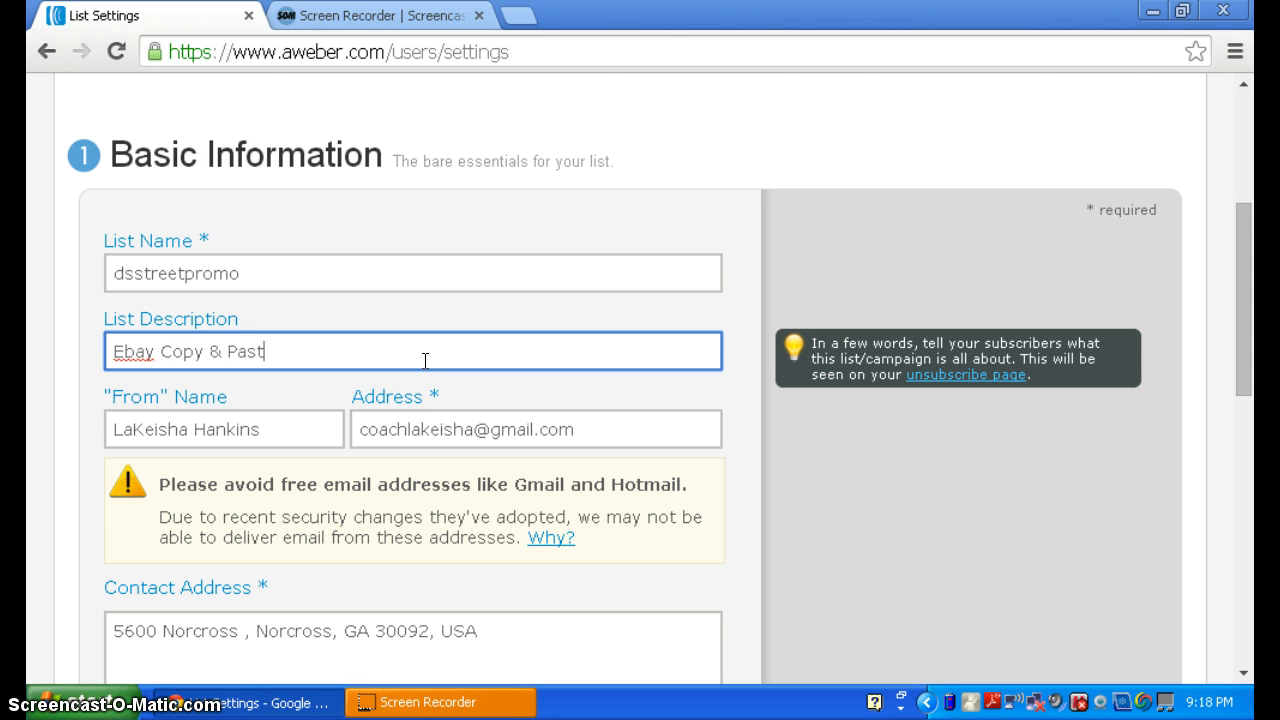
type("e System")
left_click(277, 357)
type("Success S")
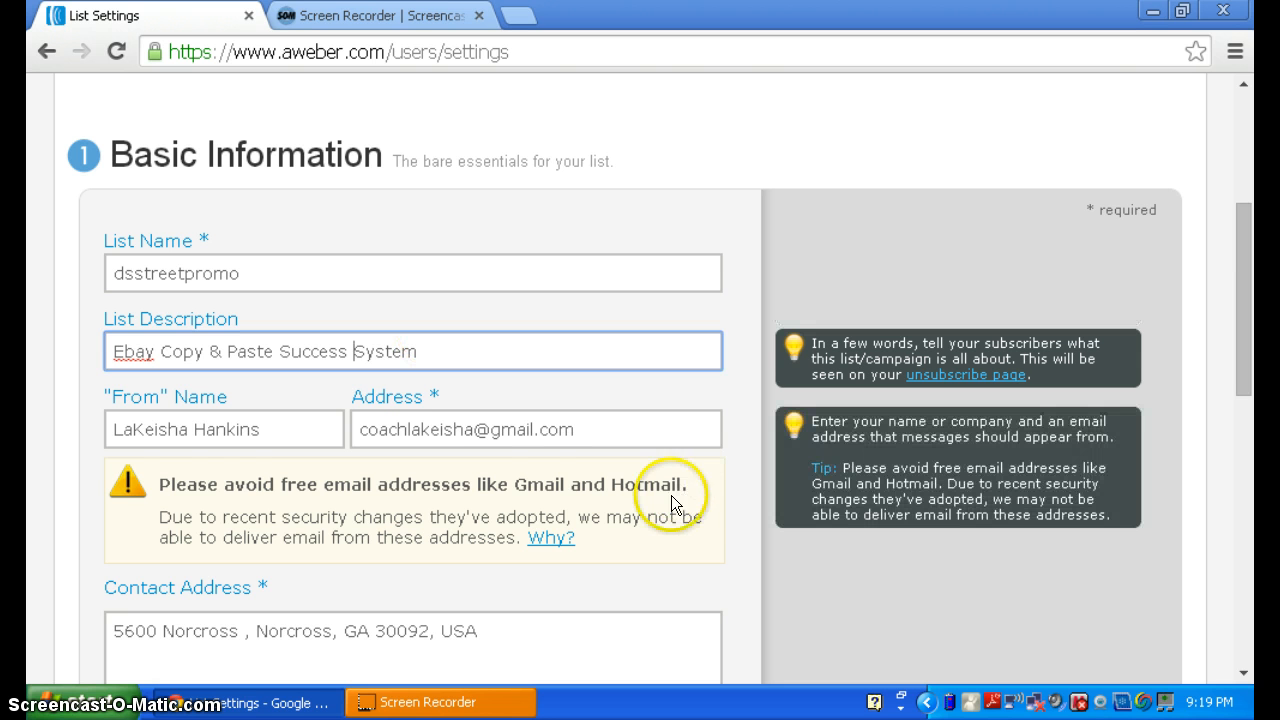
- Work in the sender name field of the Basic Information form
left_click(178, 440)
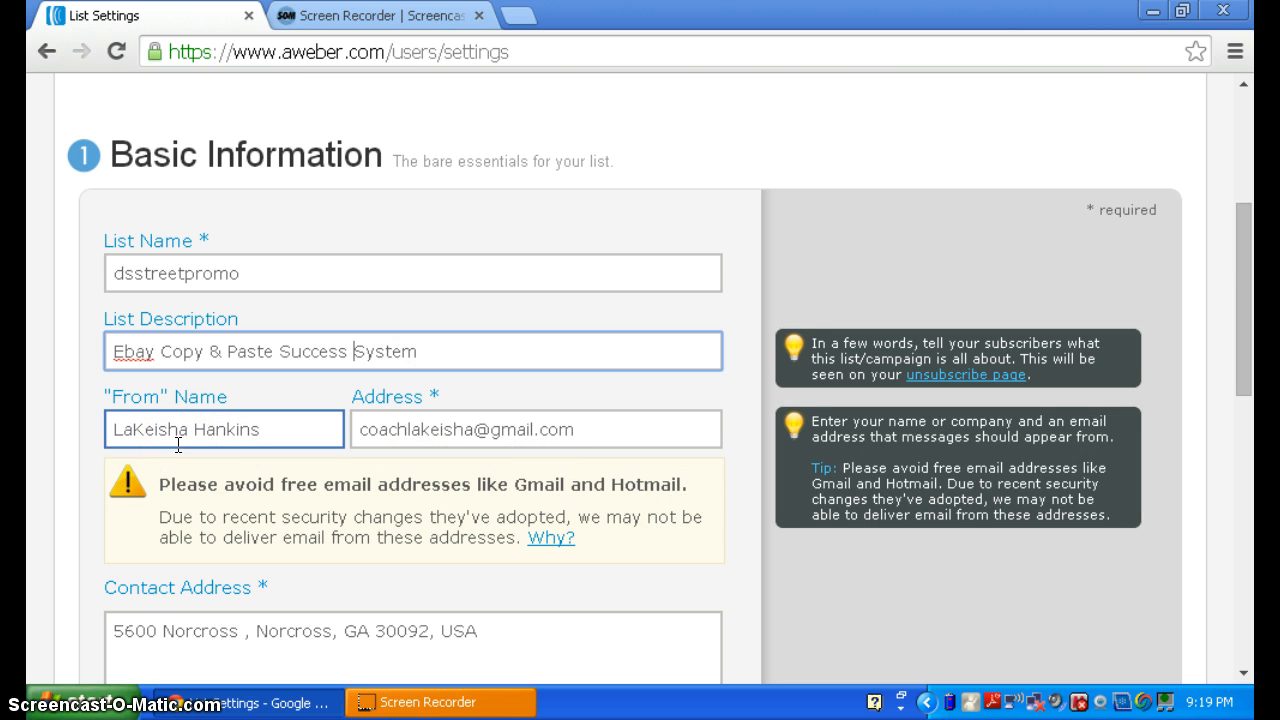
left_click(186, 430)
left_click(134, 429)
left_click(194, 433)
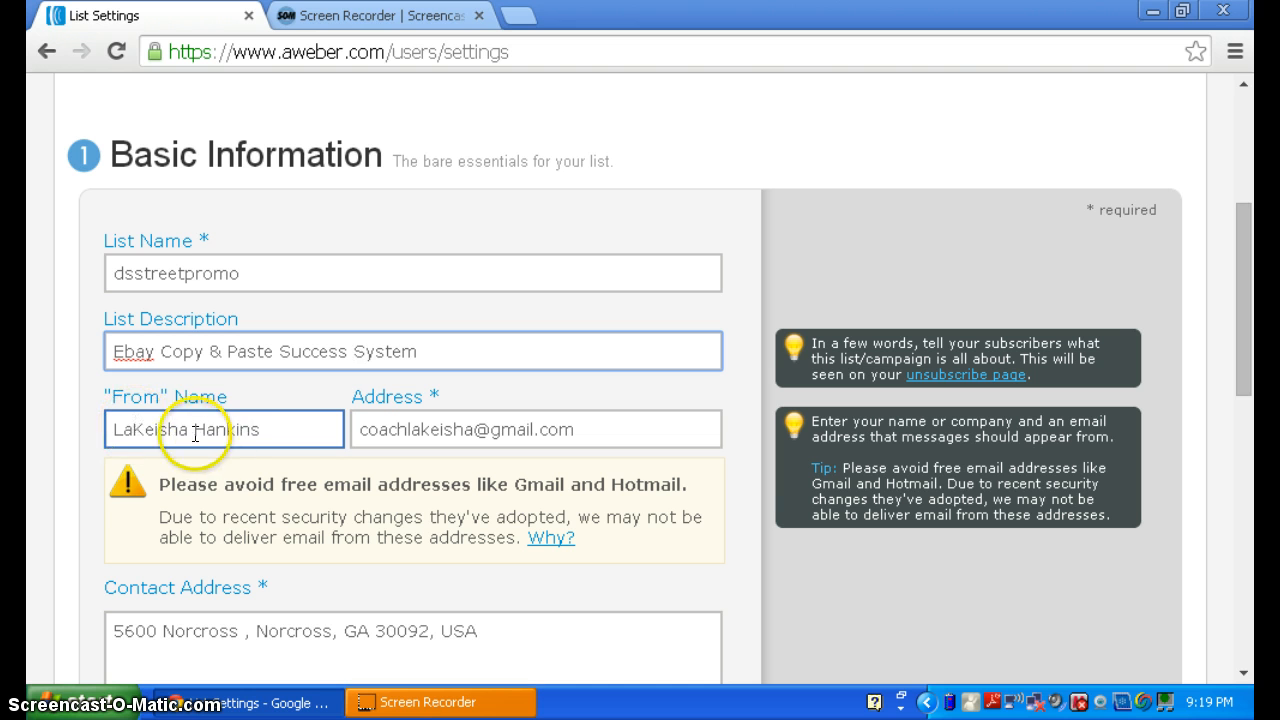
left_click(244, 428)
left_click(294, 431)
left_click(271, 431)
left_click(290, 430)
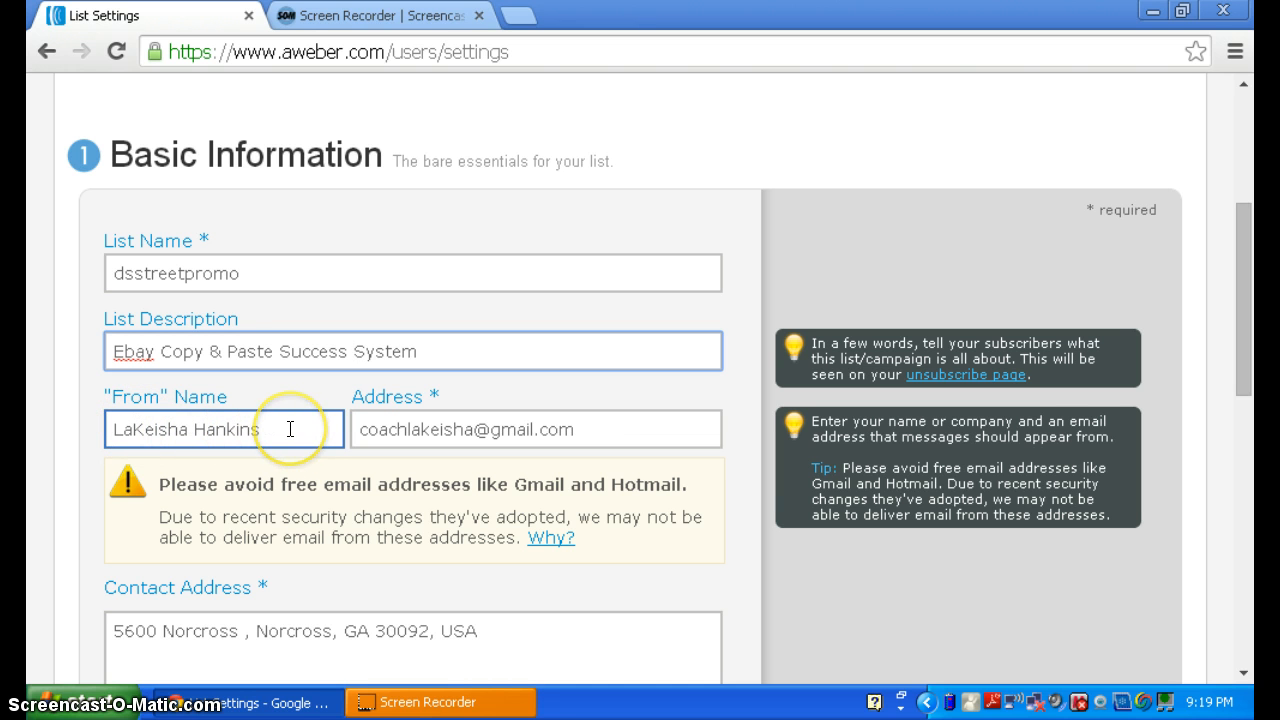
left_click(224, 433)
left_click(314, 428)
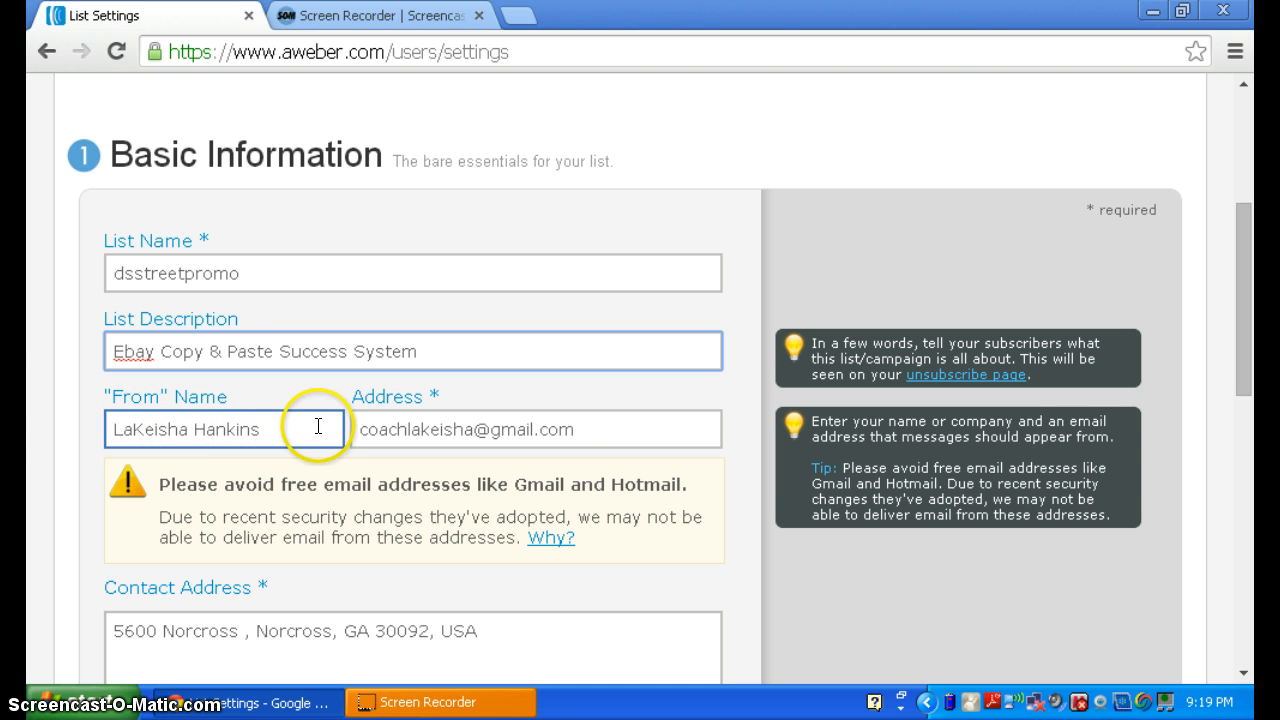
left_click(274, 428)
left_click(124, 432)
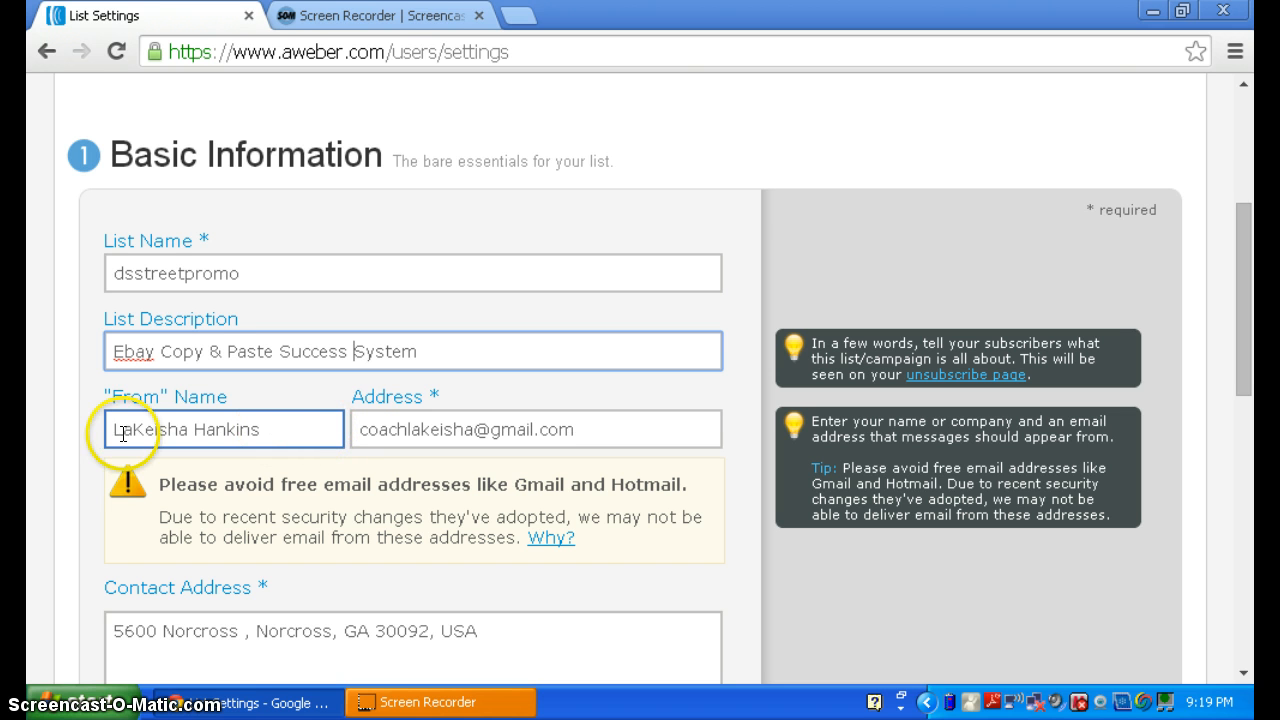
left_click(324, 445)
left_click(280, 440)
left_click(259, 431)
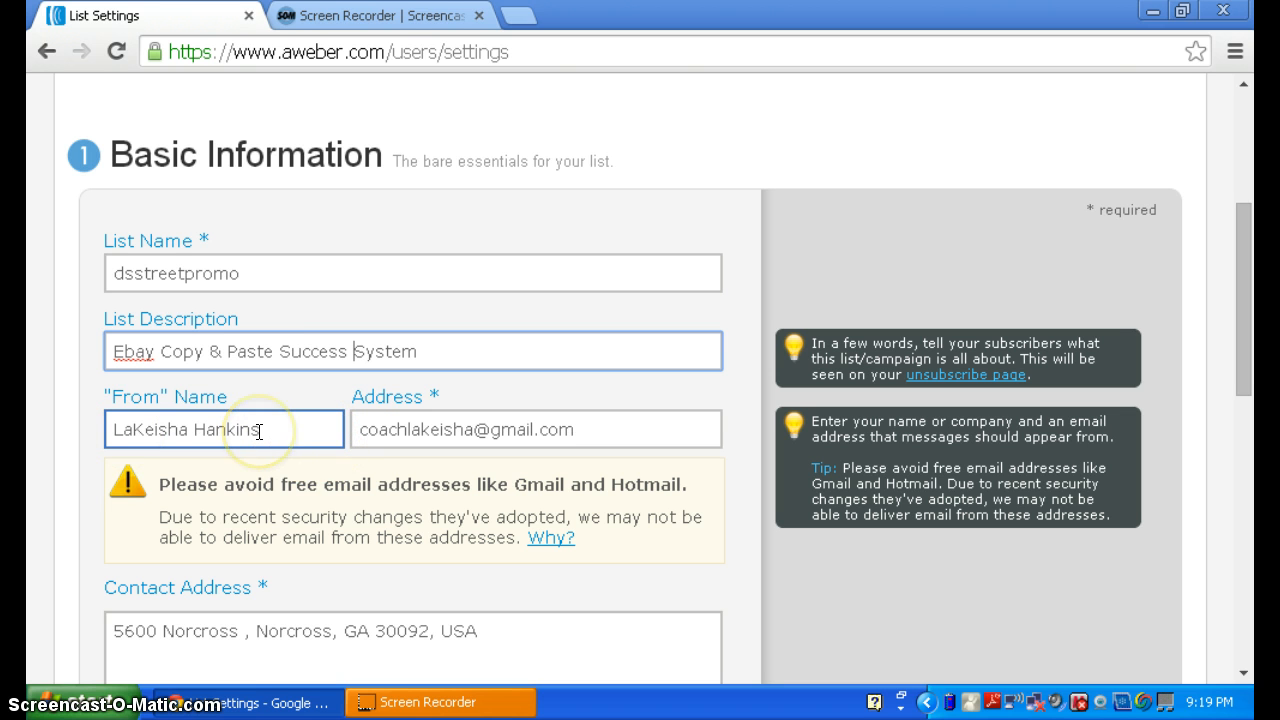
left_click(278, 431)
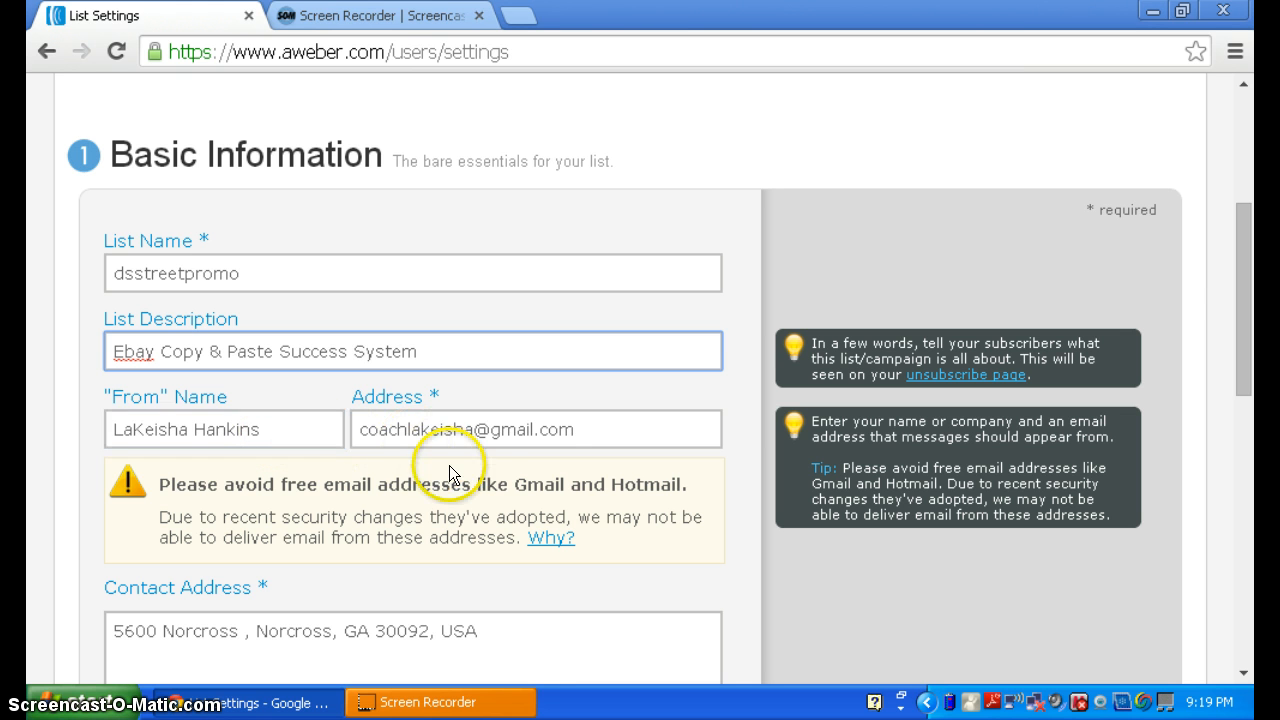
left_click(500, 440)
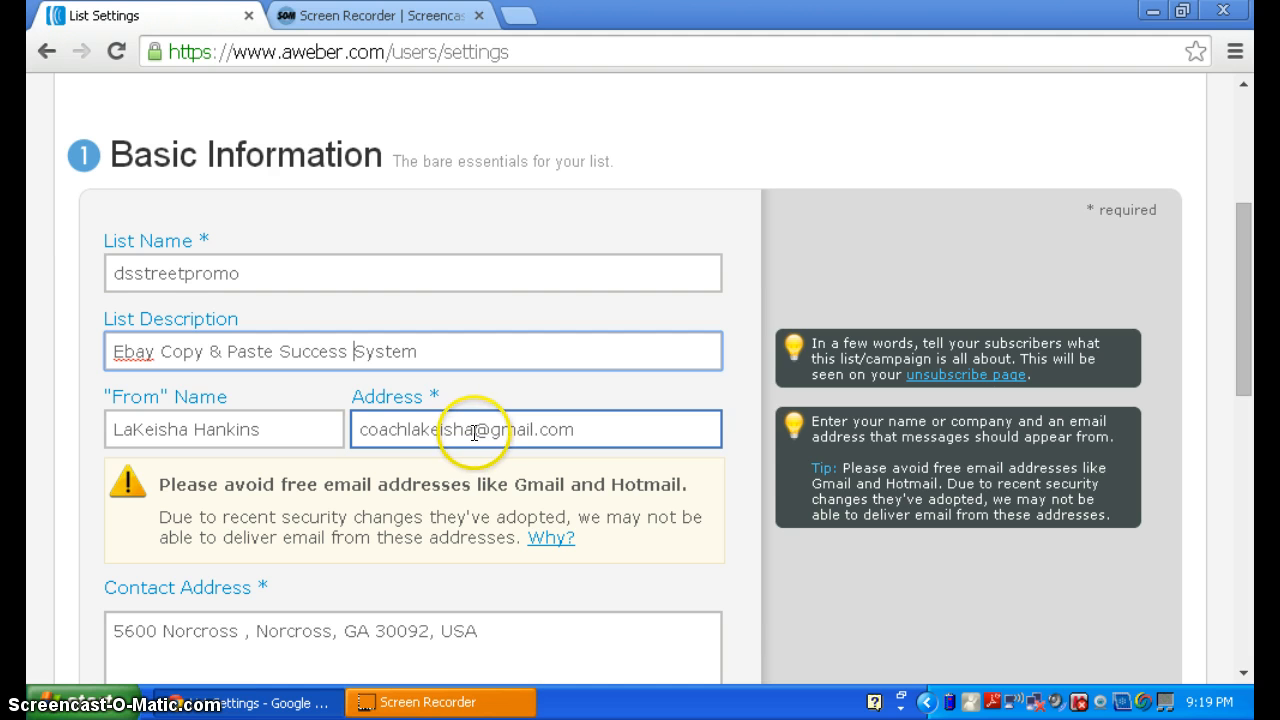
left_click_drag(476, 430, 310, 423)
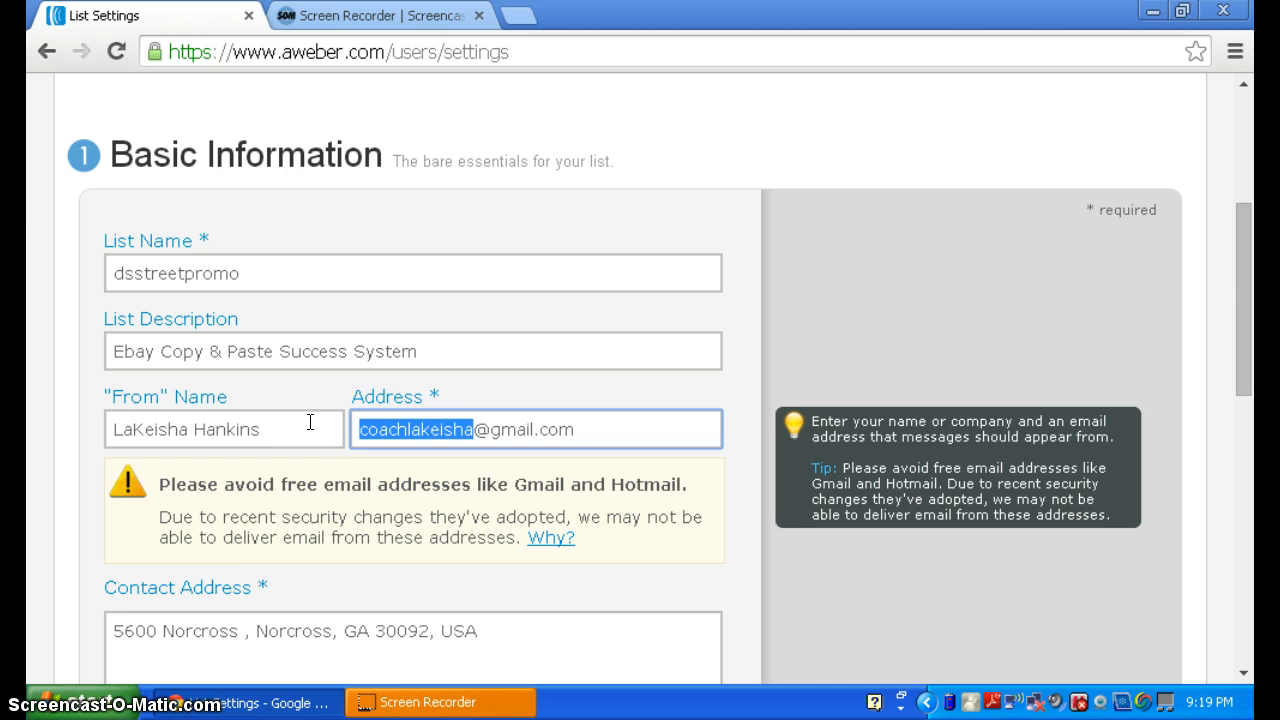
type("lake")
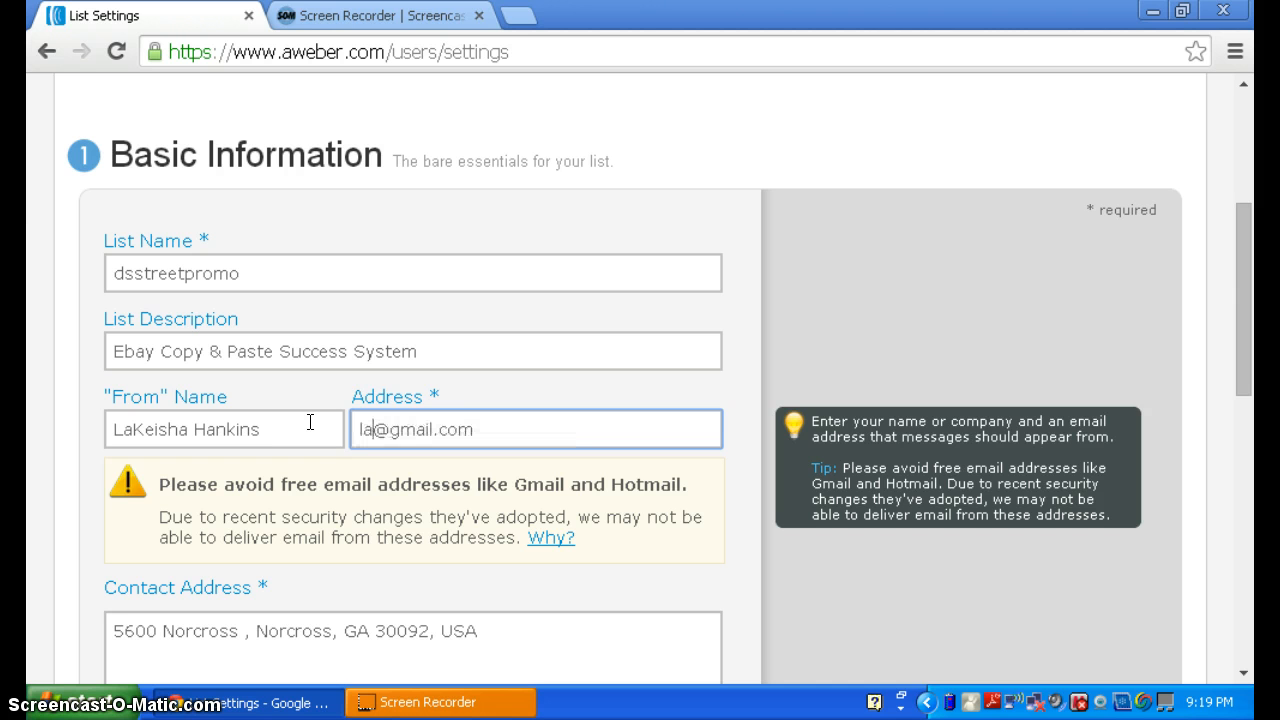
type("is")
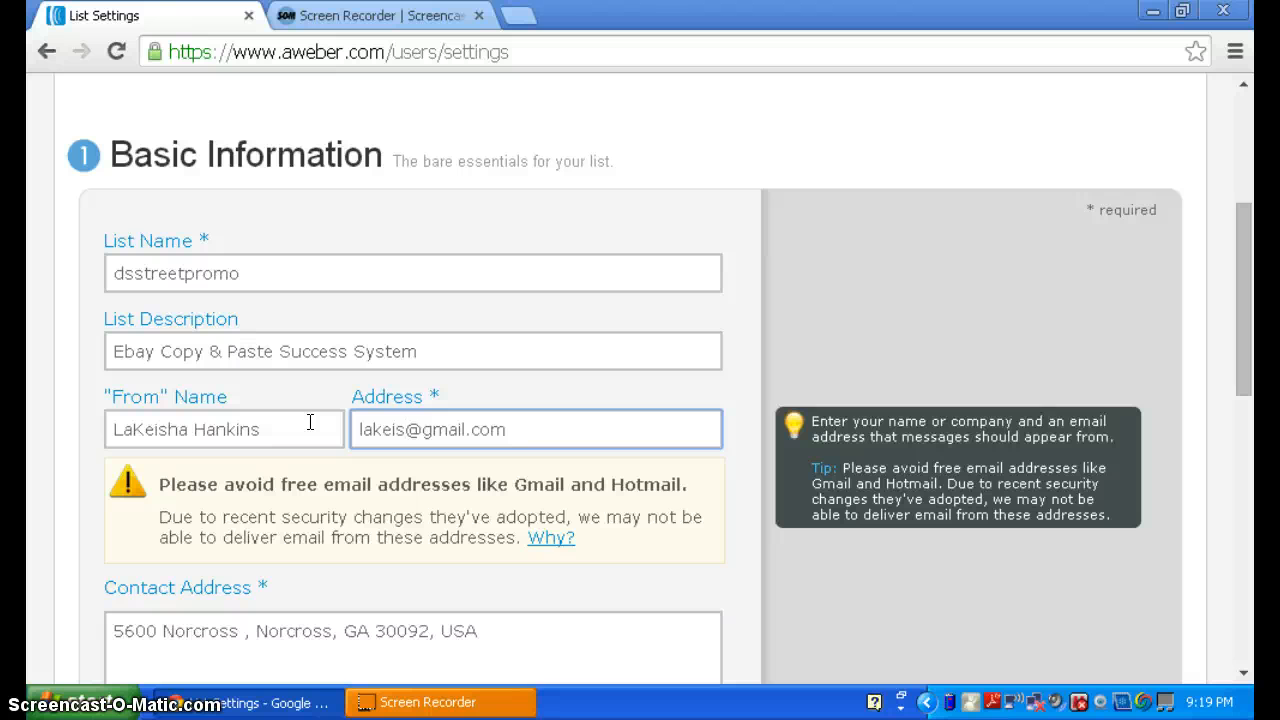
type("s")
key("BackSpace")
key("BackSpace")
type("shahanki")
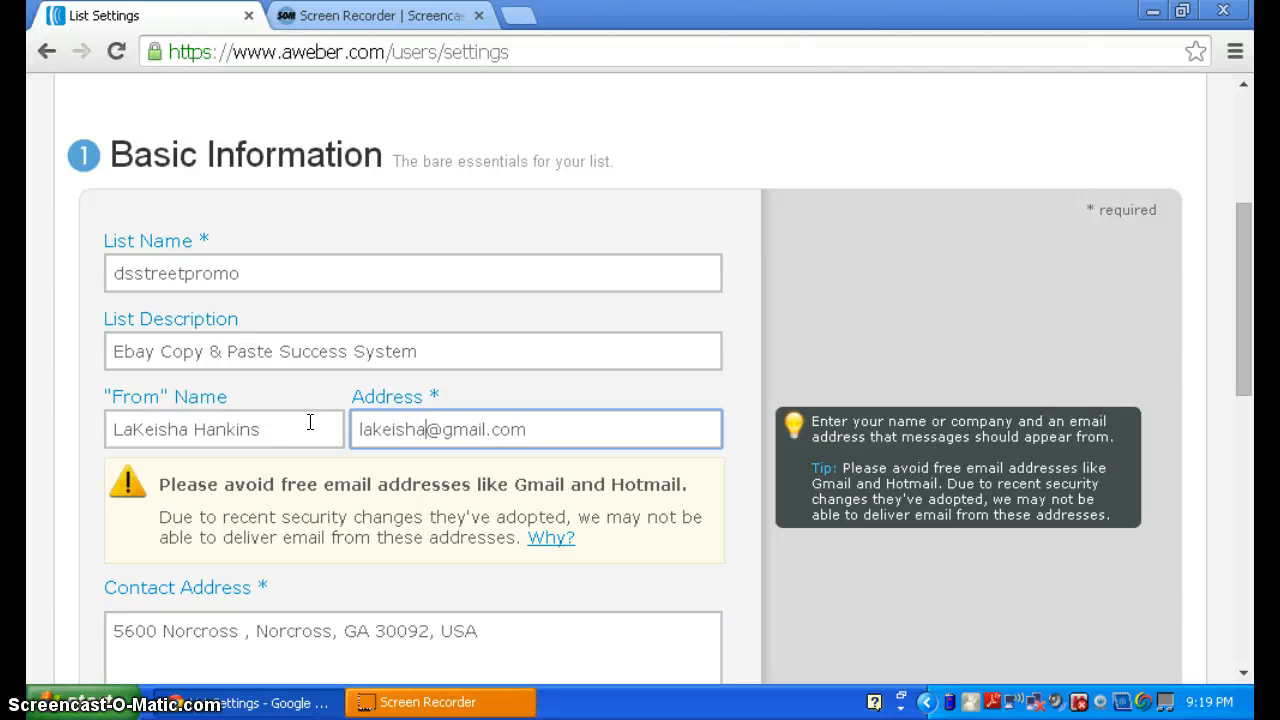
type("ns")
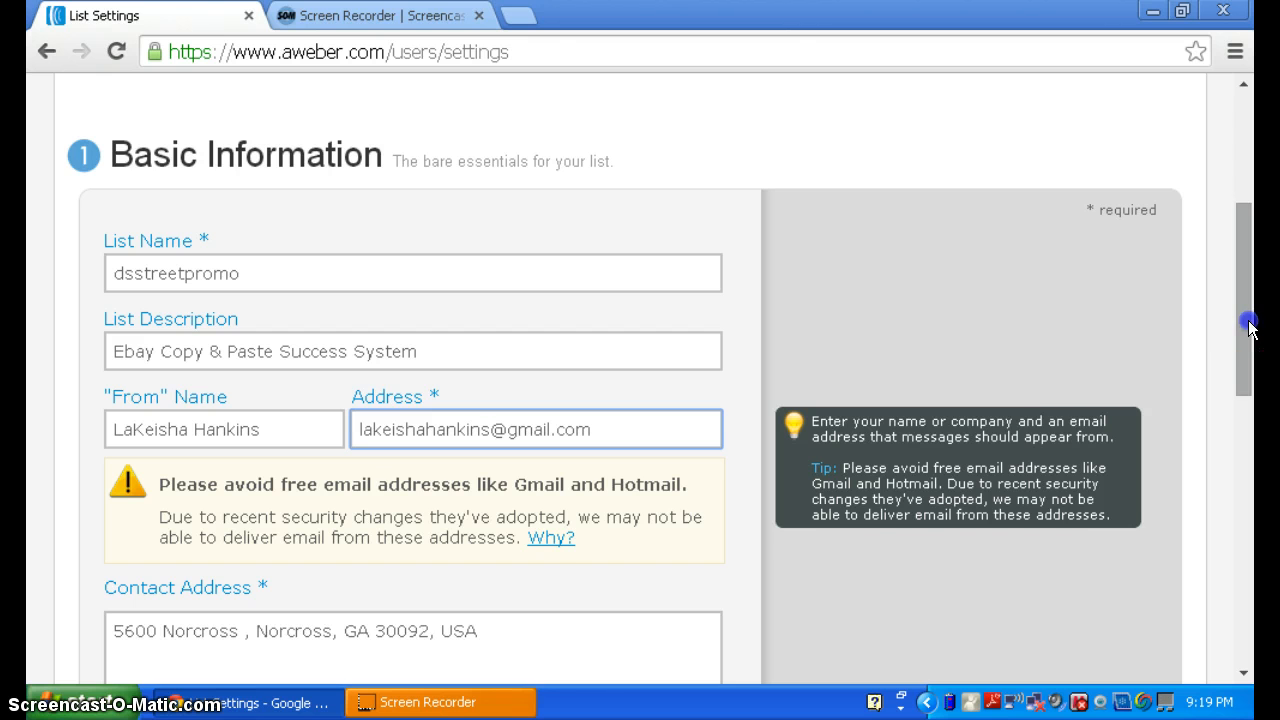
left_click_drag(1248, 326, 1249, 362)
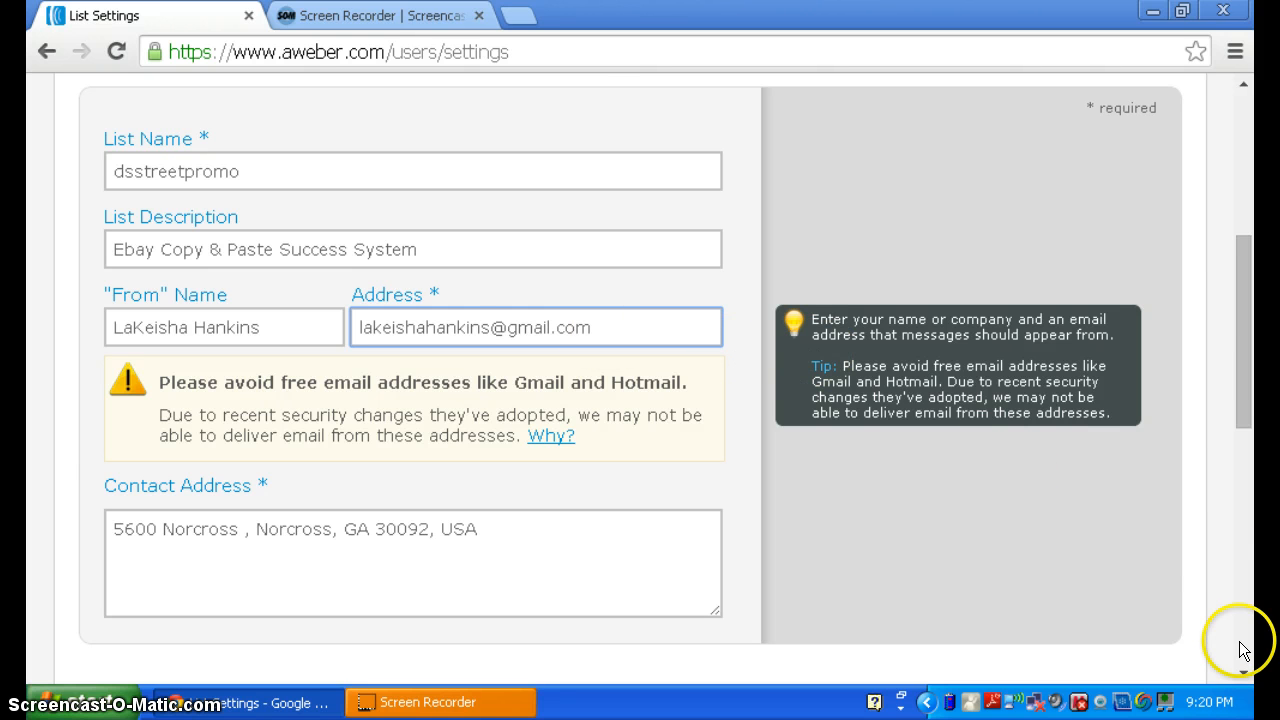
left_click(1243, 671)
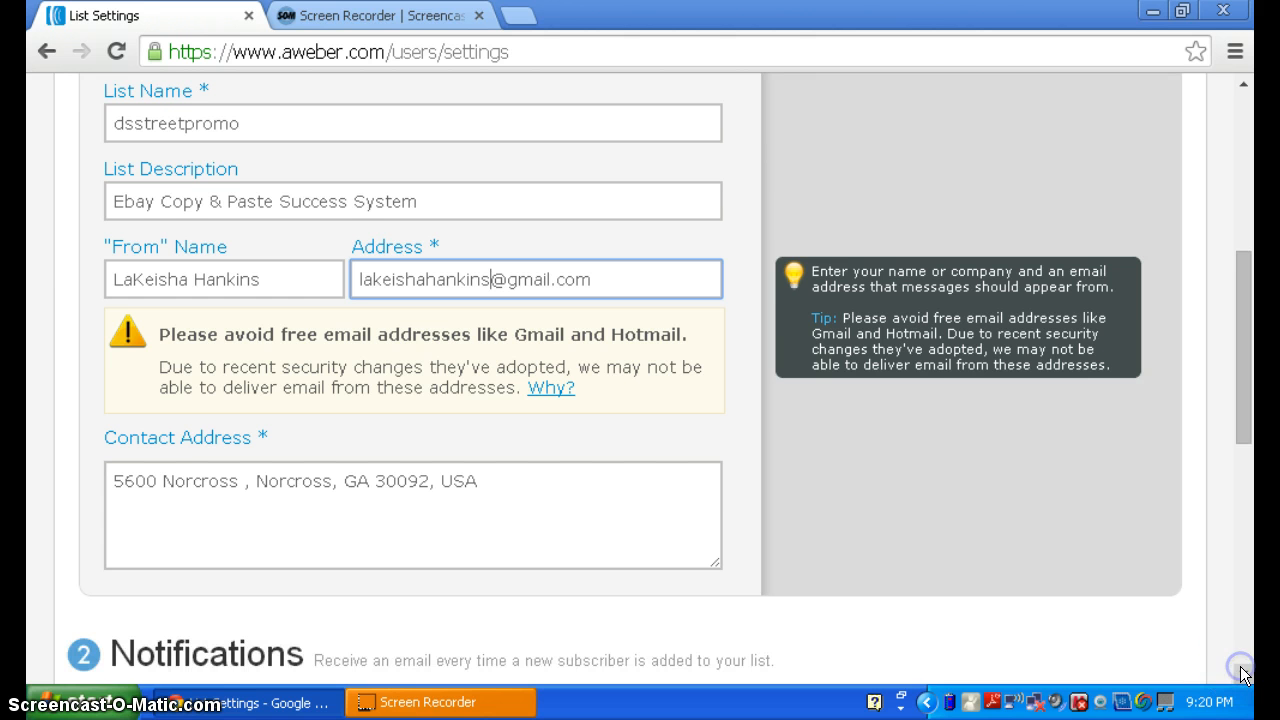
left_click(1243, 671)
left_click(1243, 671)
left_click(1243, 671)
left_click(1243, 671)
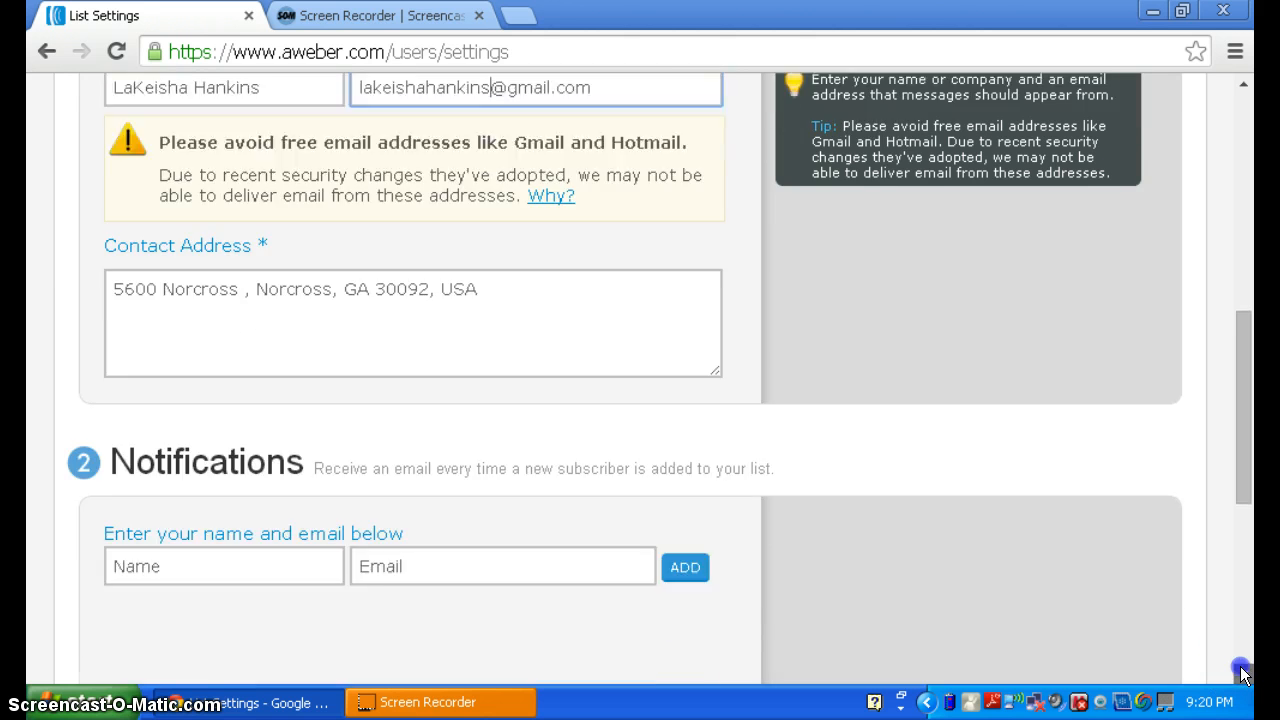
left_click(1243, 671)
left_click(329, 186)
left_click(1232, 647)
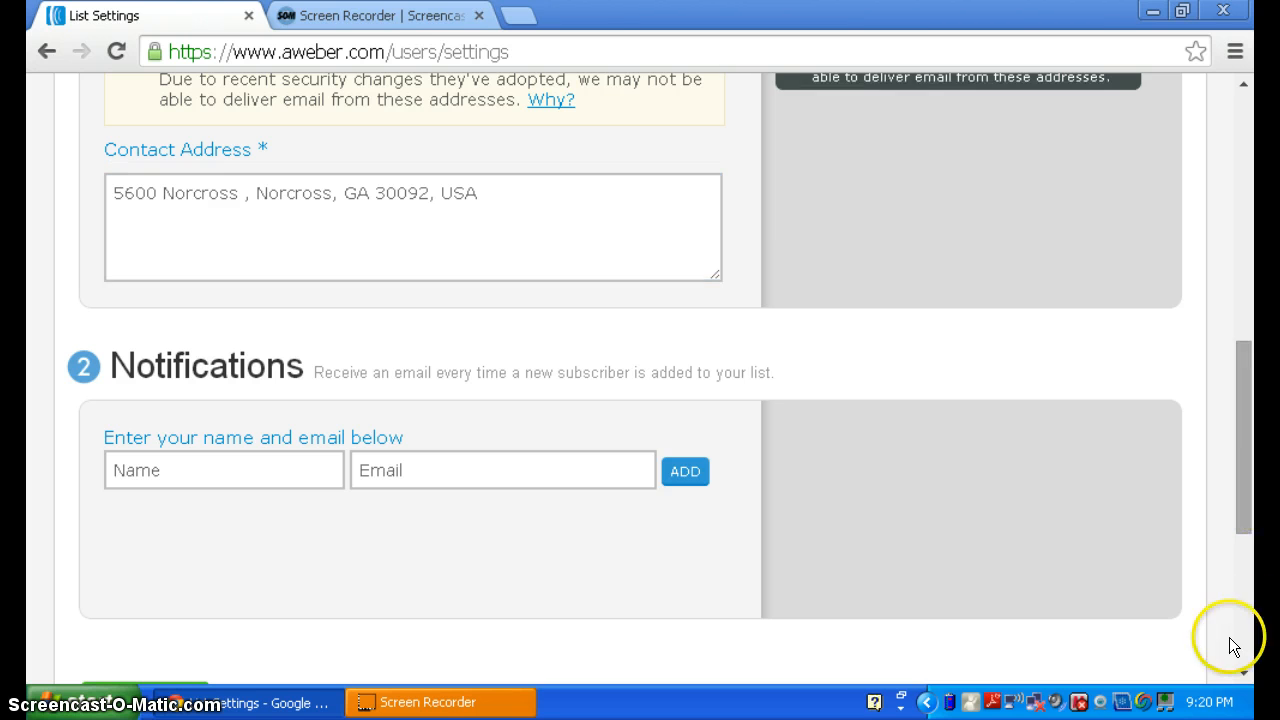
left_click(1244, 671)
left_click(1244, 671)
left_click(1244, 671)
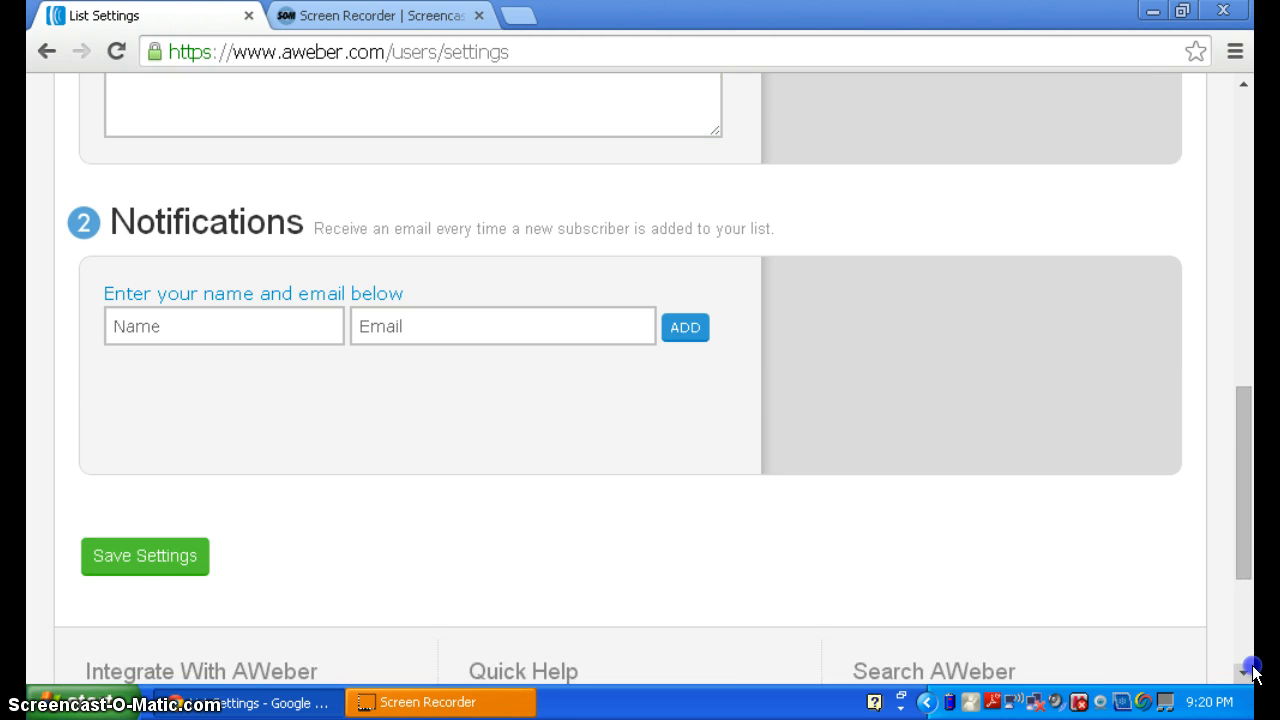
left_click(1253, 675)
left_click(176, 270)
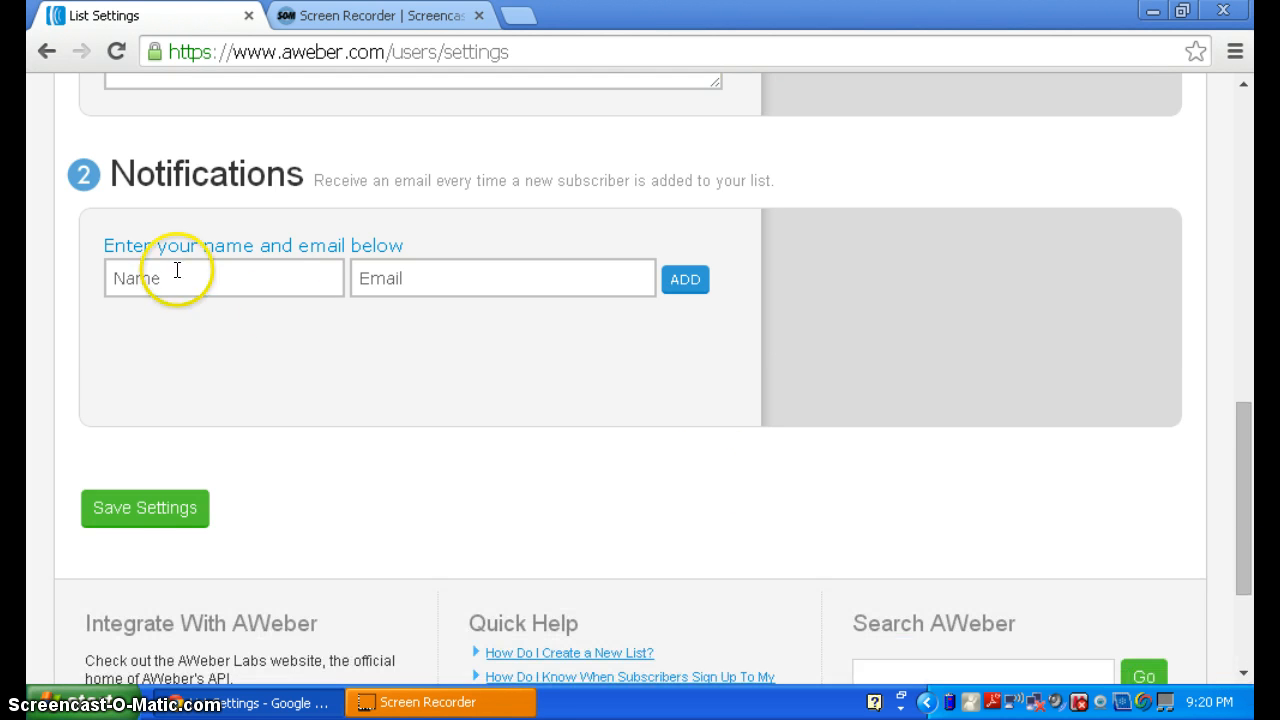
left_click(174, 240)
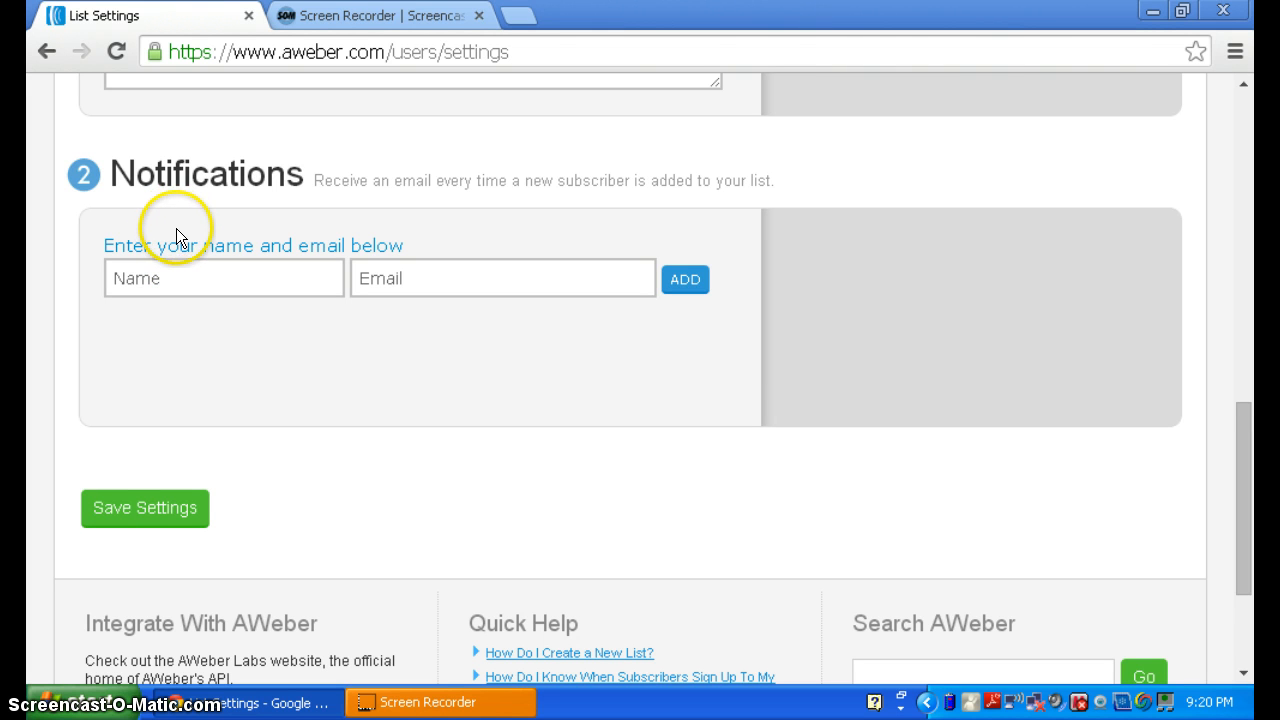
left_click(180, 278)
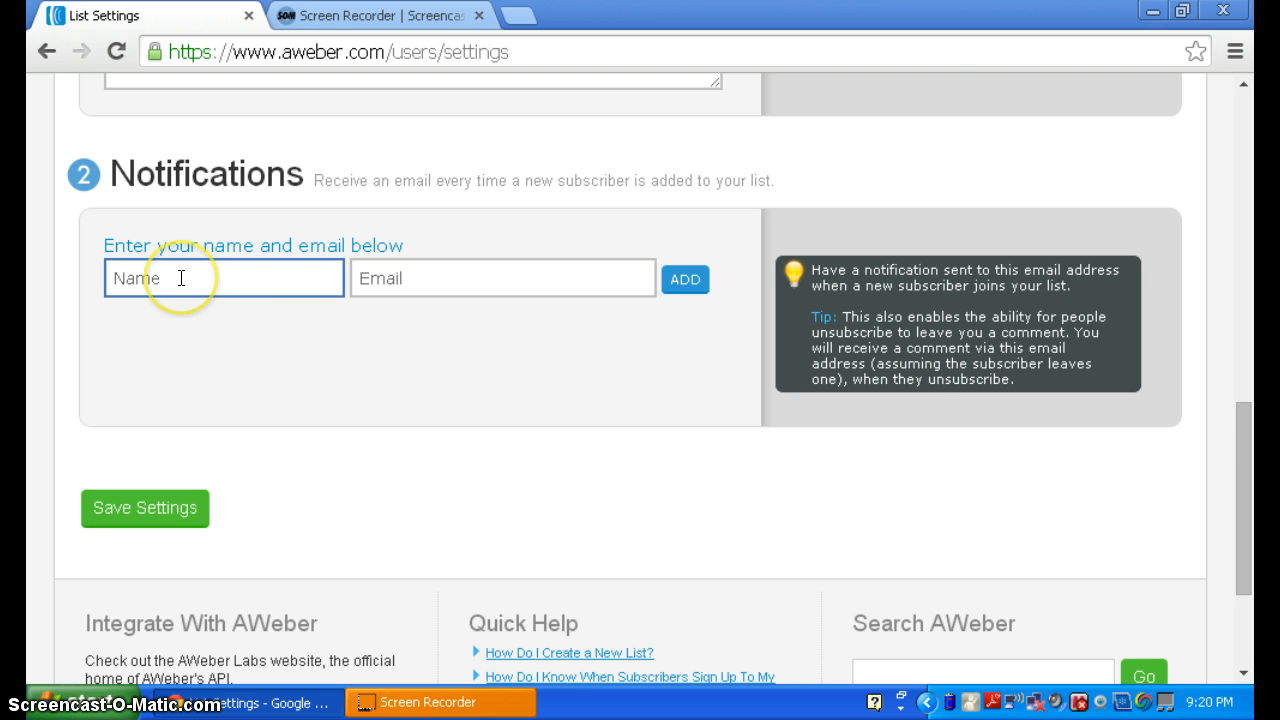
left_click(233, 278)
left_click(589, 278)
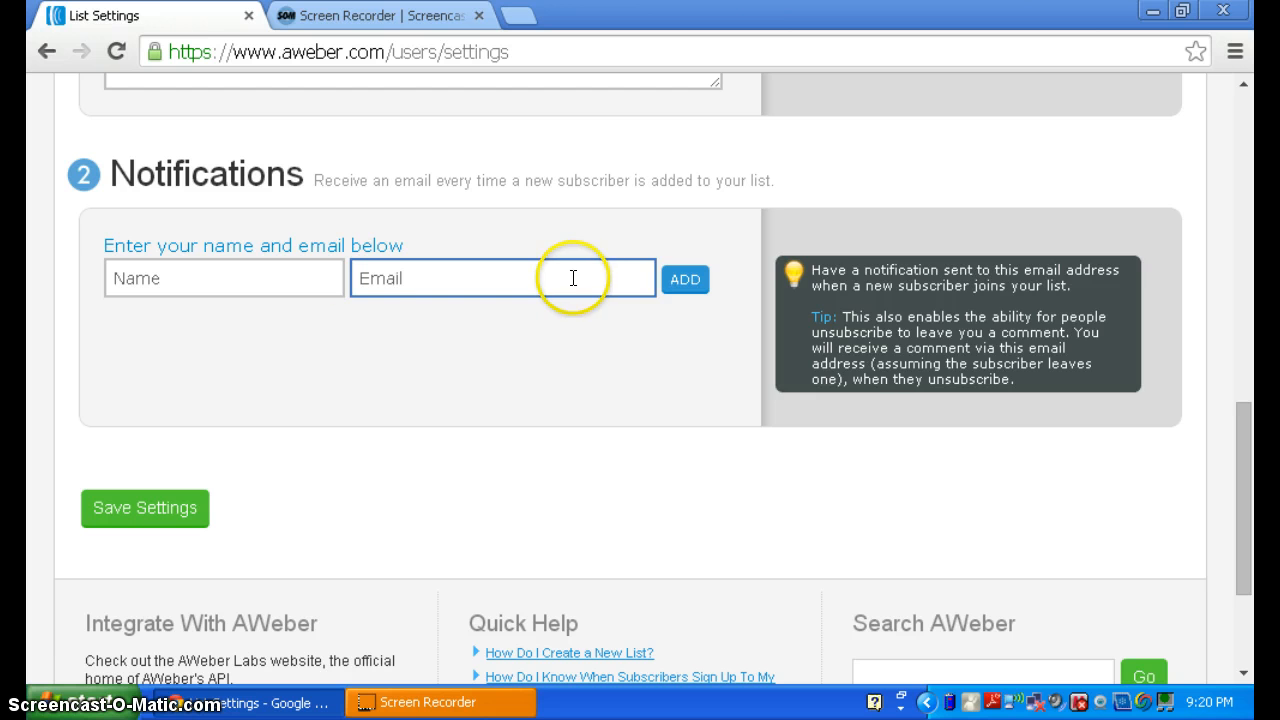
left_click(466, 234)
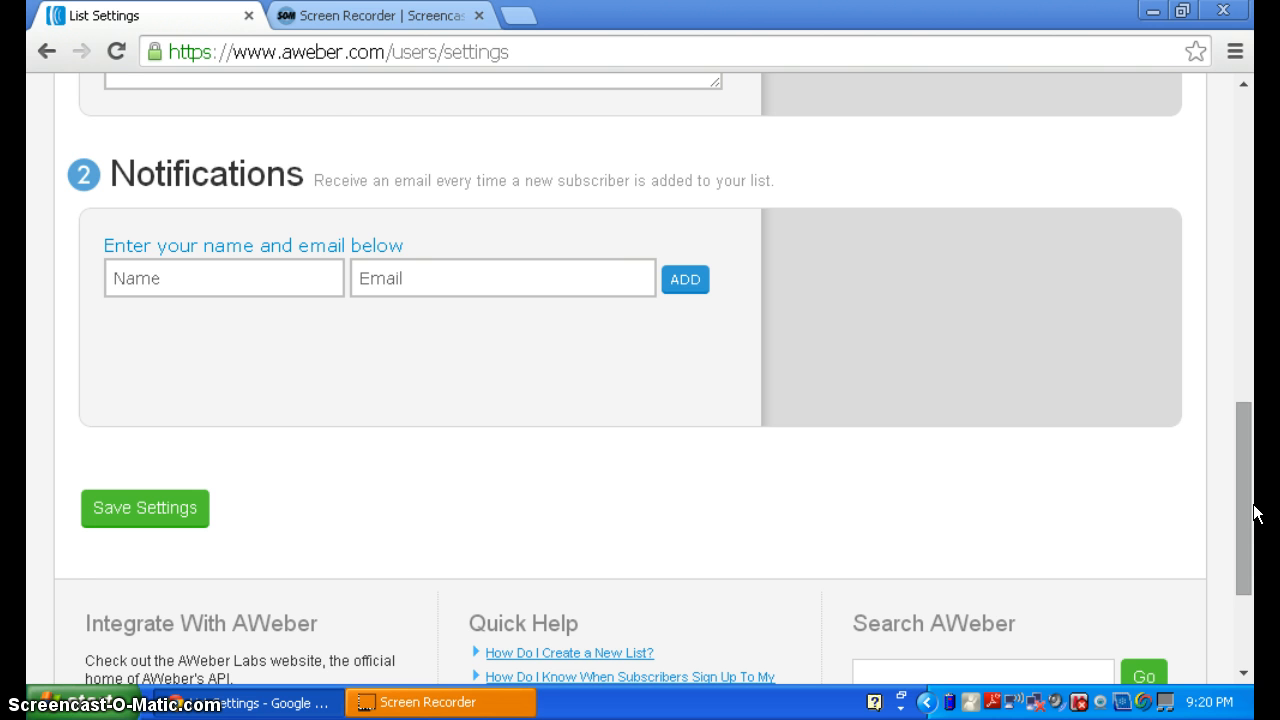
left_click_drag(1252, 510, 1249, 466)
- Save the list's basic settings and dismiss the list-name hint
left_click(110, 672)
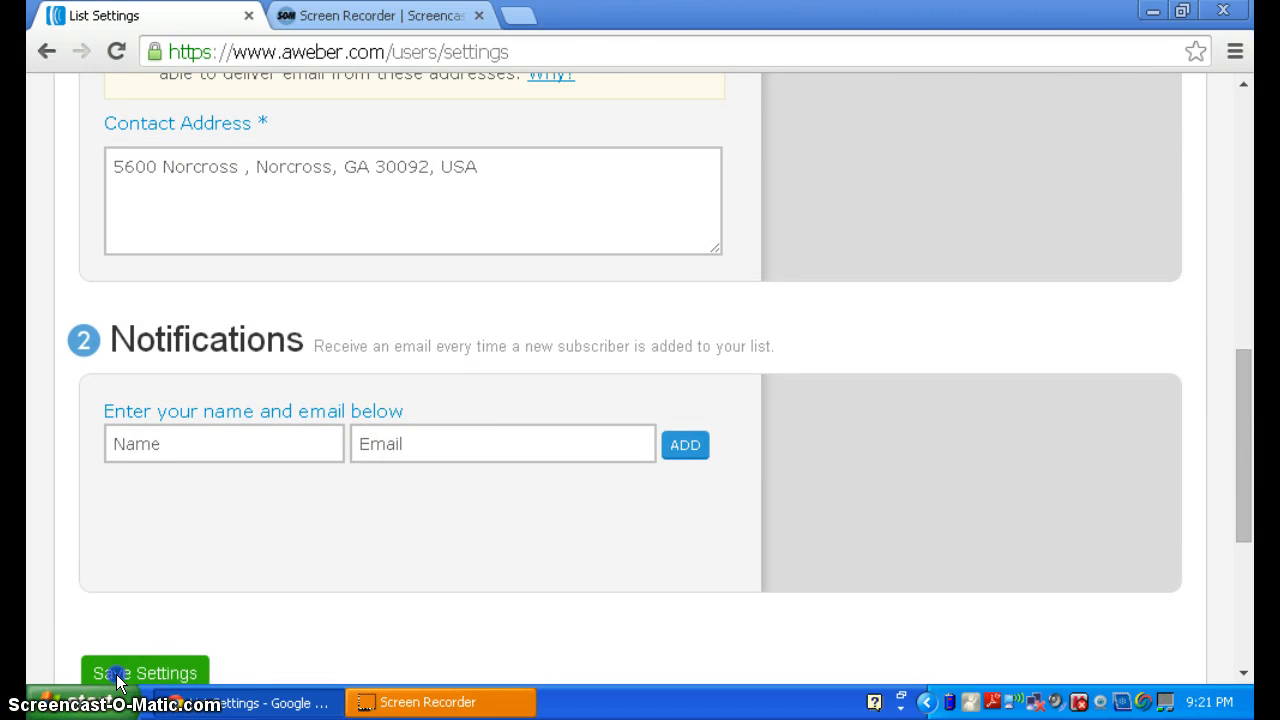
mouse_move(1118, 563)
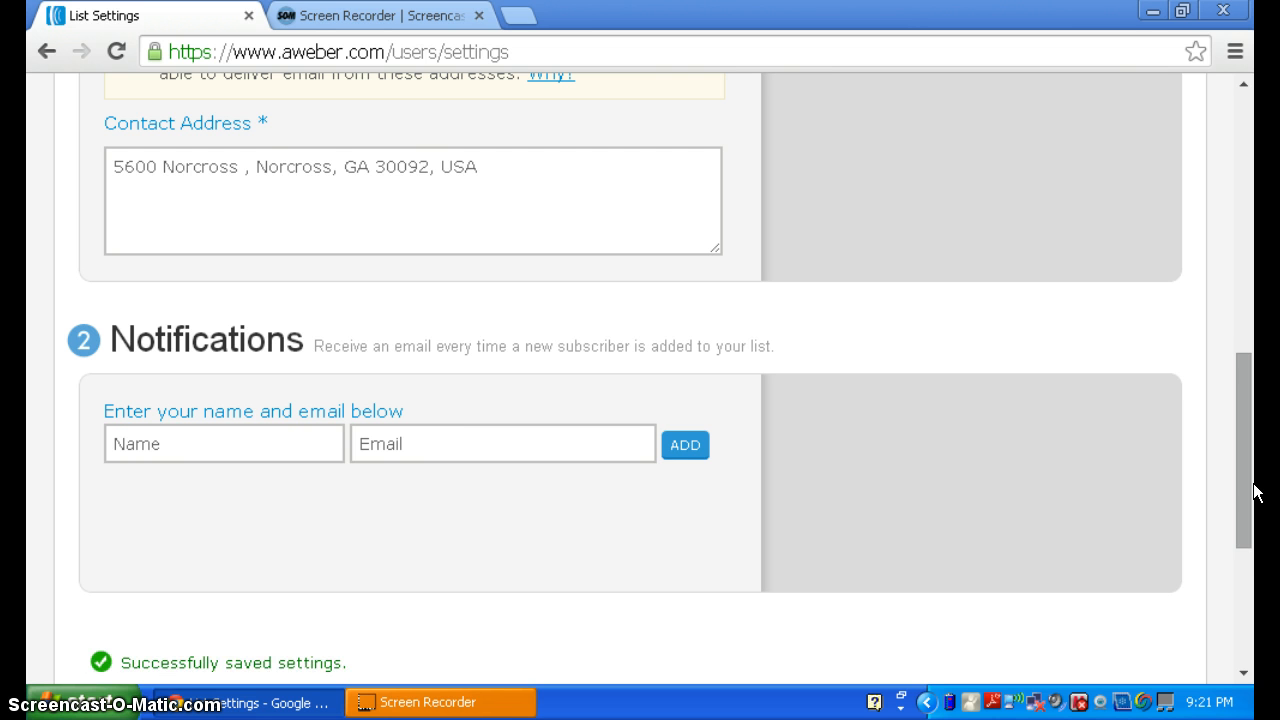
left_click_drag(1257, 491, 1257, 502)
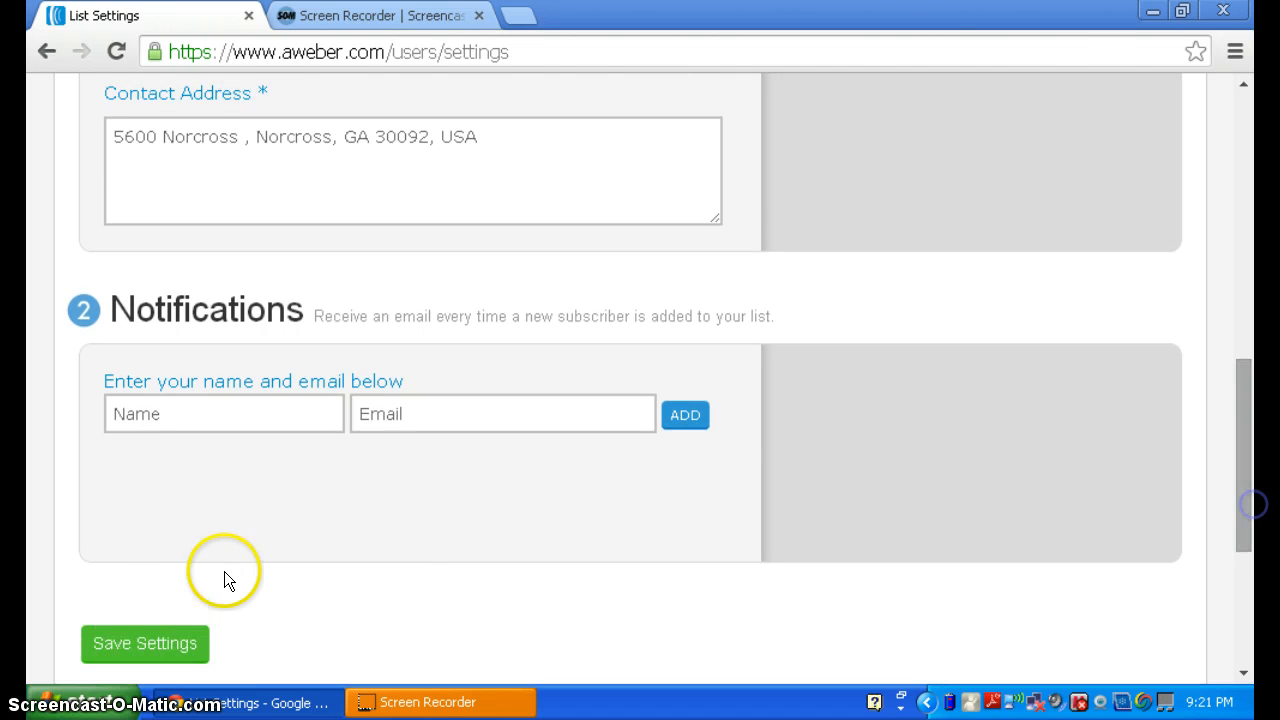
left_click_drag(1257, 418, 1208, 245)
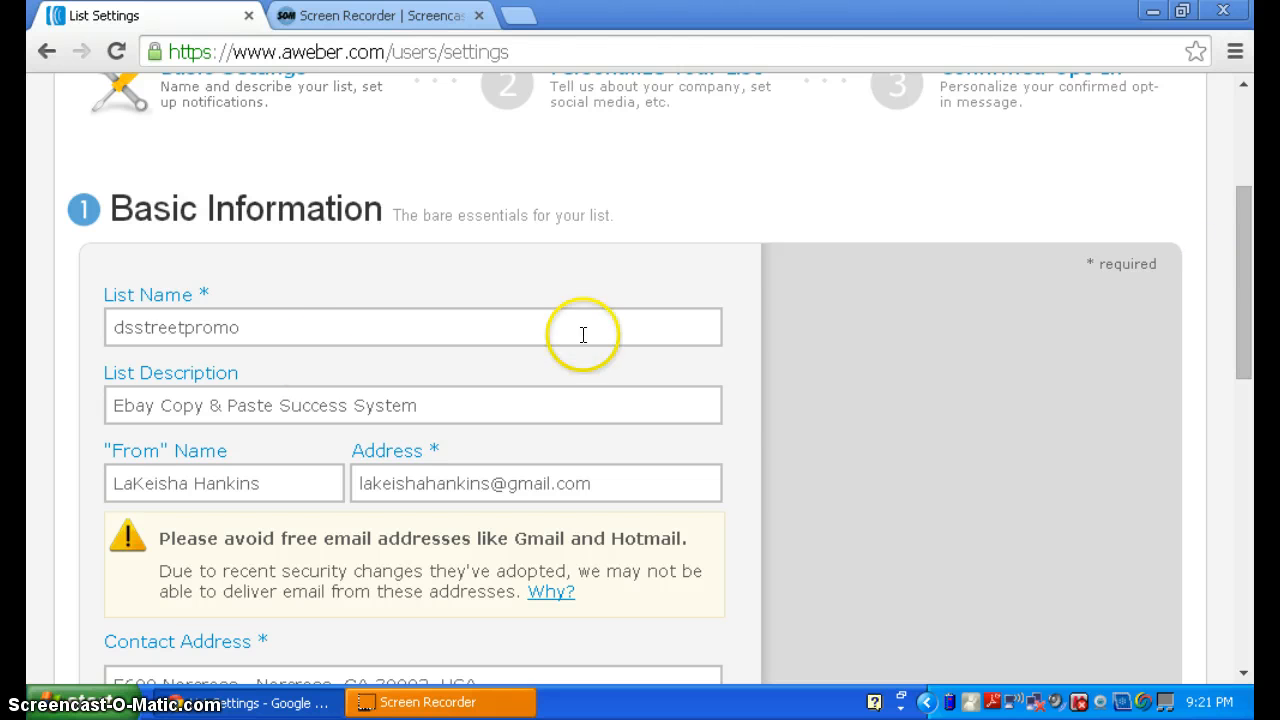
left_click(305, 336)
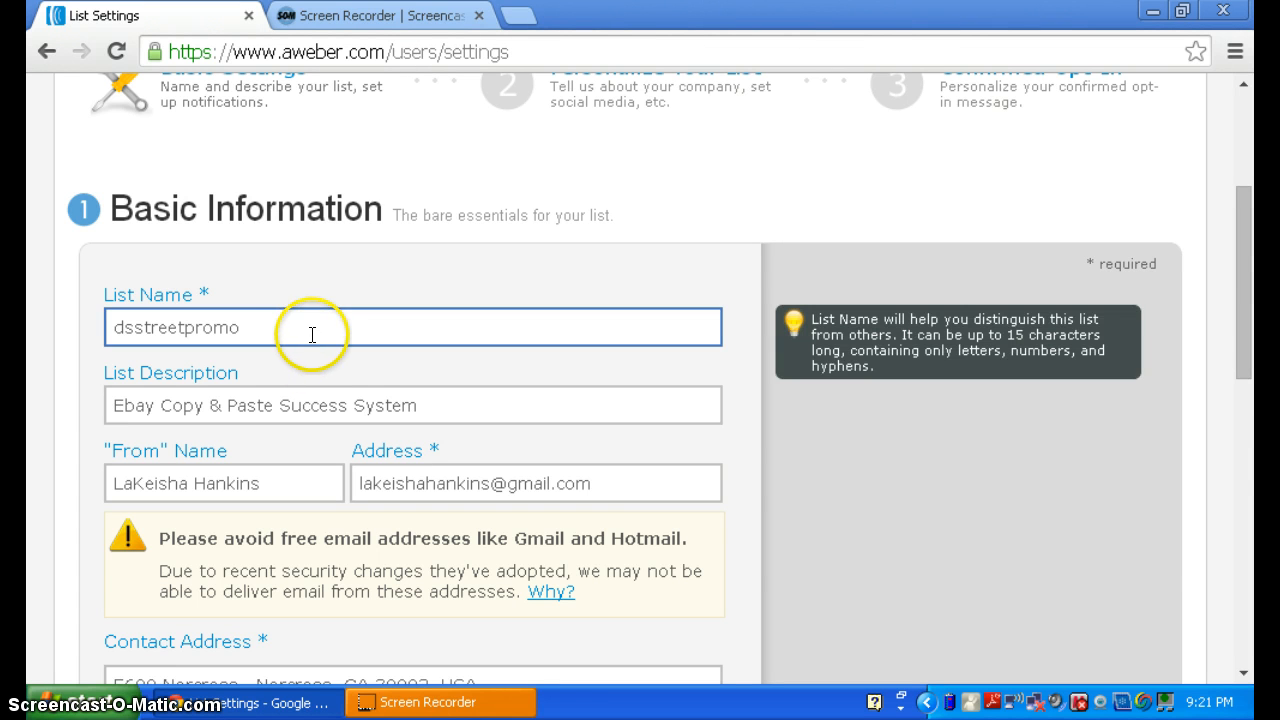
left_click(986, 334)
left_click_drag(1254, 318, 1216, 285)
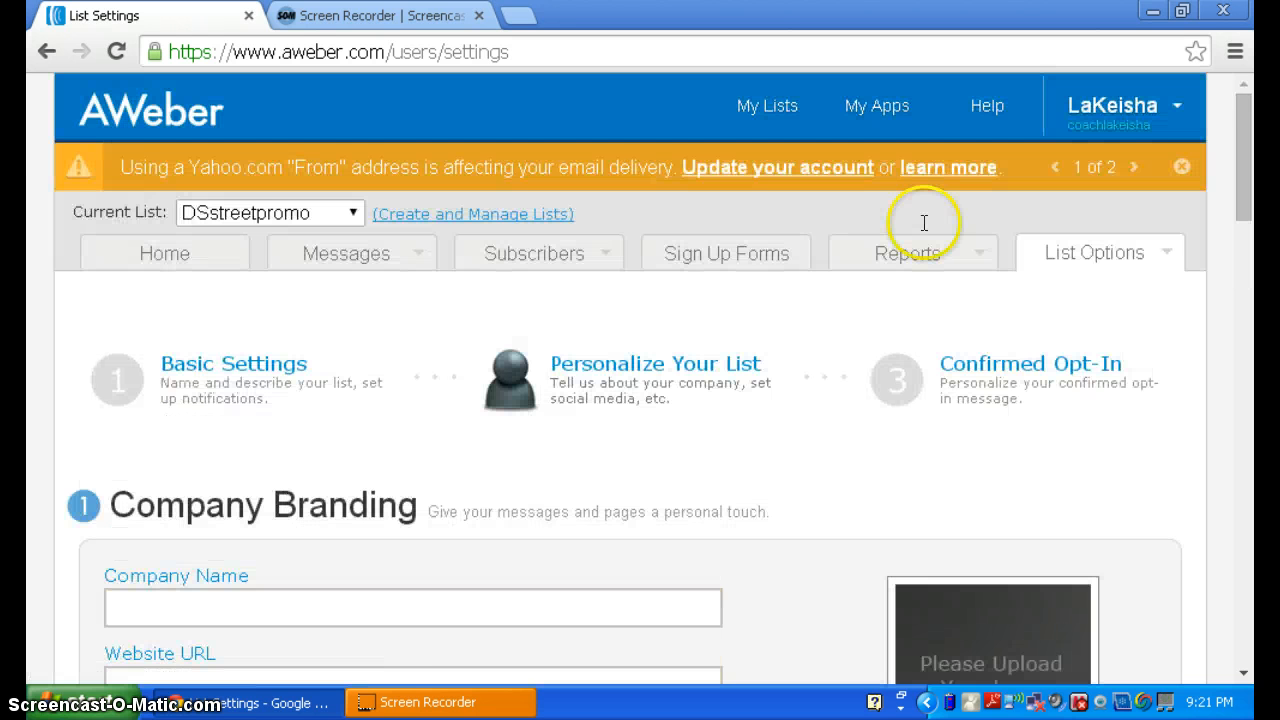
left_click(1248, 158)
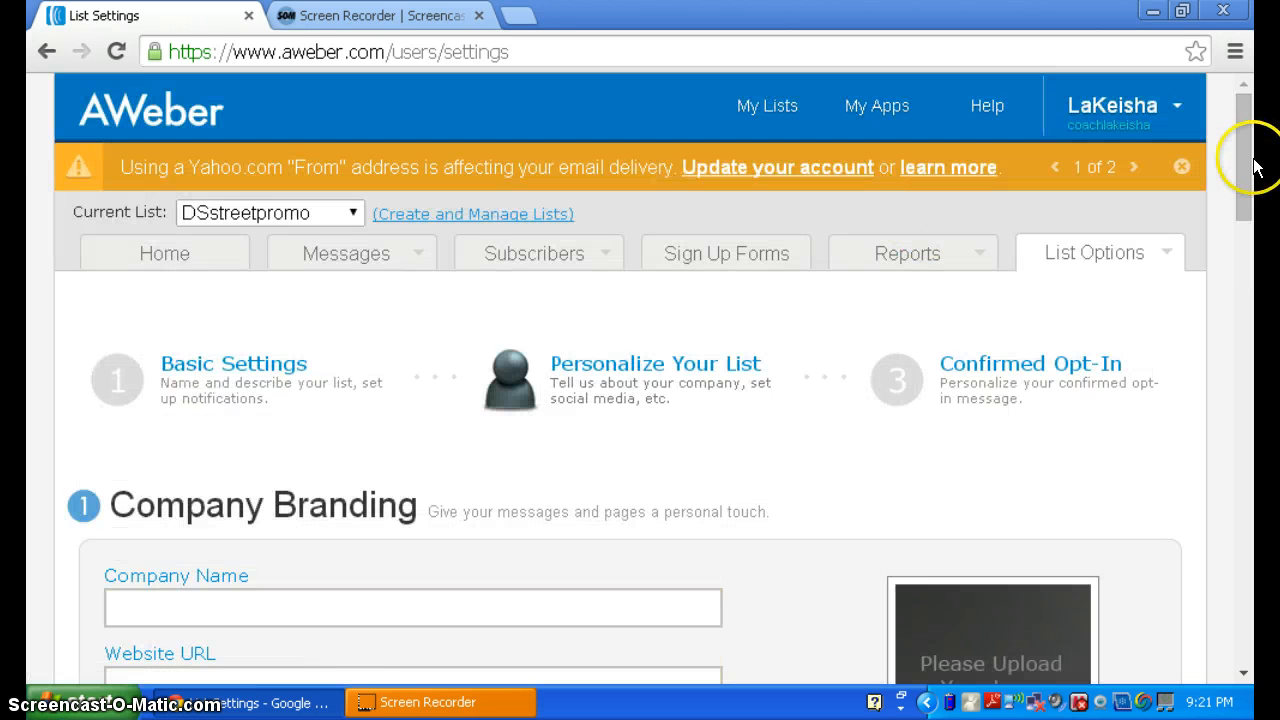
left_click_drag(1245, 146, 1245, 186)
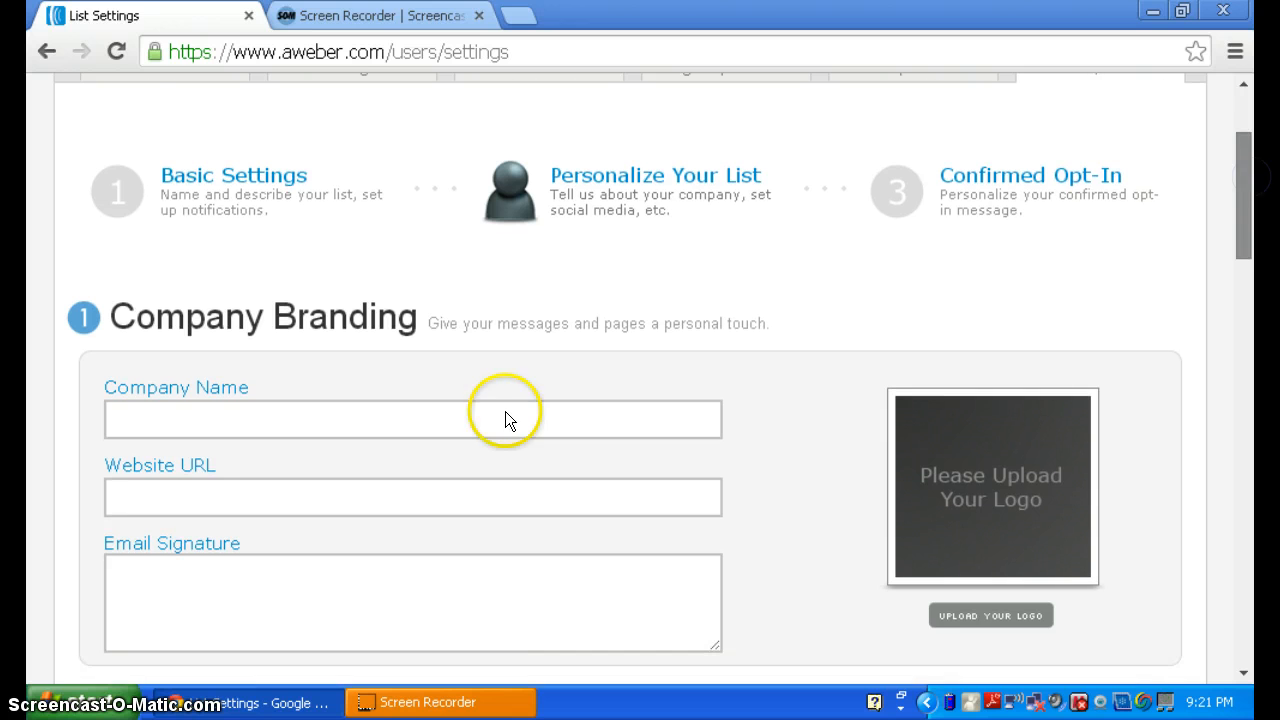
left_click(304, 433)
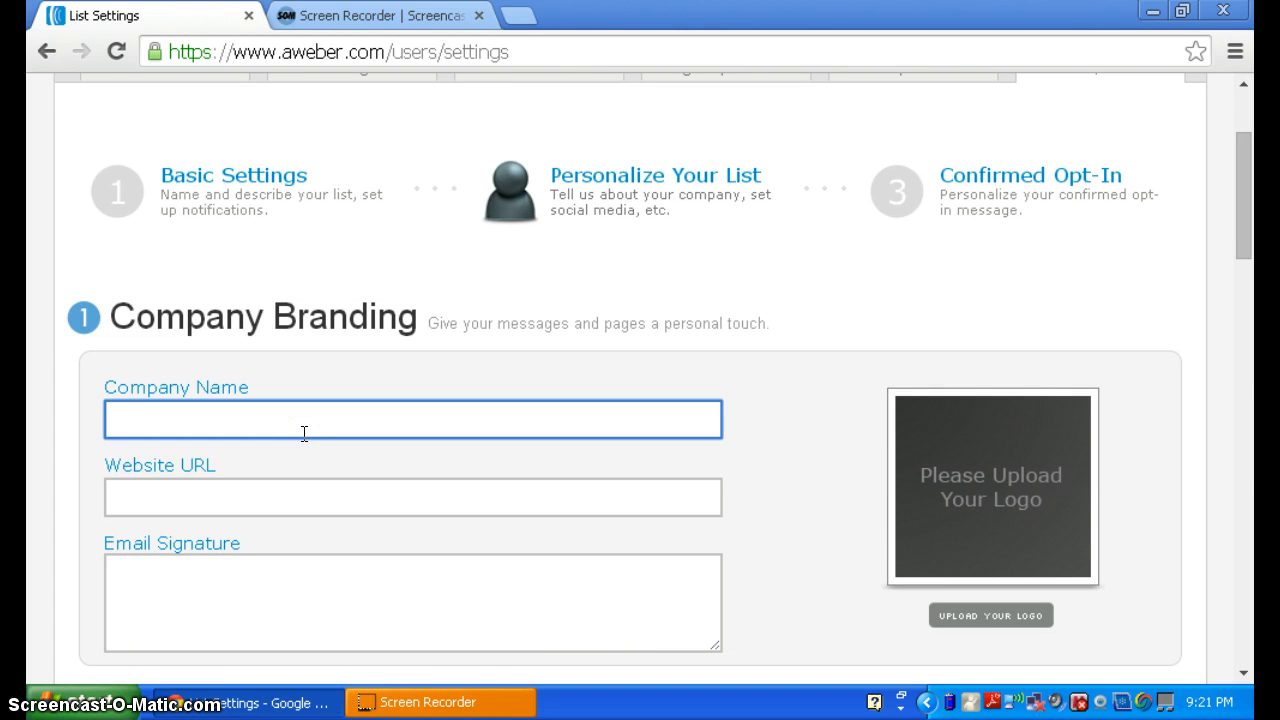
type("Hank")
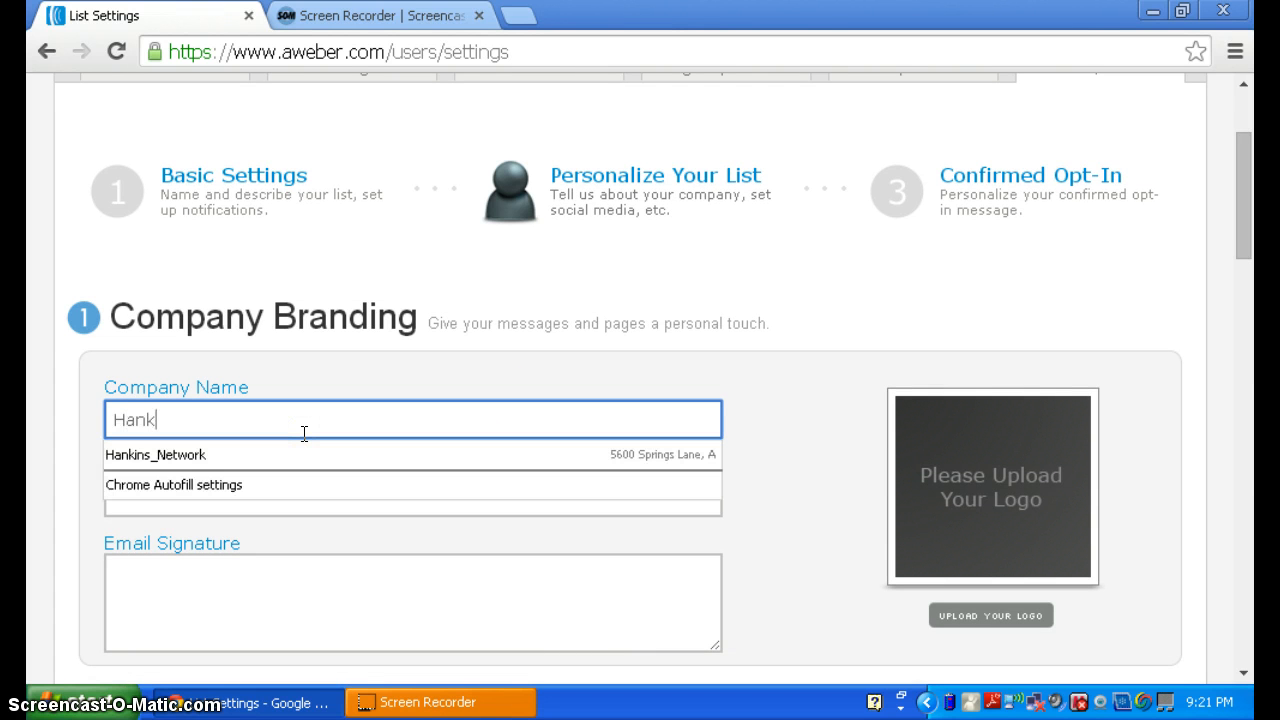
type("ins Network")
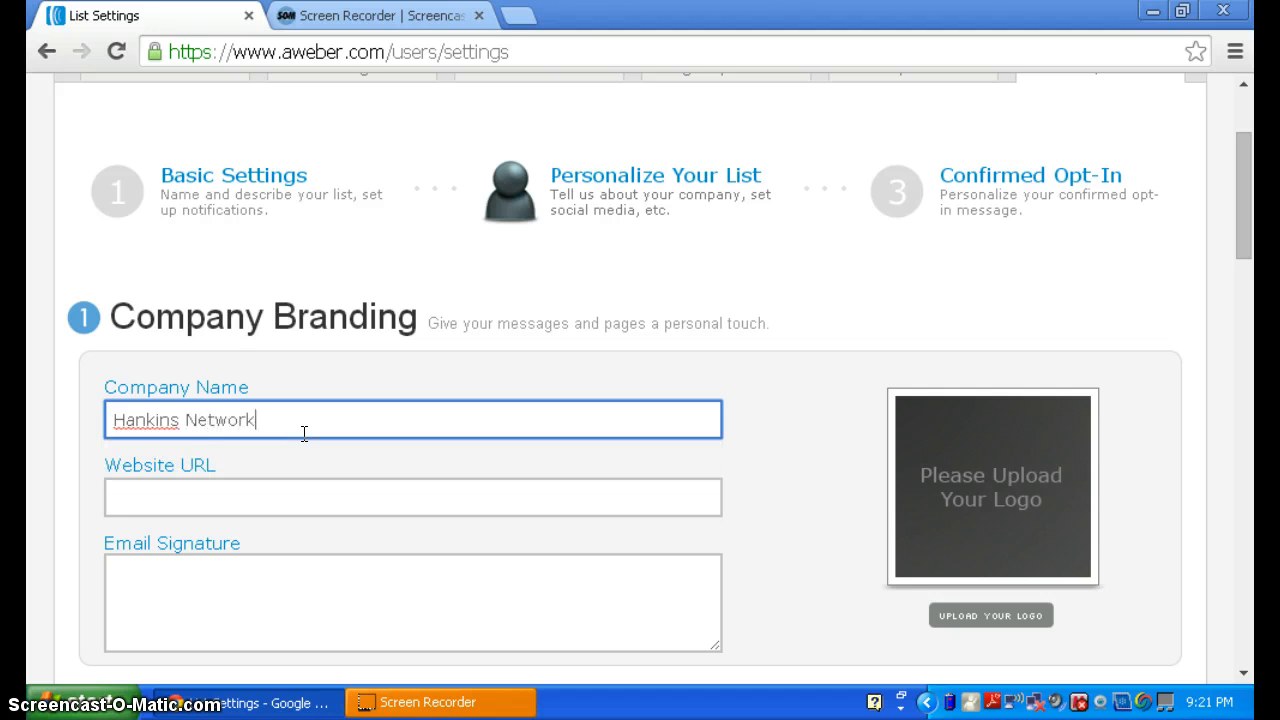
key("Tab")
type("htt")
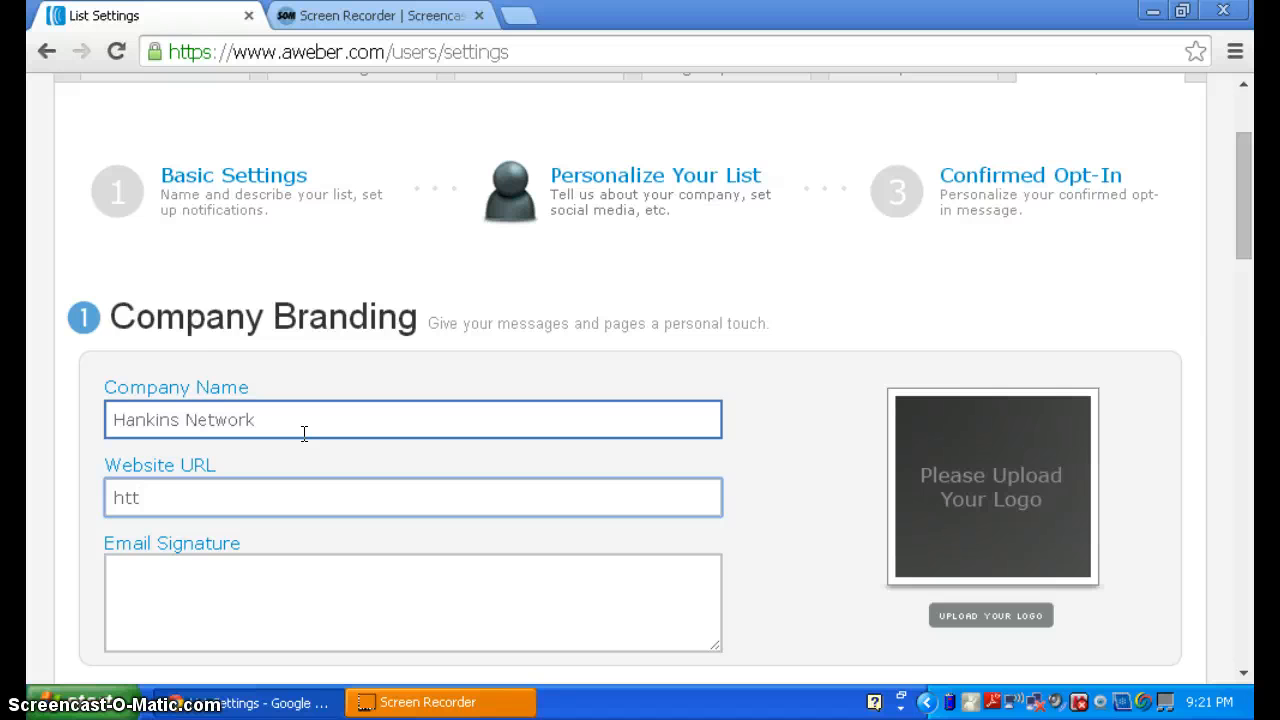
type("p://www.e")
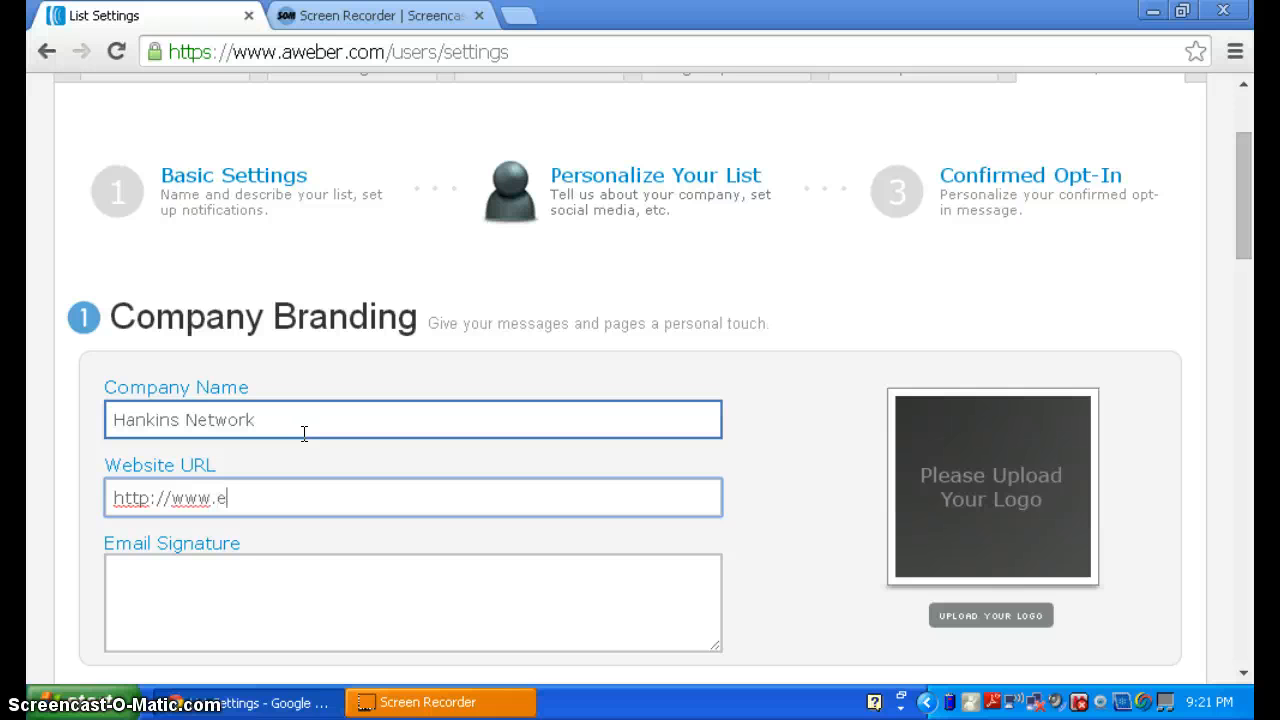
type("Bay")
type("Wa")
type("alth")
type("Cow")
type(".com")
key("Tab")
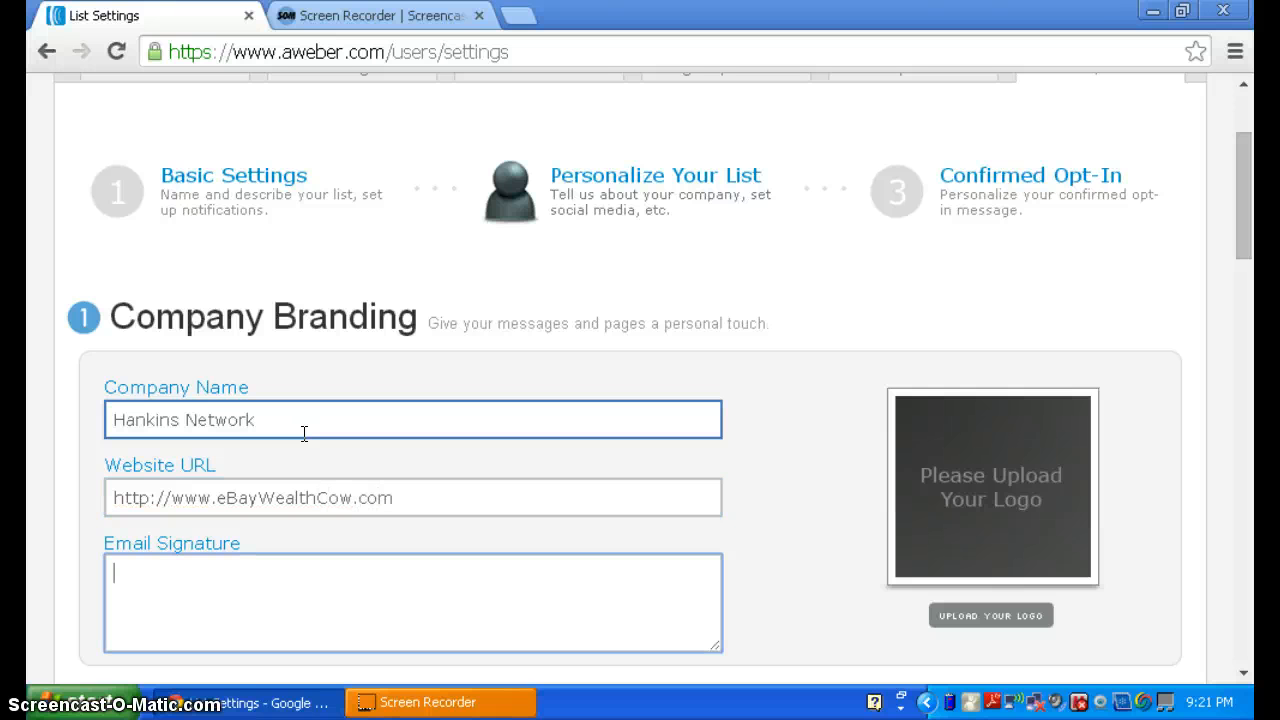
- Start the email signature with the contact's name, phone number and e-mail address
type("LaKeisha Hankins")
key("Return")
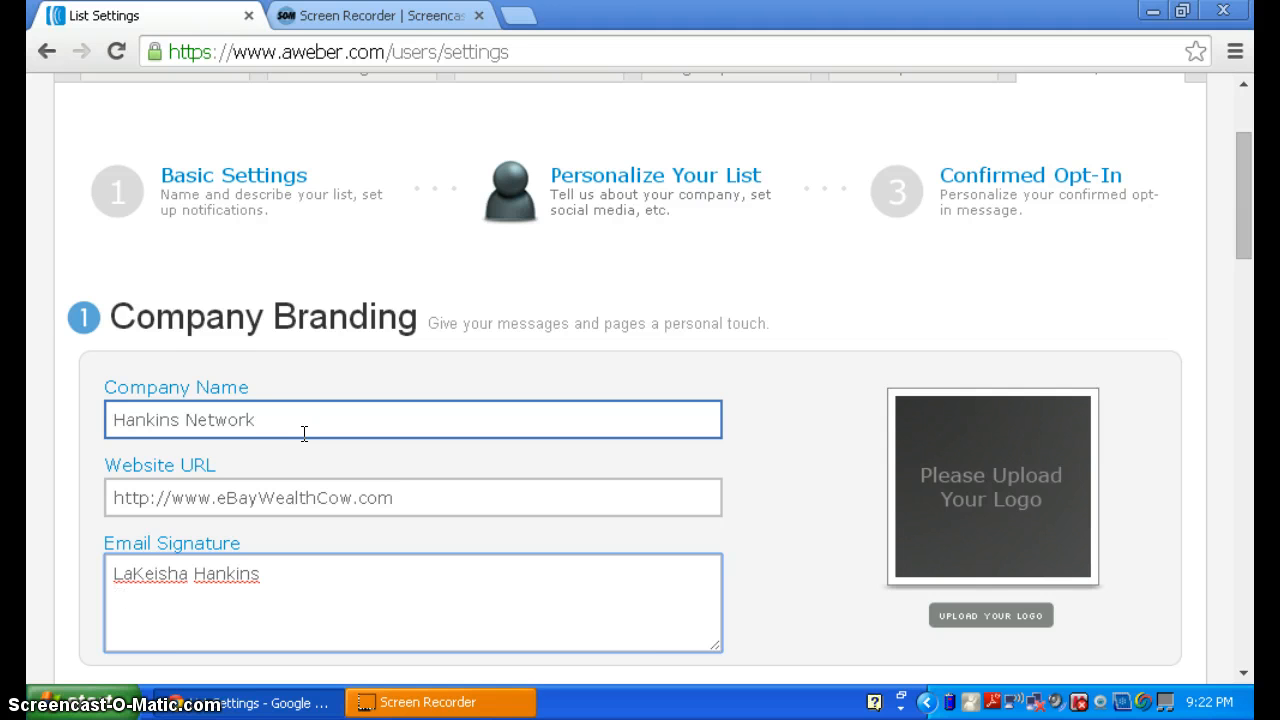
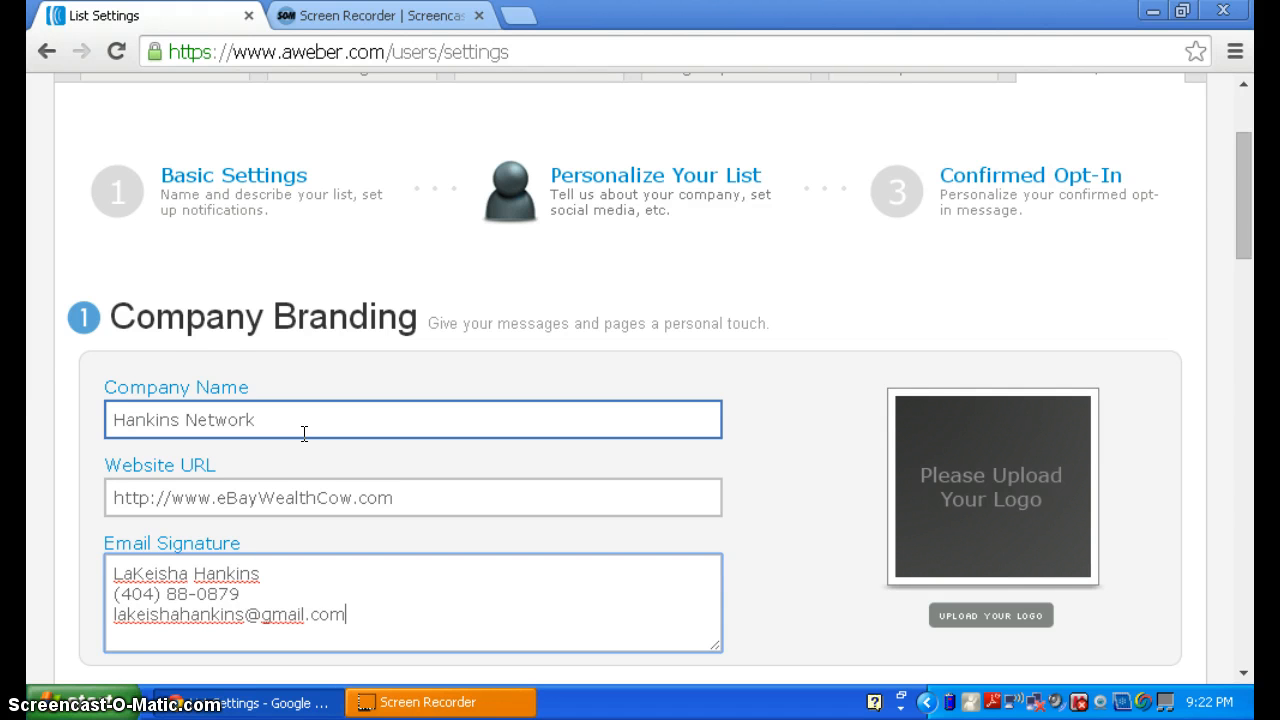
- Add a Facebook line with the Facebook page address to the signature
key("Return")
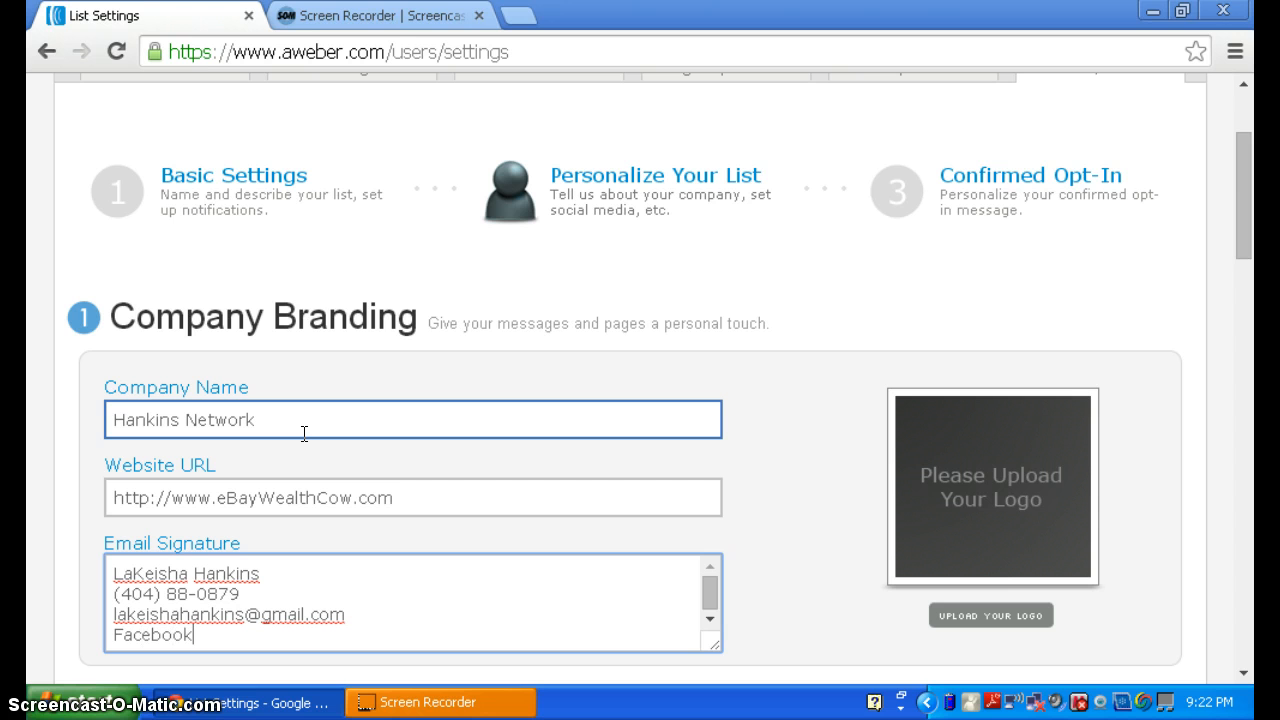
key("BackSpace")
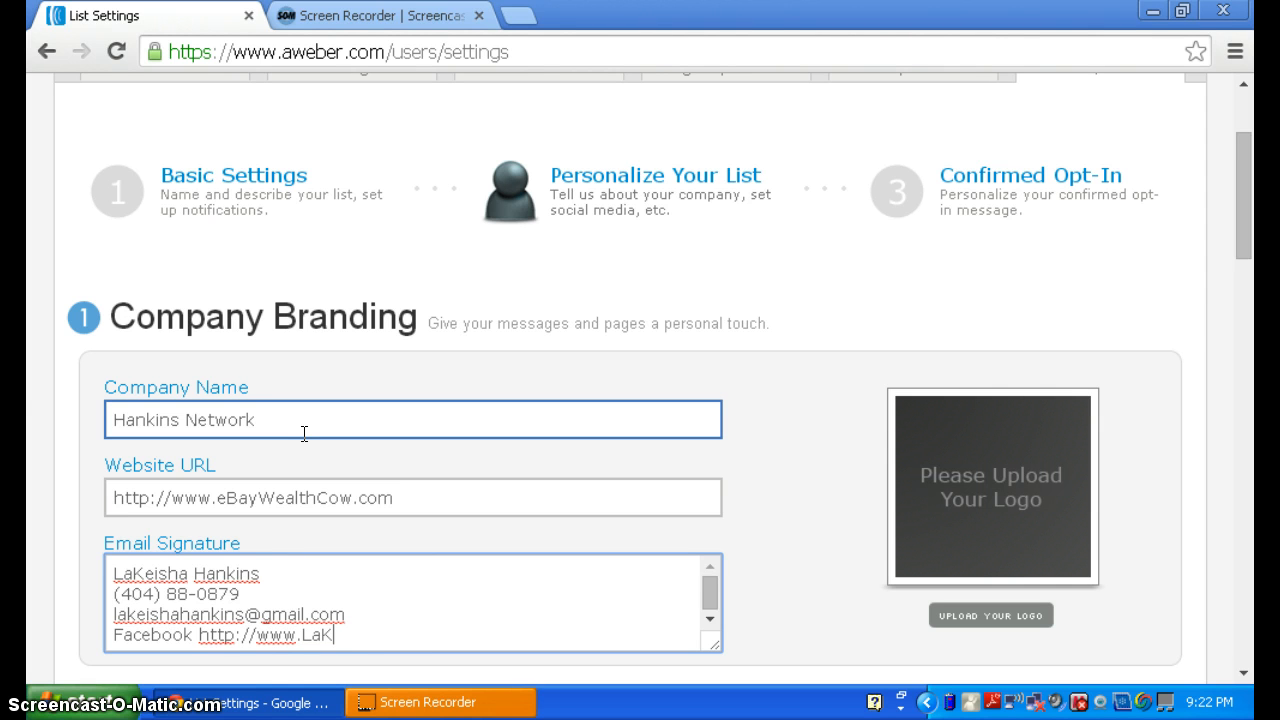
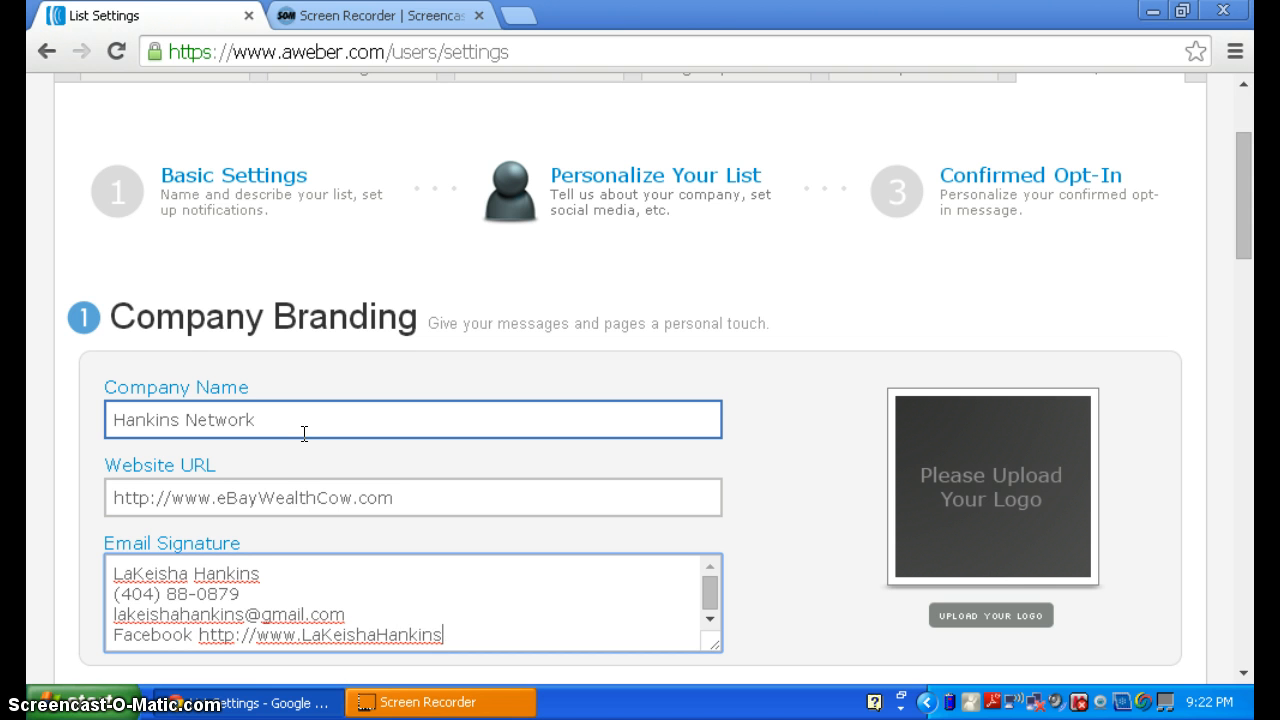
key("BackSpace")
key("BackSpace")
key("BackSpace")
key("BackSpace")
key("BackSpace")
key("BackSpace")
key("BackSpace")
key("BackSpace")
key("BackSpace")
key("BackSpace")
key("BackSpace")
key("BackSpace")
key("BackSpace")
key("BackSpace")
key("BackSpace")
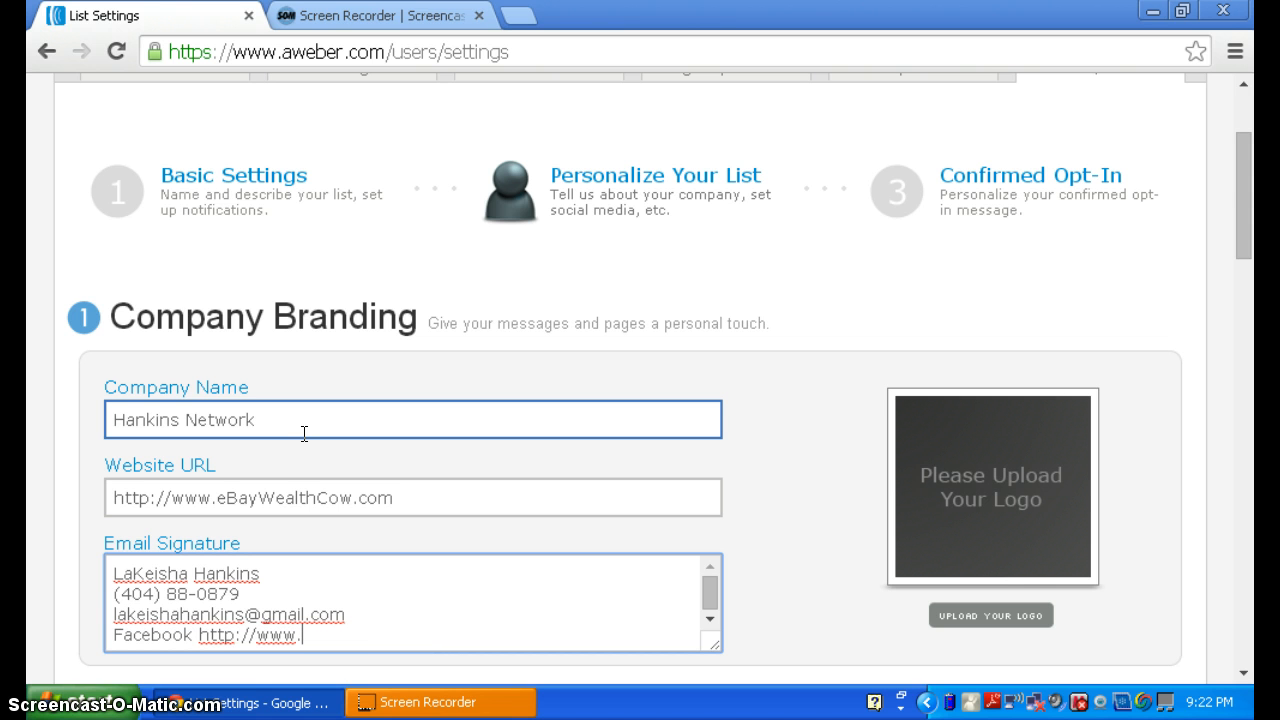
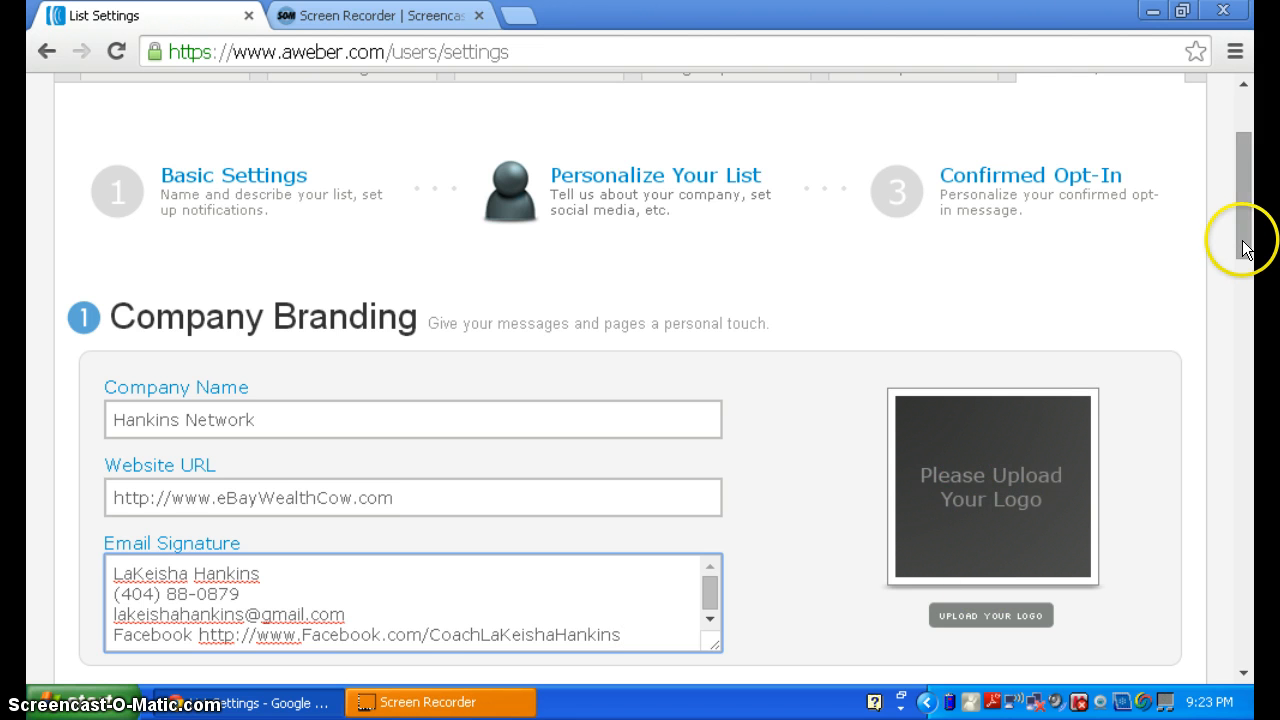
left_click_drag(1247, 262, 1247, 268)
scroll(1247, 265, "down", 1)
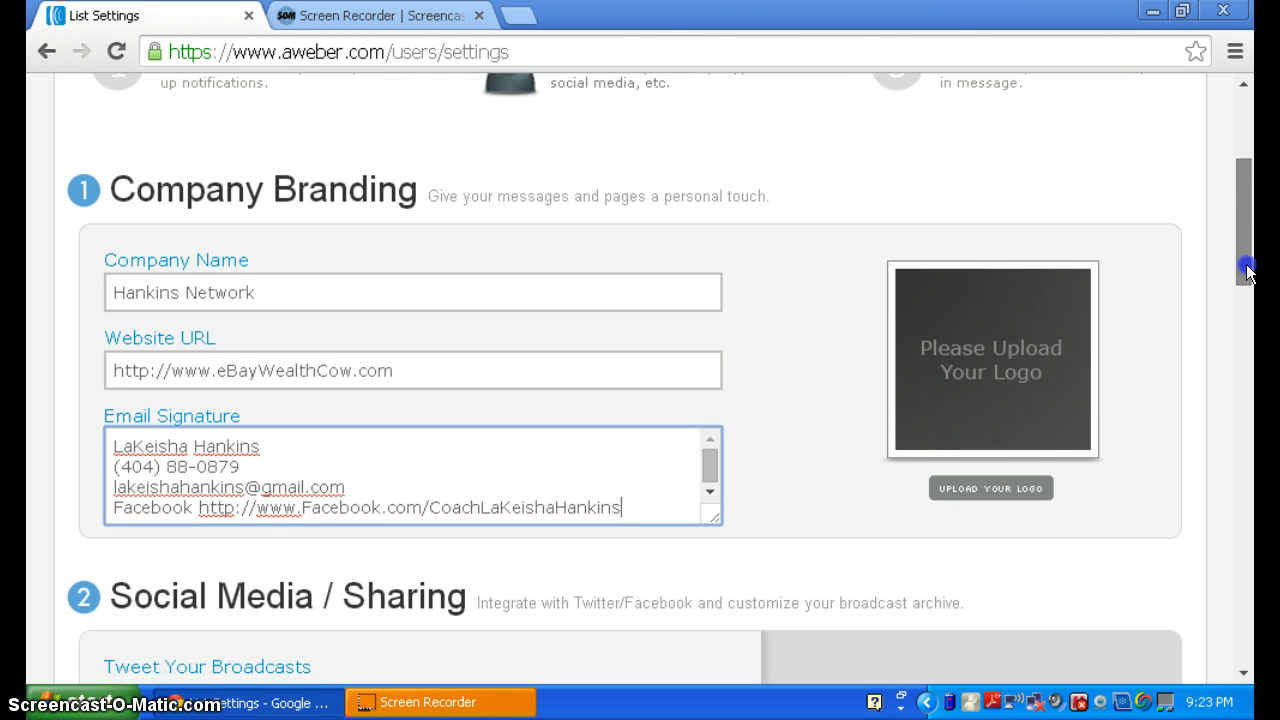
scroll(1247, 262, "up", 1)
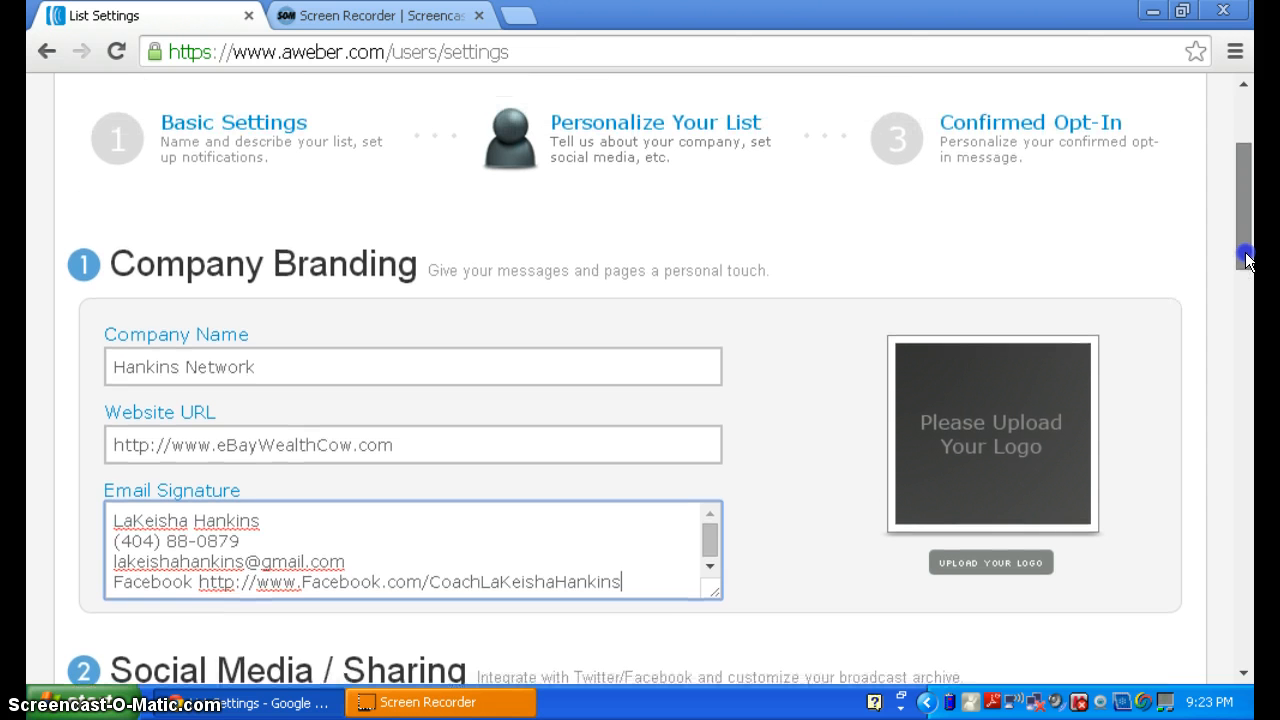
left_click_drag(1247, 260, 1253, 356)
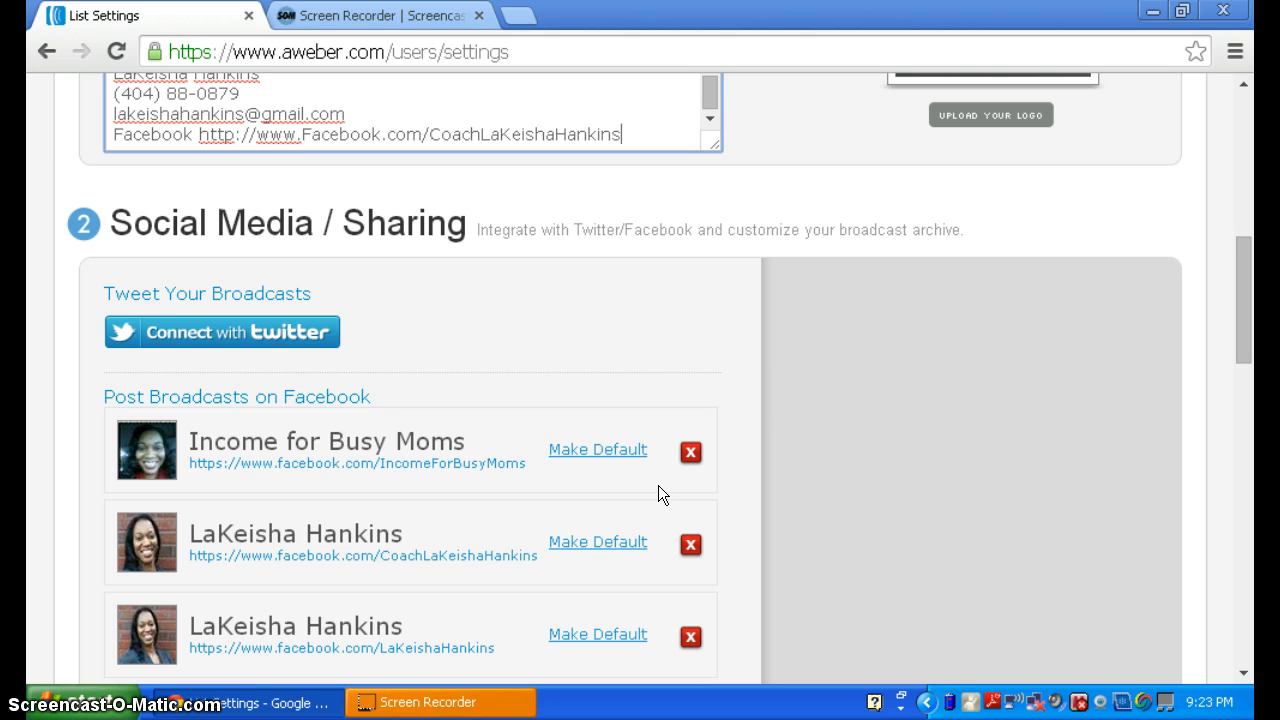
mouse_move(1249, 357)
left_mouse_down()
mouse_move(1253, 426)
mouse_move(1232, 334)
mouse_move(1236, 368)
left_mouse_up()
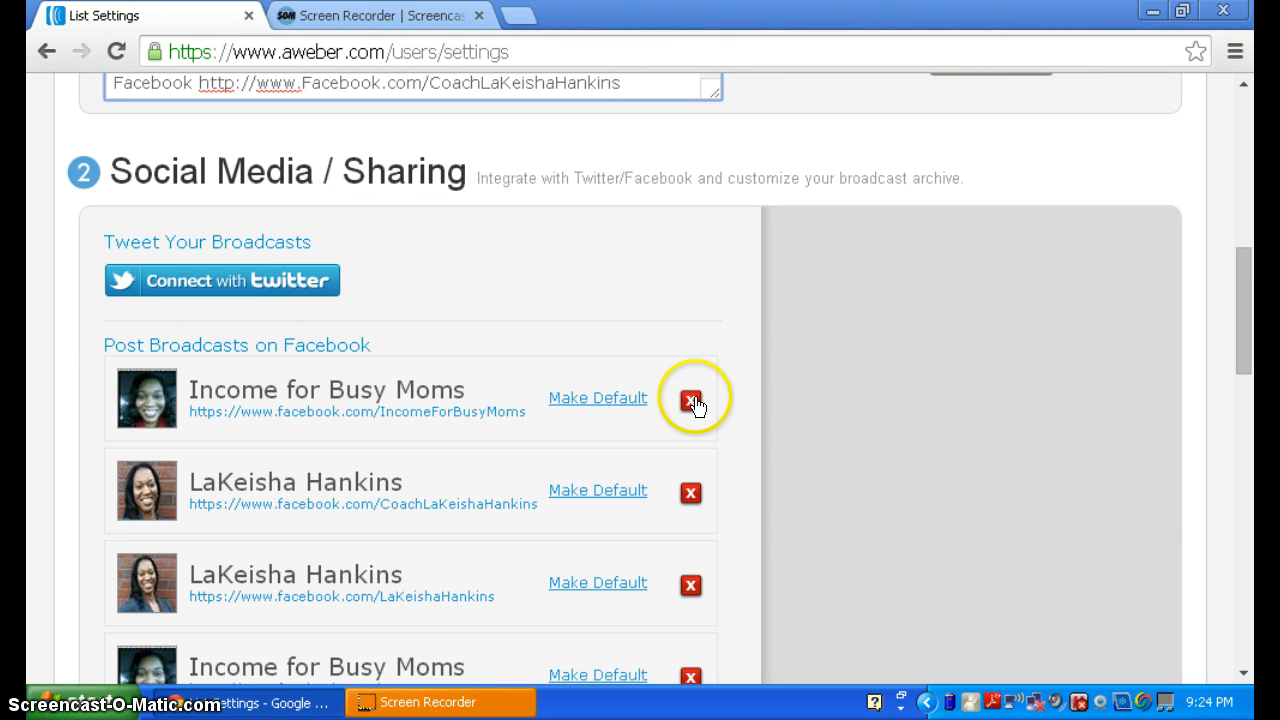
mouse_move(1250, 310)
left_mouse_down()
mouse_move(1243, 233)
mouse_move(1256, 524)
left_mouse_up()
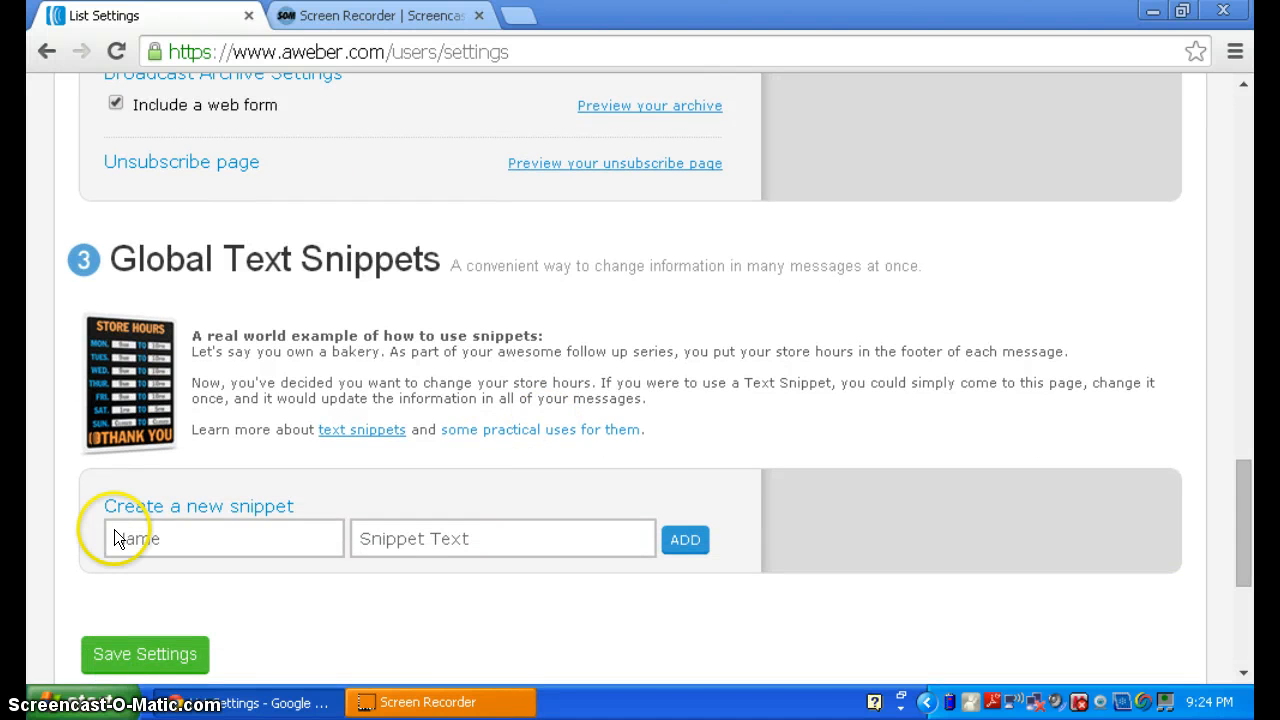
- Try the text snippet name and text fields, then save the personalization settings
left_click(183, 524)
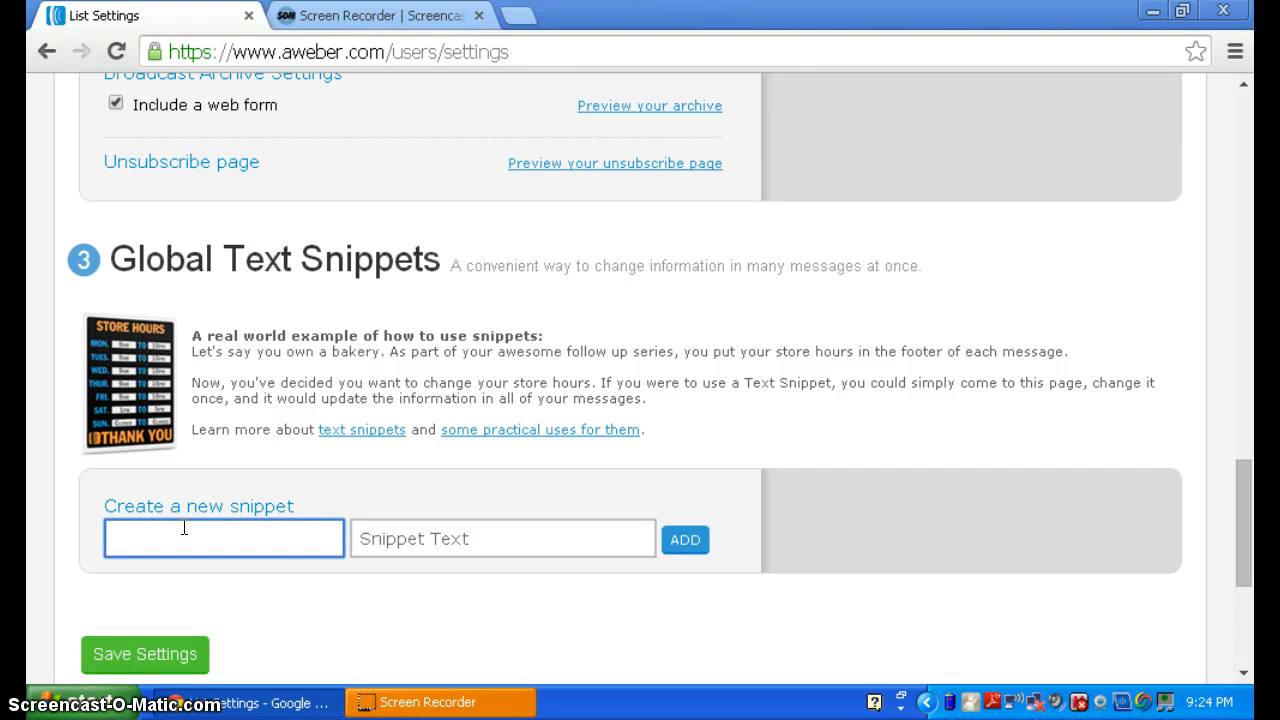
left_click(304, 546)
left_click(212, 545)
left_click(680, 542)
left_click(630, 550)
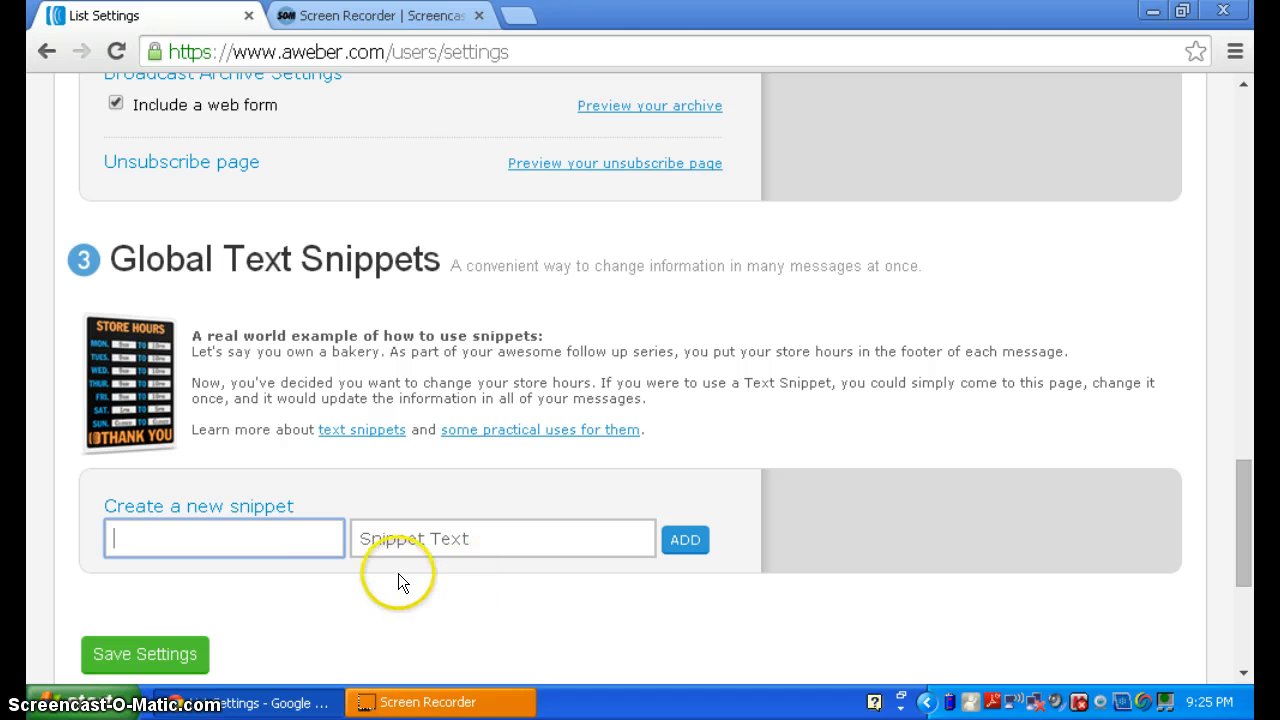
left_click(153, 652)
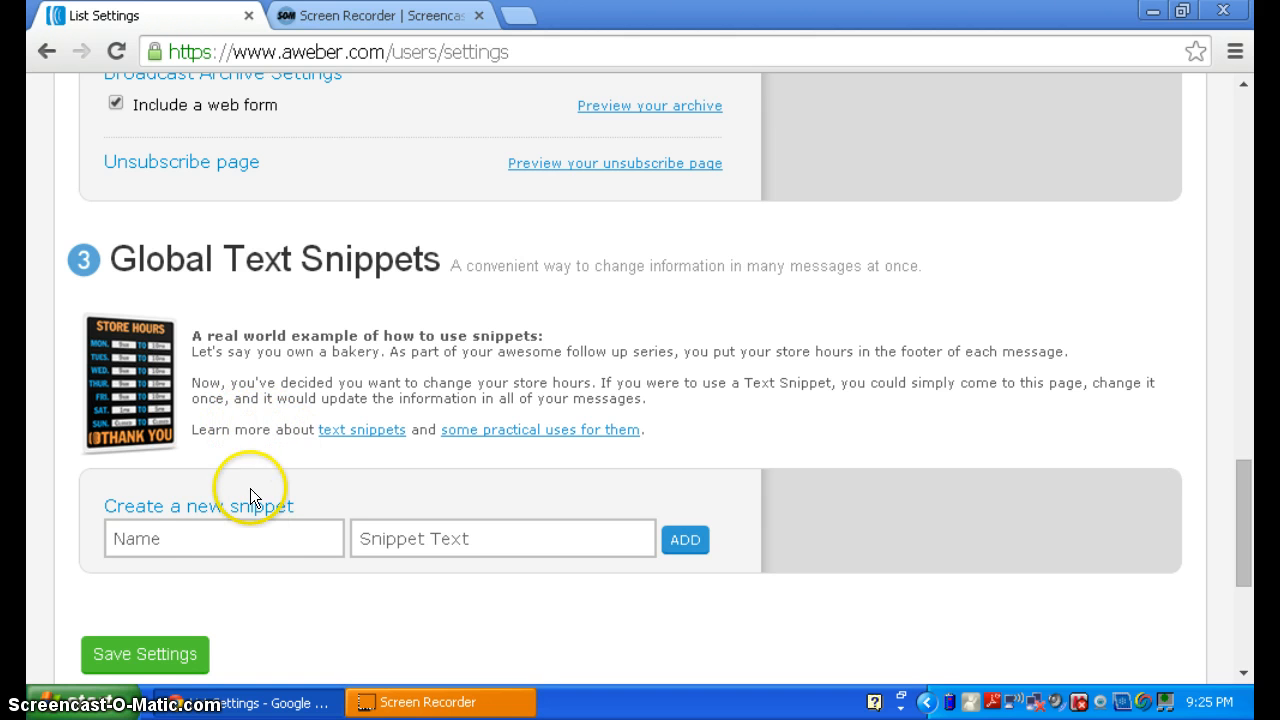
- Leave the snippet fields empty and scroll back up the page
left_click(255, 543)
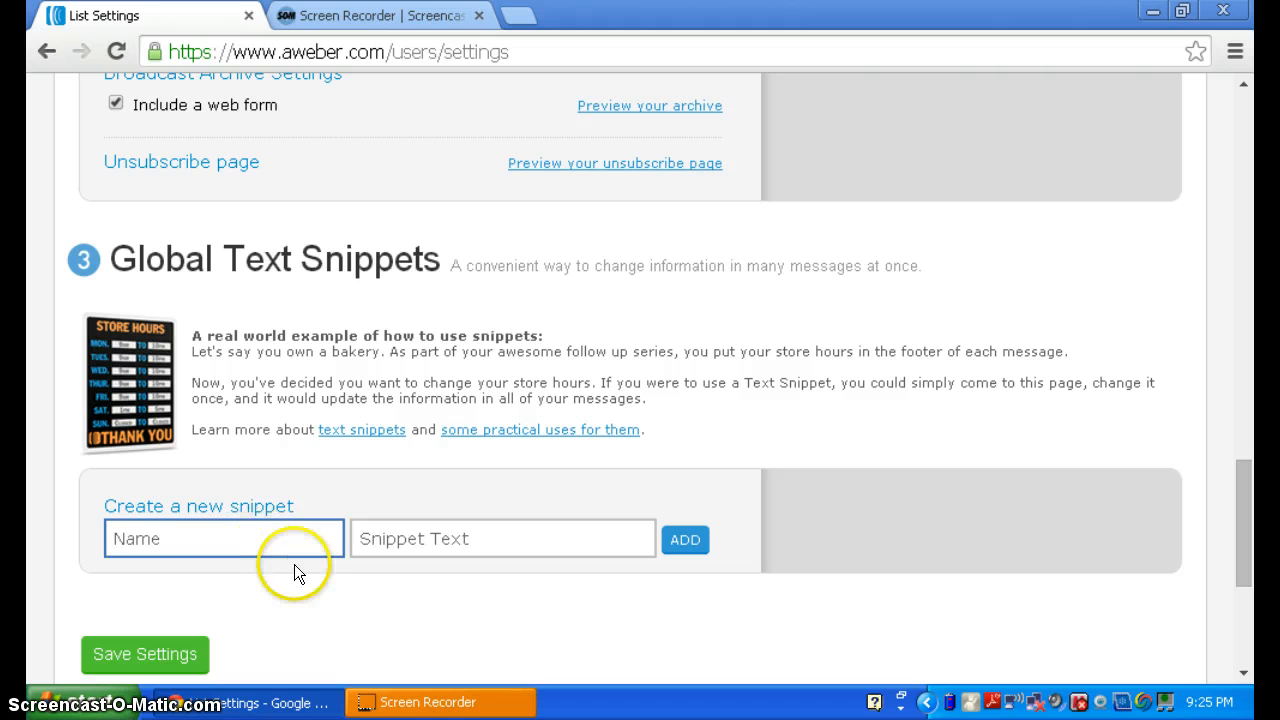
left_click(356, 540)
left_click(324, 552)
left_click(358, 549)
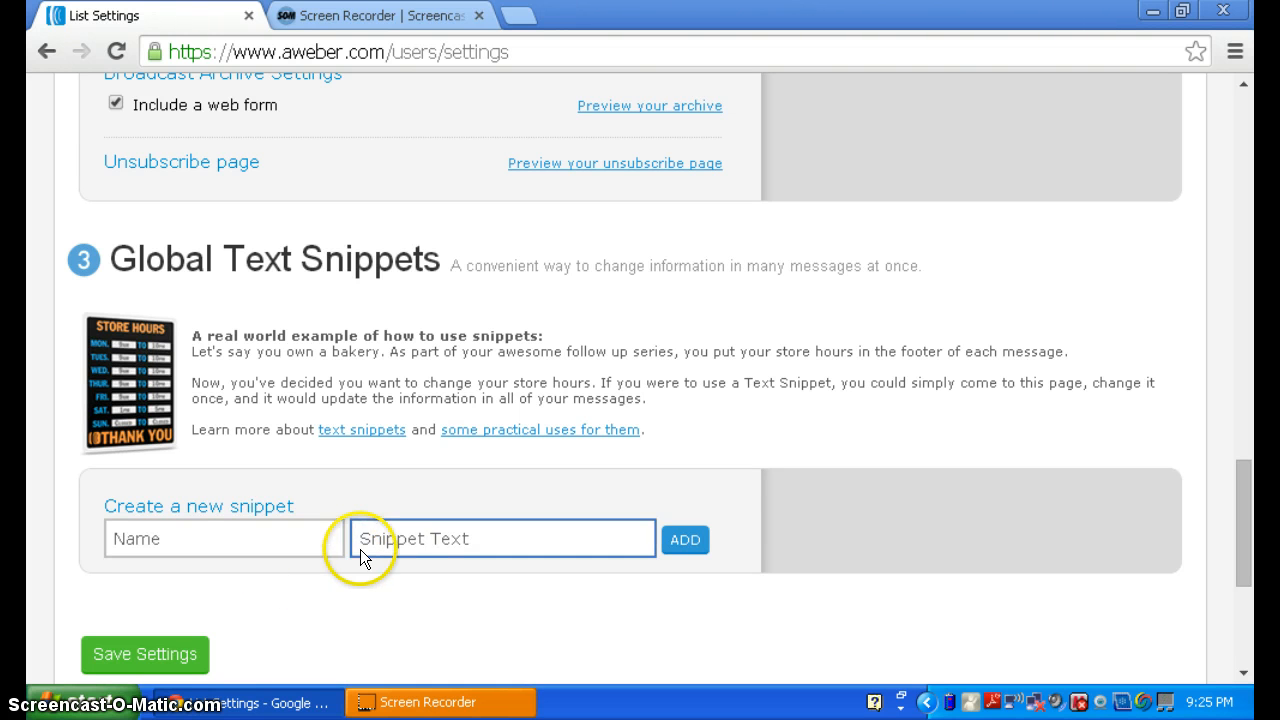
left_click(308, 455)
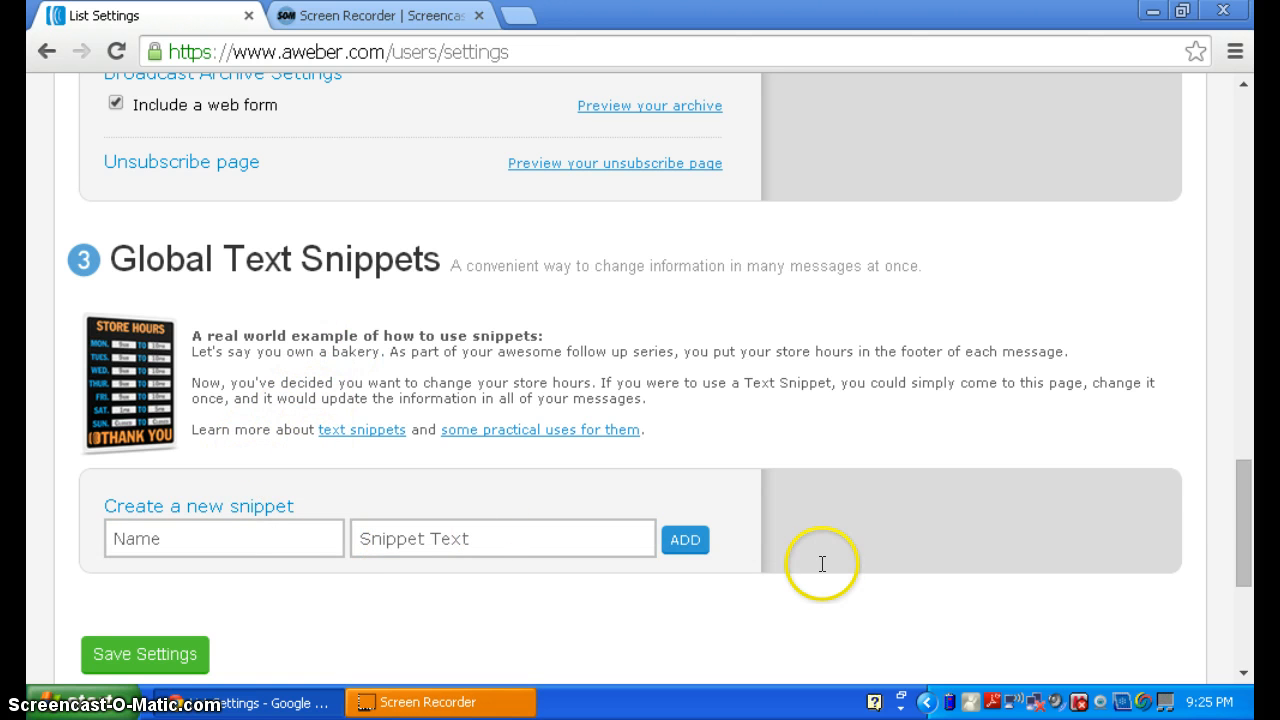
mouse_move(1246, 528)
left_mouse_down()
mouse_move(1246, 563)
mouse_move(1237, 371)
mouse_move(1189, 242)
mouse_move(1188, 187)
left_mouse_up()
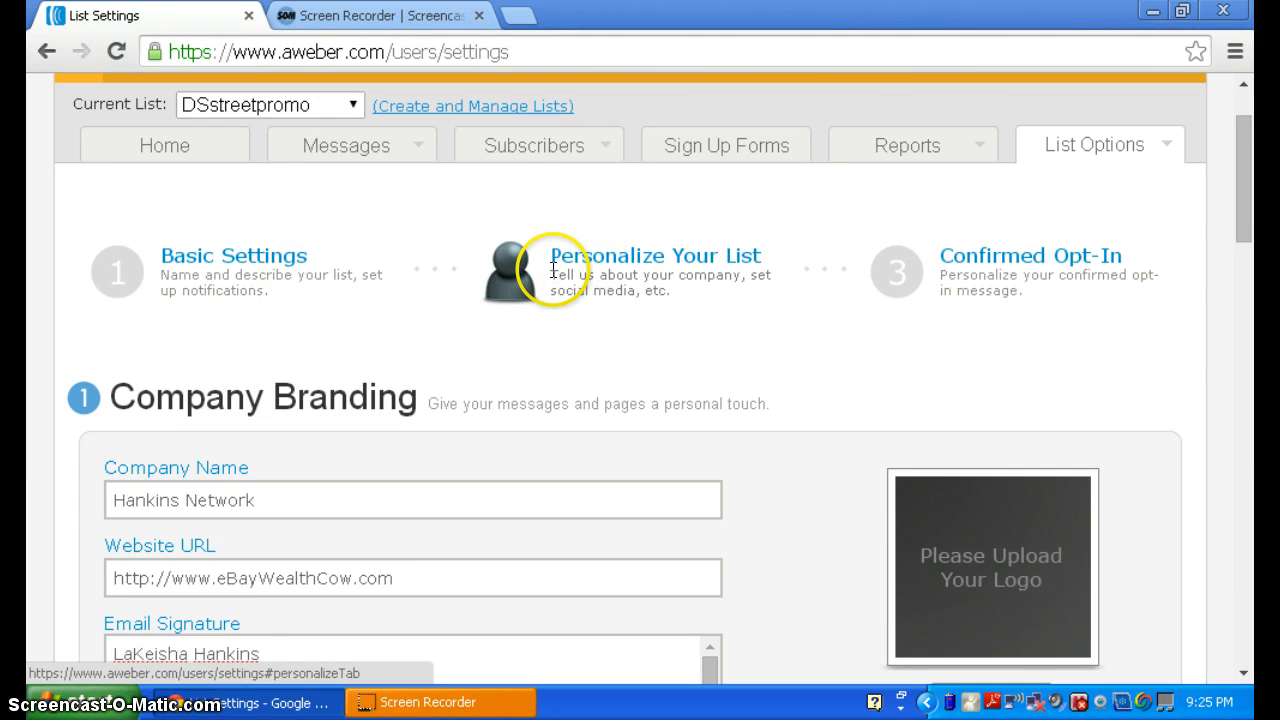
scroll(553, 270, "up", 2)
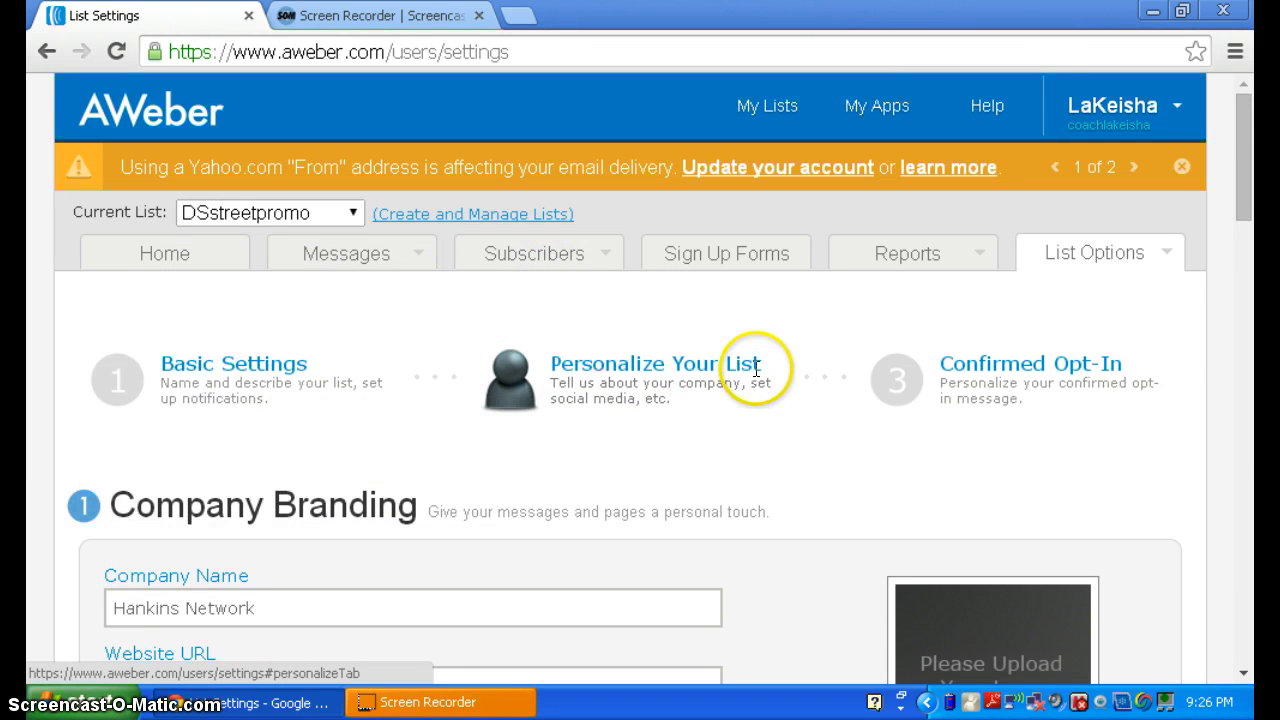
- In the Confirmed Opt-In step, review the pre-approved subjects, keeping 'Confirm your subscription.'
left_click(889, 398)
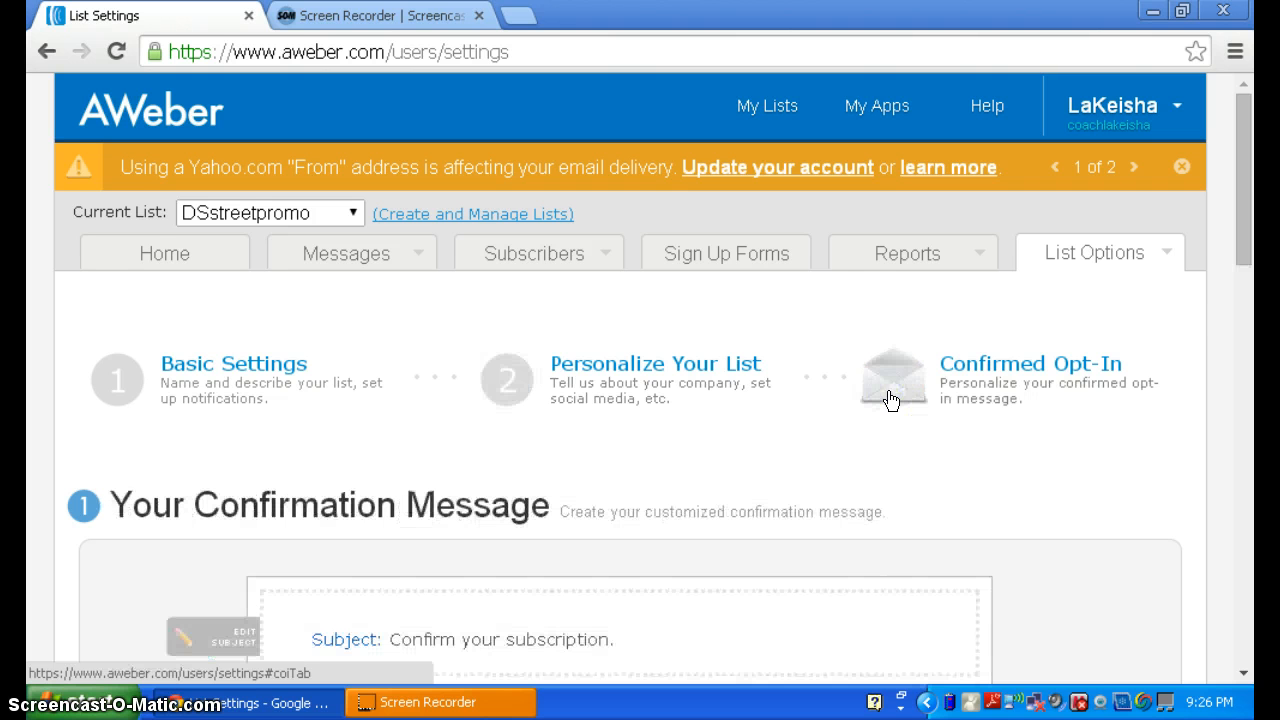
left_click_drag(1244, 205, 1248, 285)
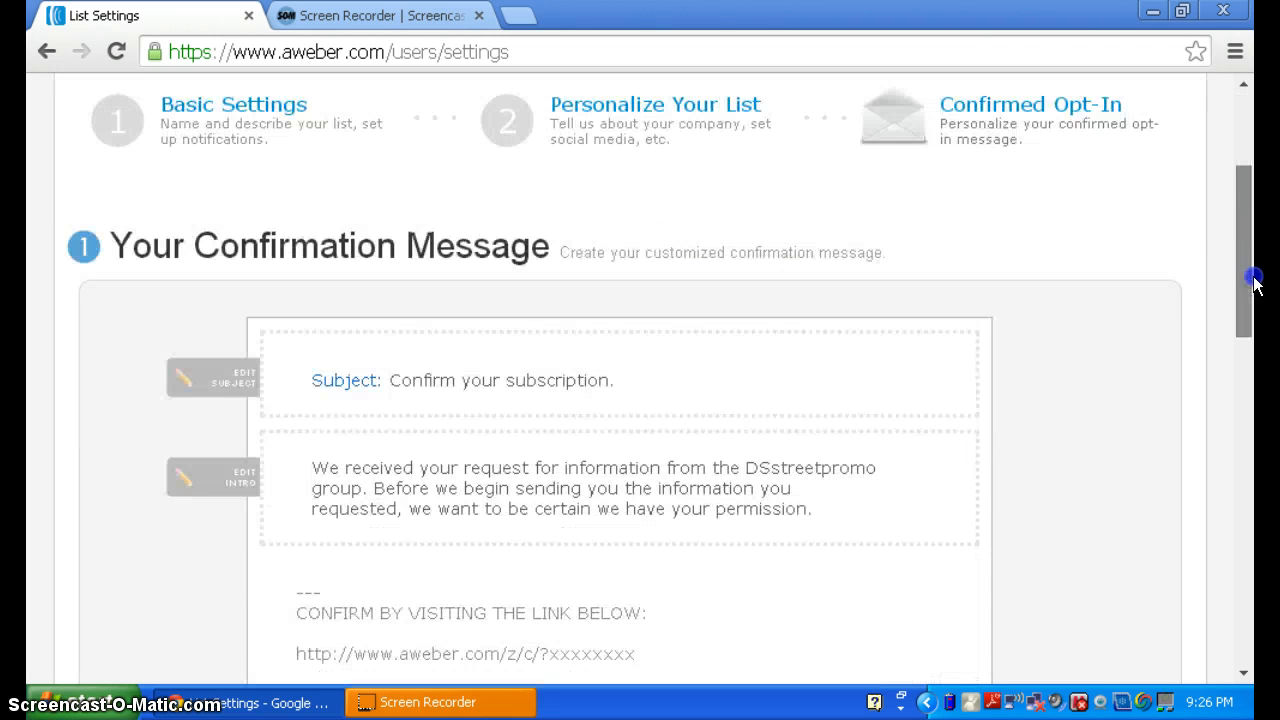
left_click(607, 378)
left_click(400, 380)
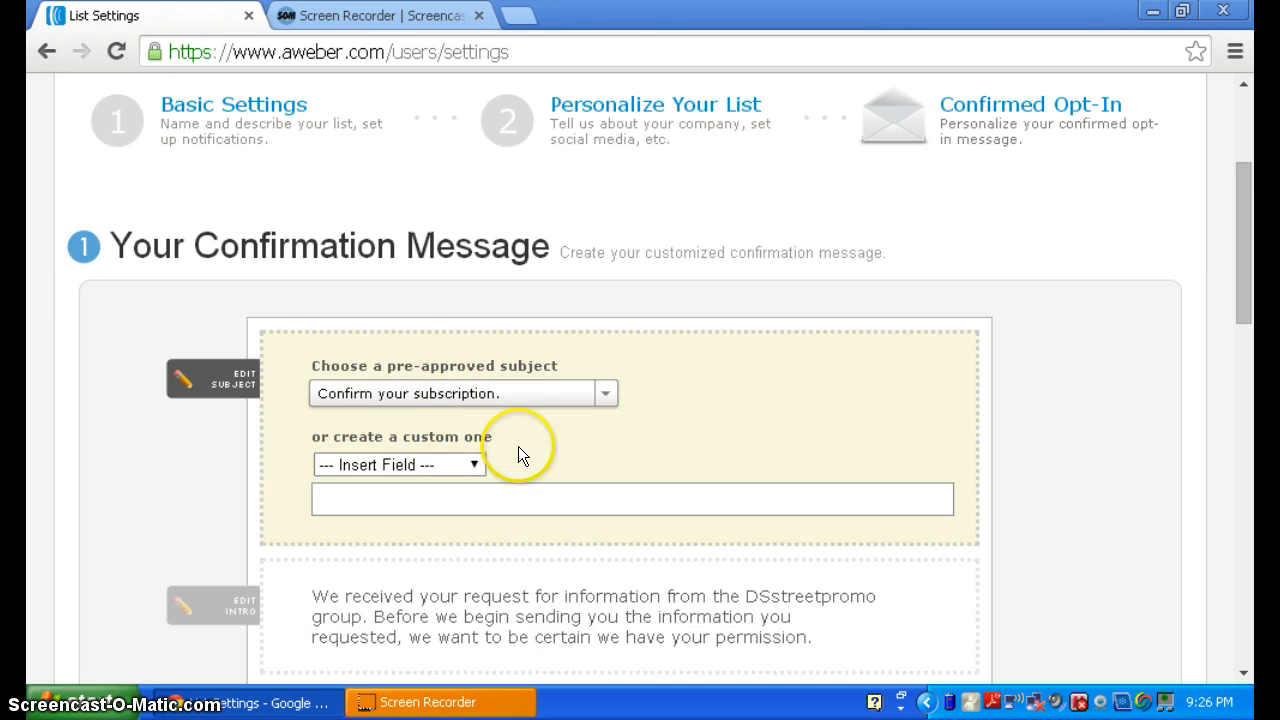
left_click(603, 399)
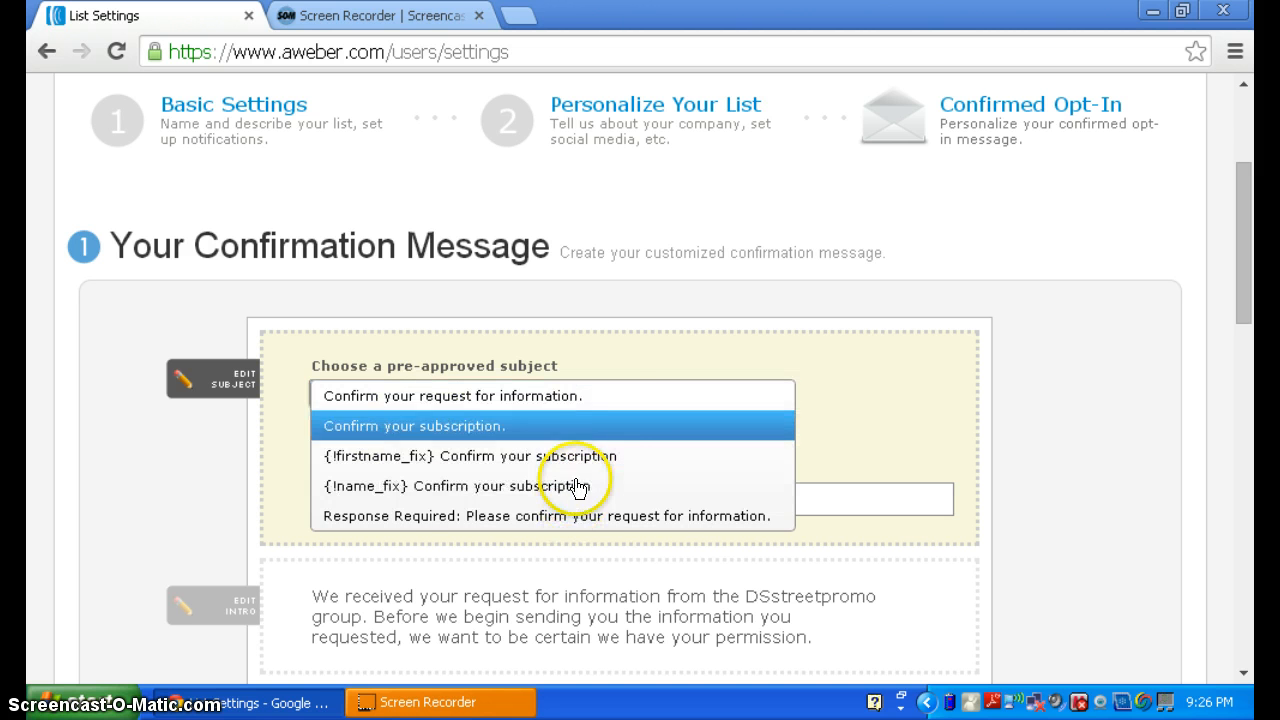
left_click(627, 354)
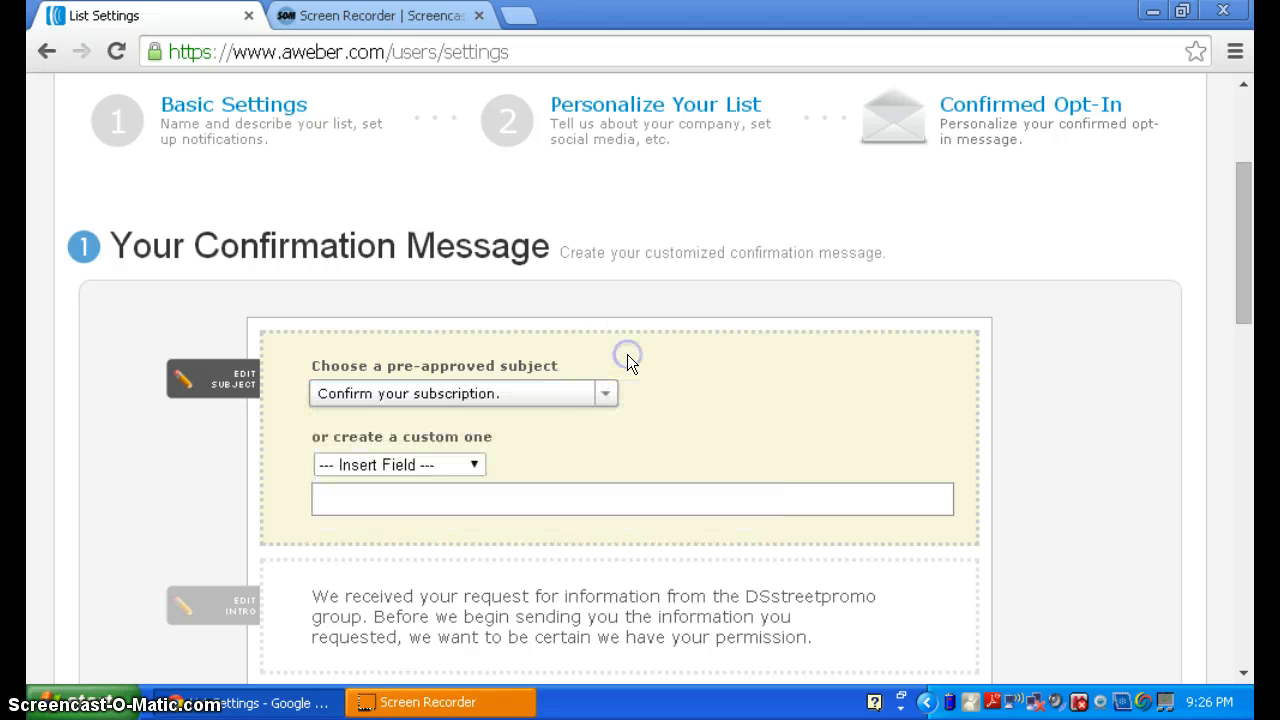
- Type the custom subject 'Before I Start Sending You Info Please Confirm', dropping the exclamation mark
left_click(561, 496)
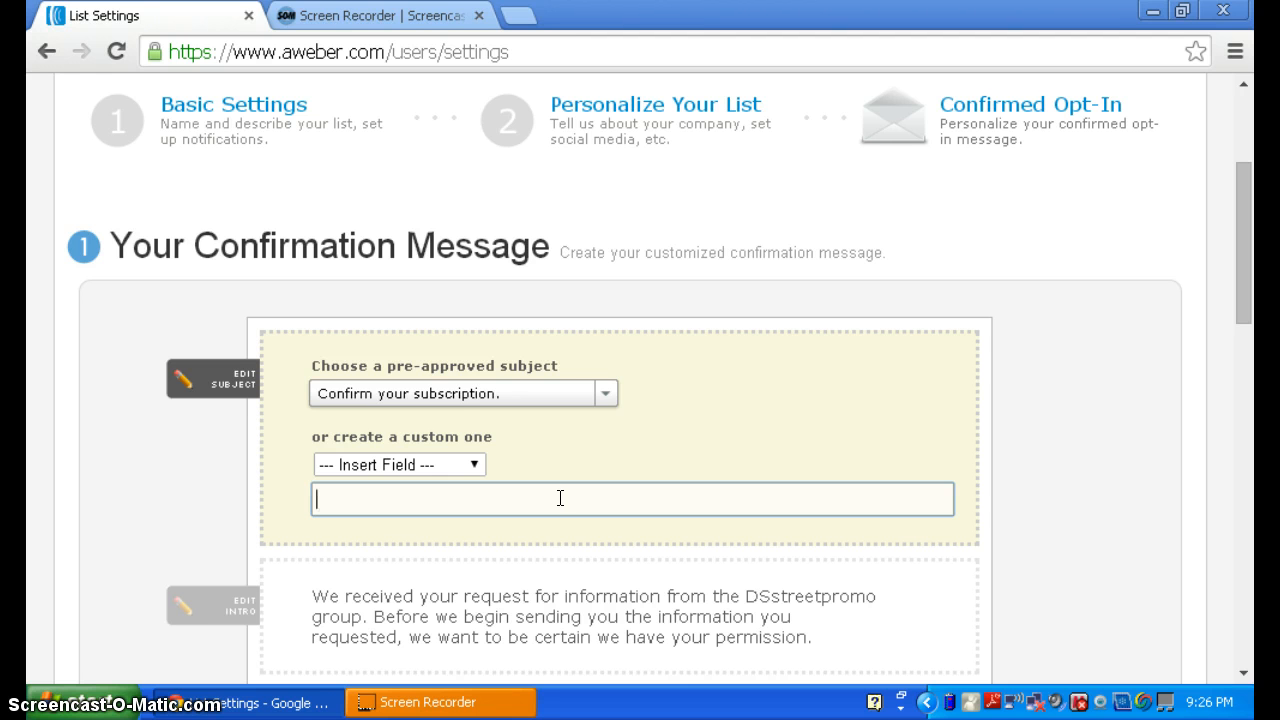
type("Before I Start Sei")
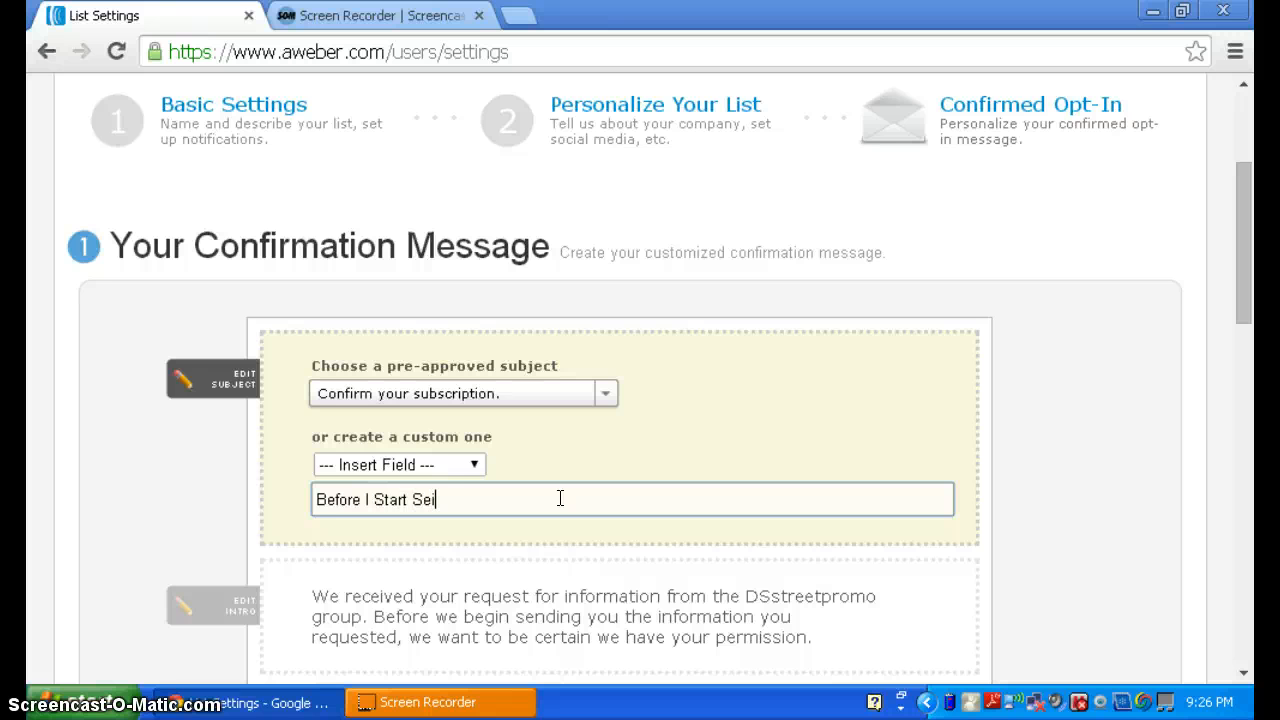
key("BackSpace")
type("nding You Info")
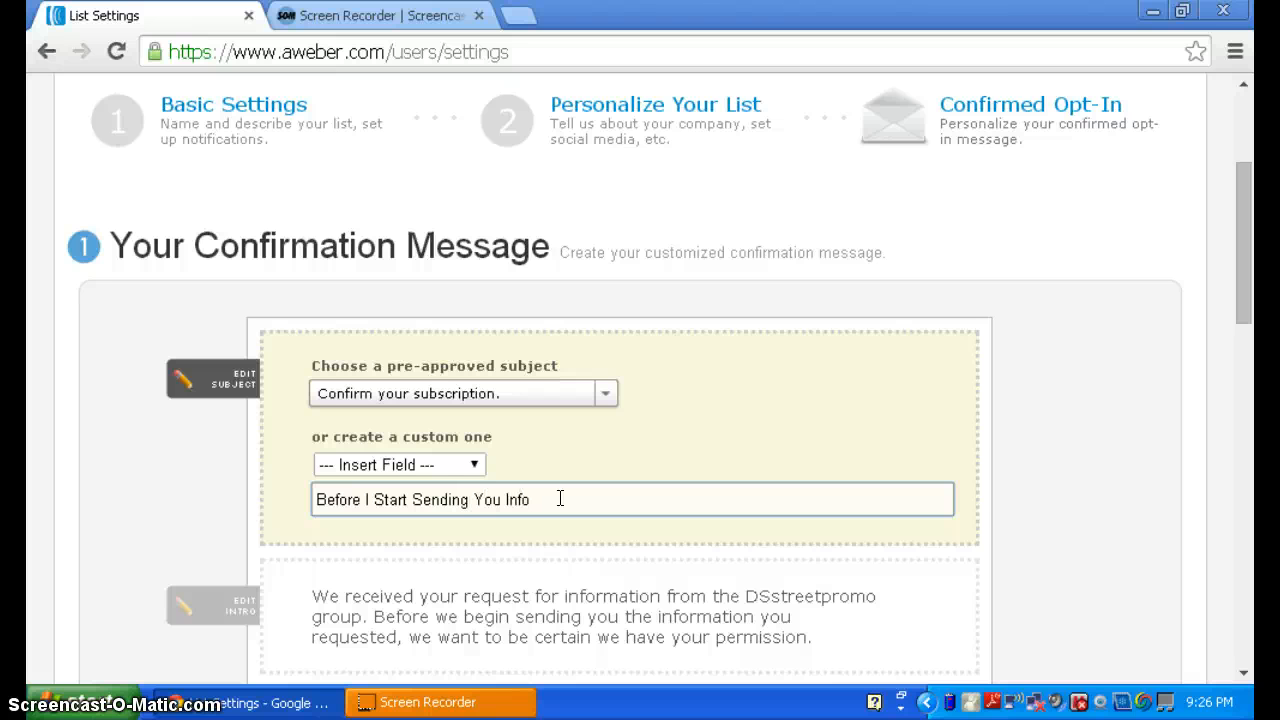
type("!")
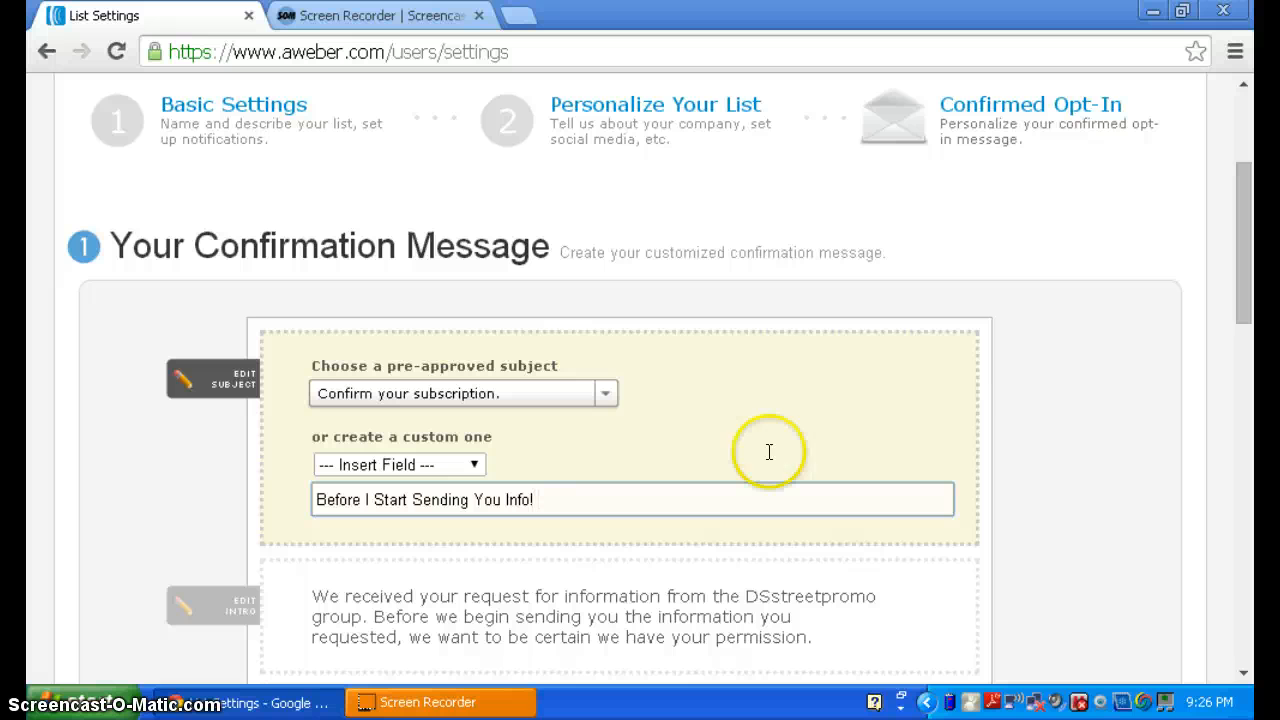
left_click(1085, 374)
key("BackSpace")
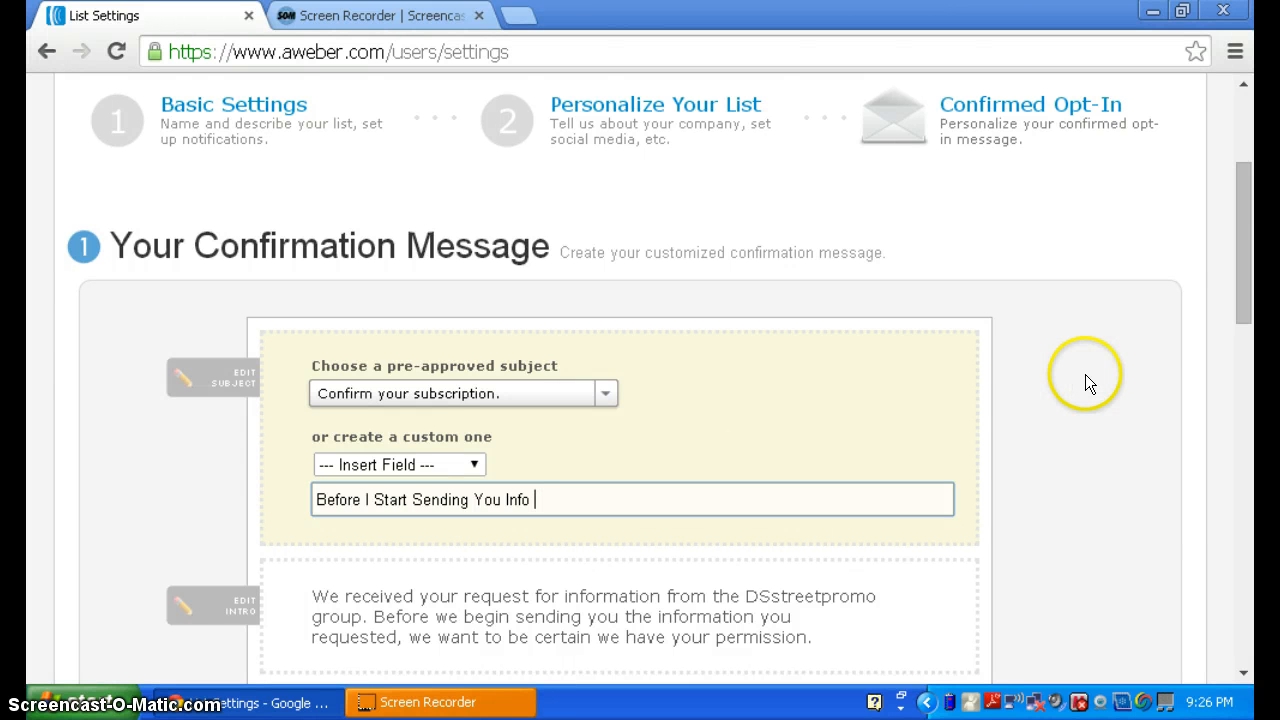
type("Please Confirm")
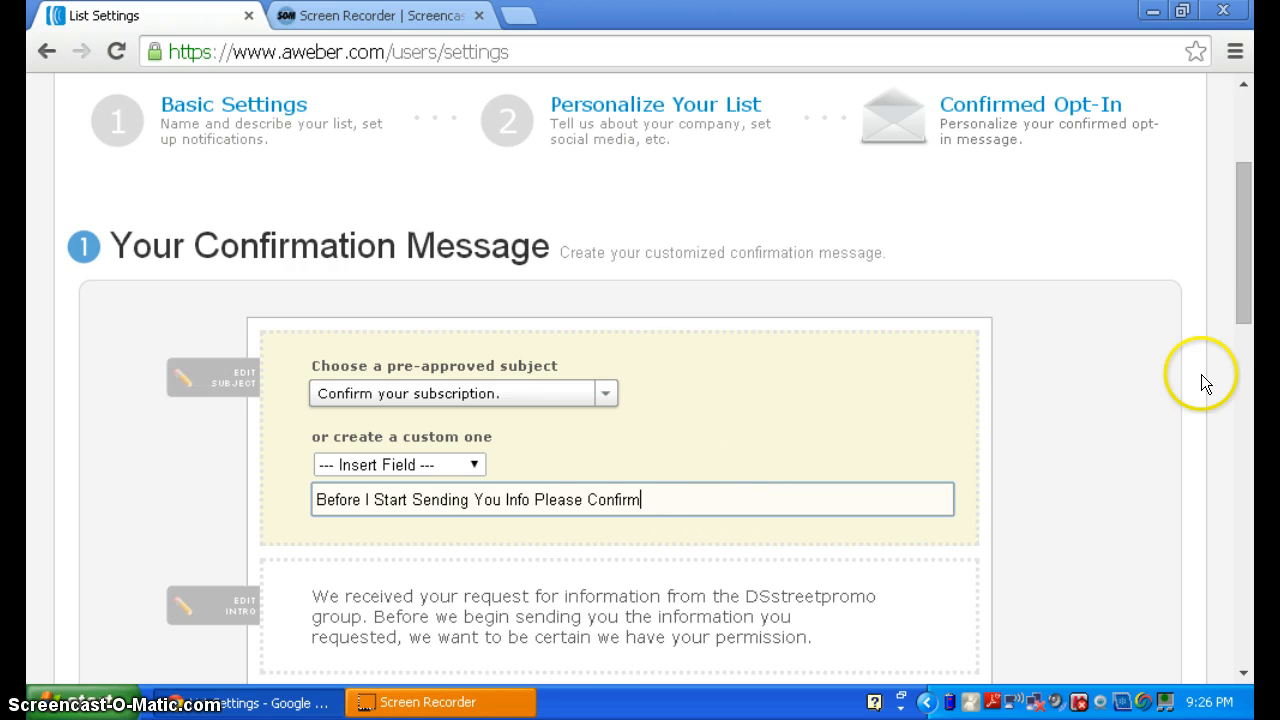
left_click_drag(1250, 272, 1257, 338)
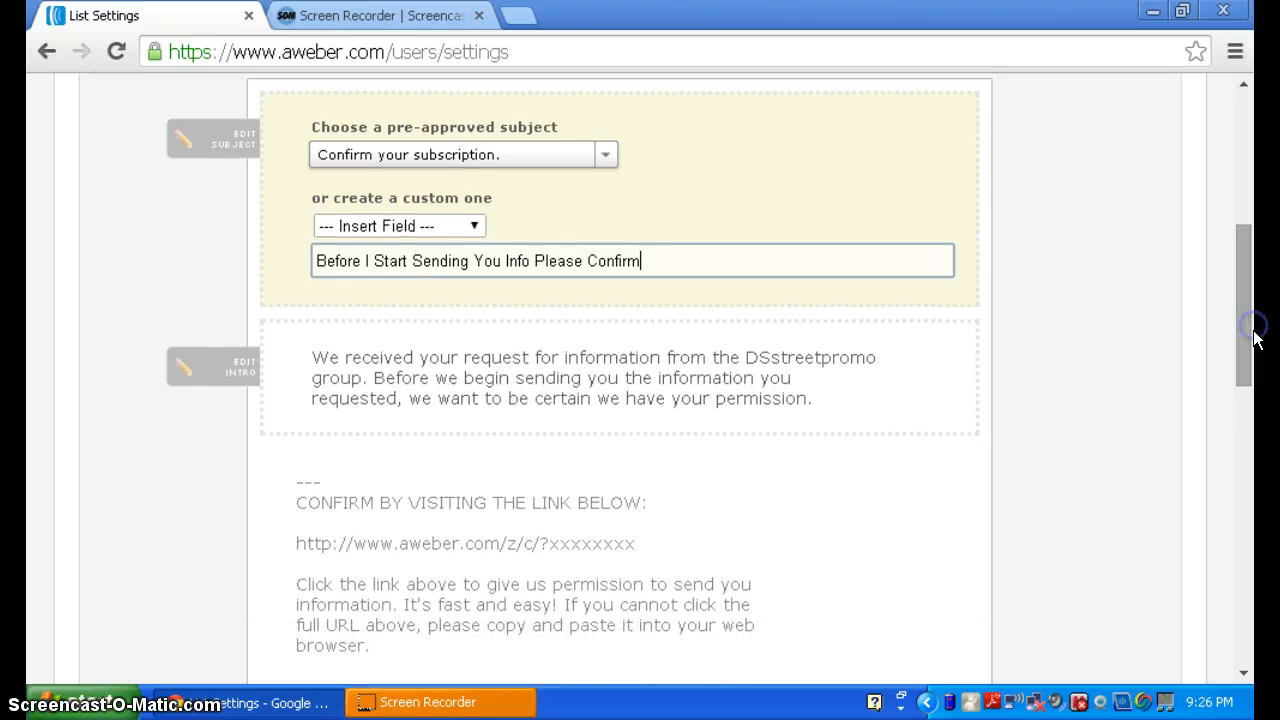
- Change the intro's opening 'We' to 'I' so it begins 'I received your request'
left_click(678, 404)
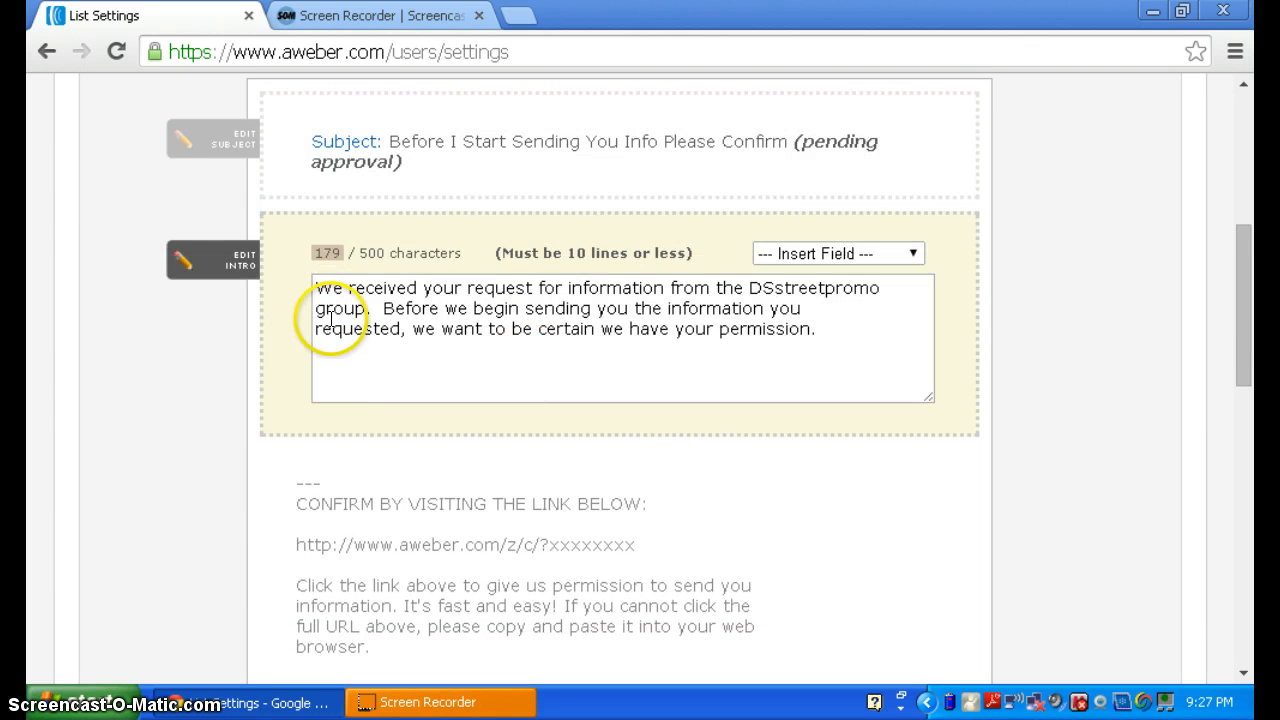
left_click(342, 293)
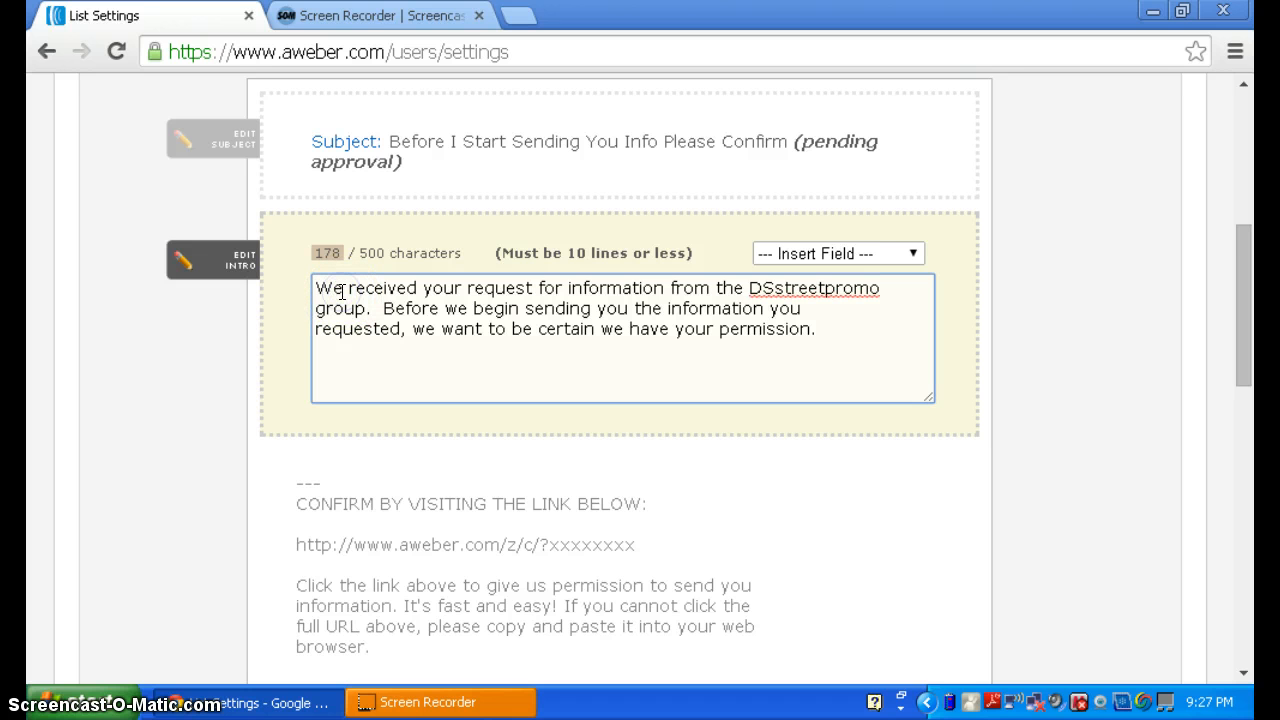
key("BackSpace")
key("BackSpace")
key("BackSpace")
type("I")
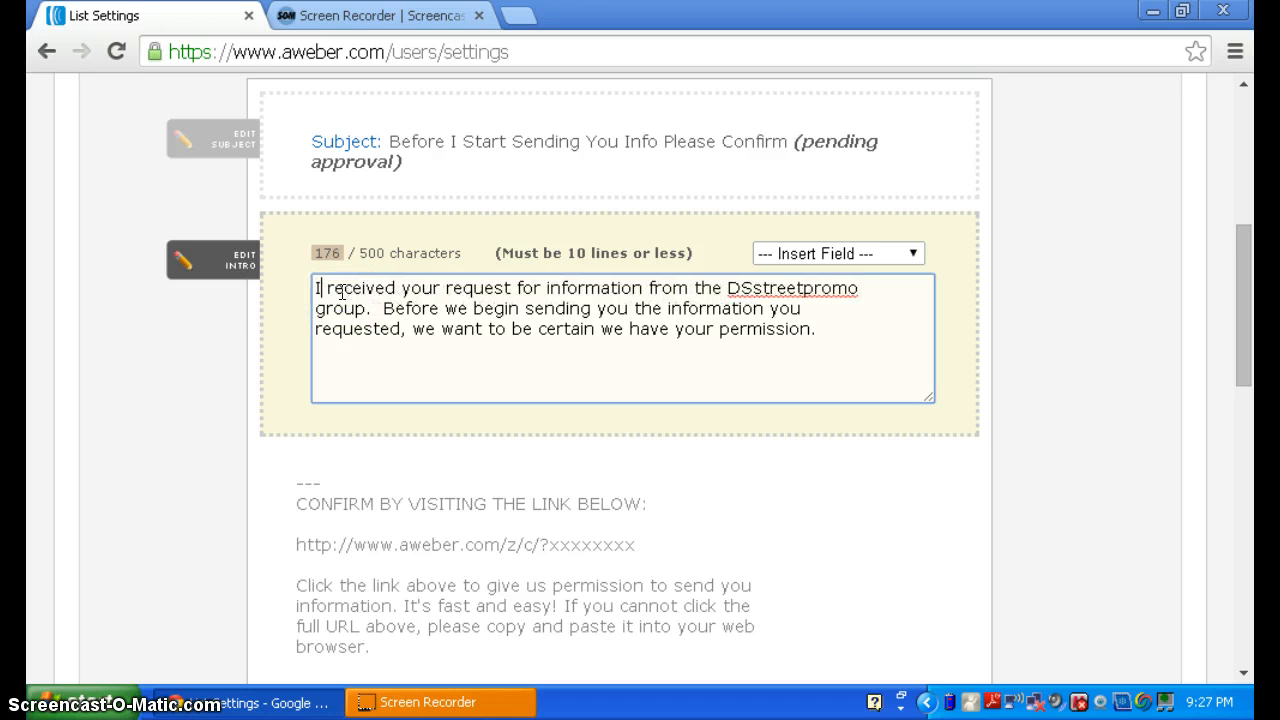
left_click(915, 255)
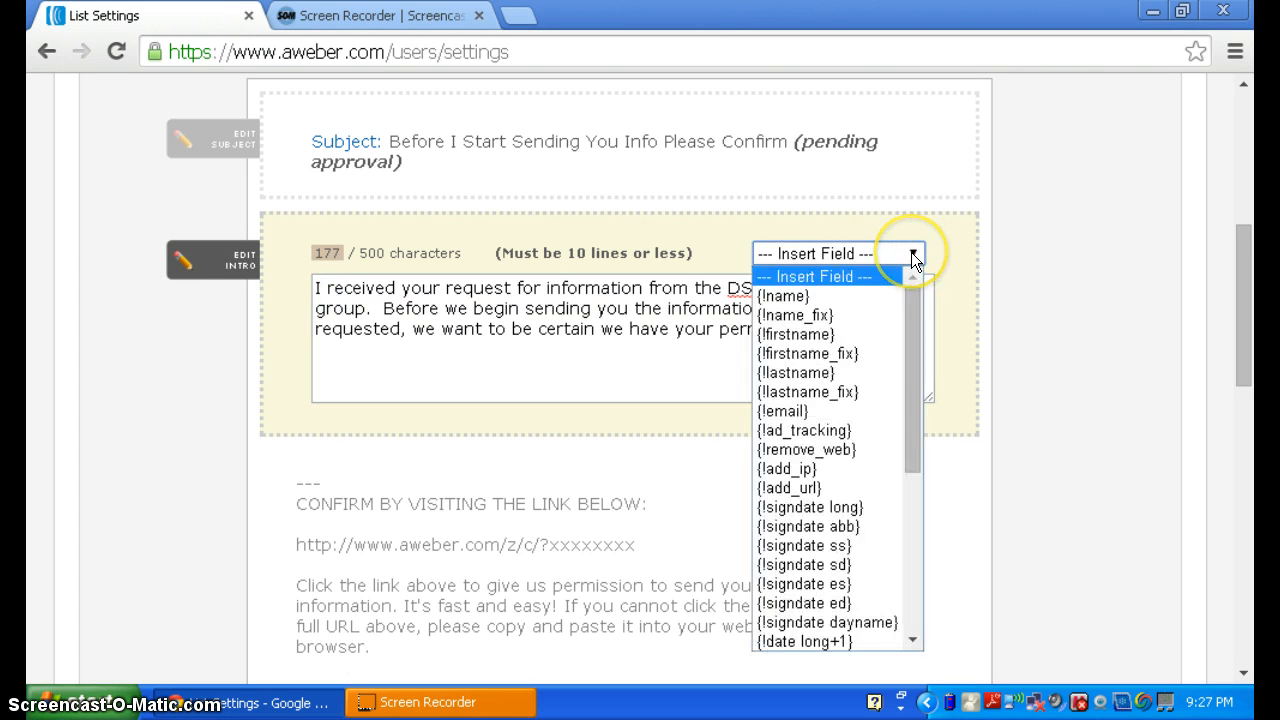
left_click(911, 252)
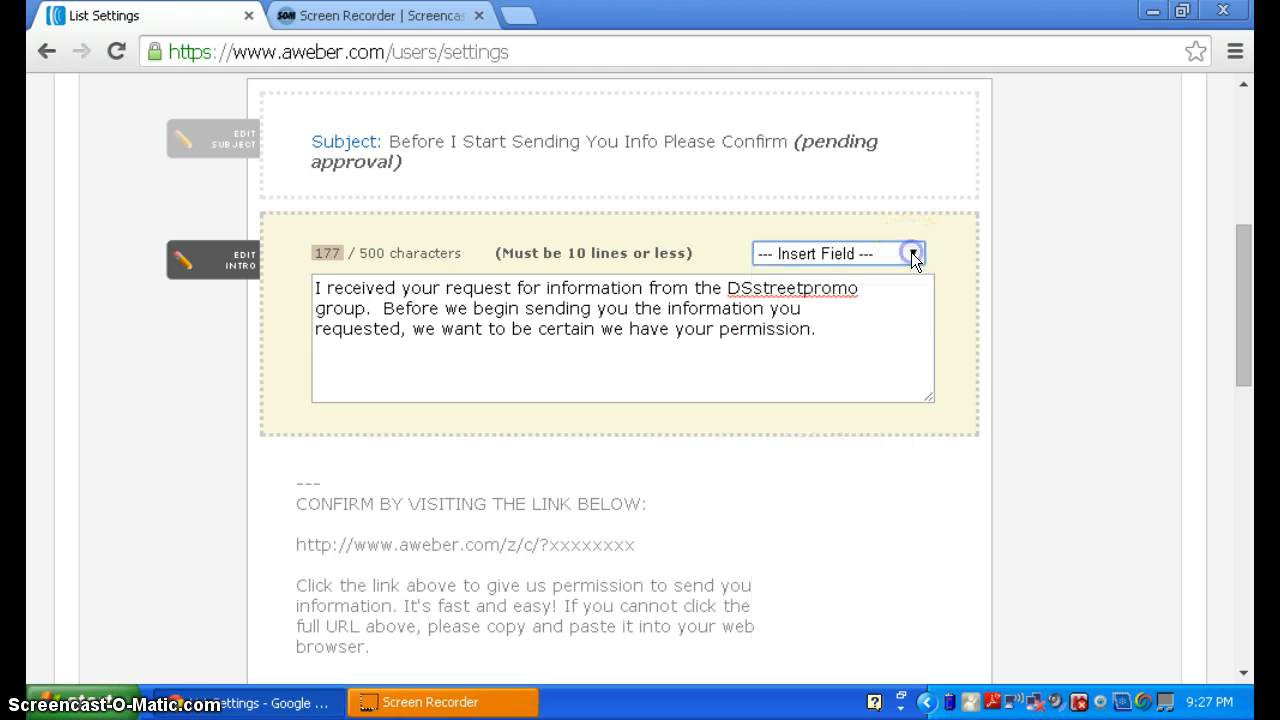
left_click(823, 330)
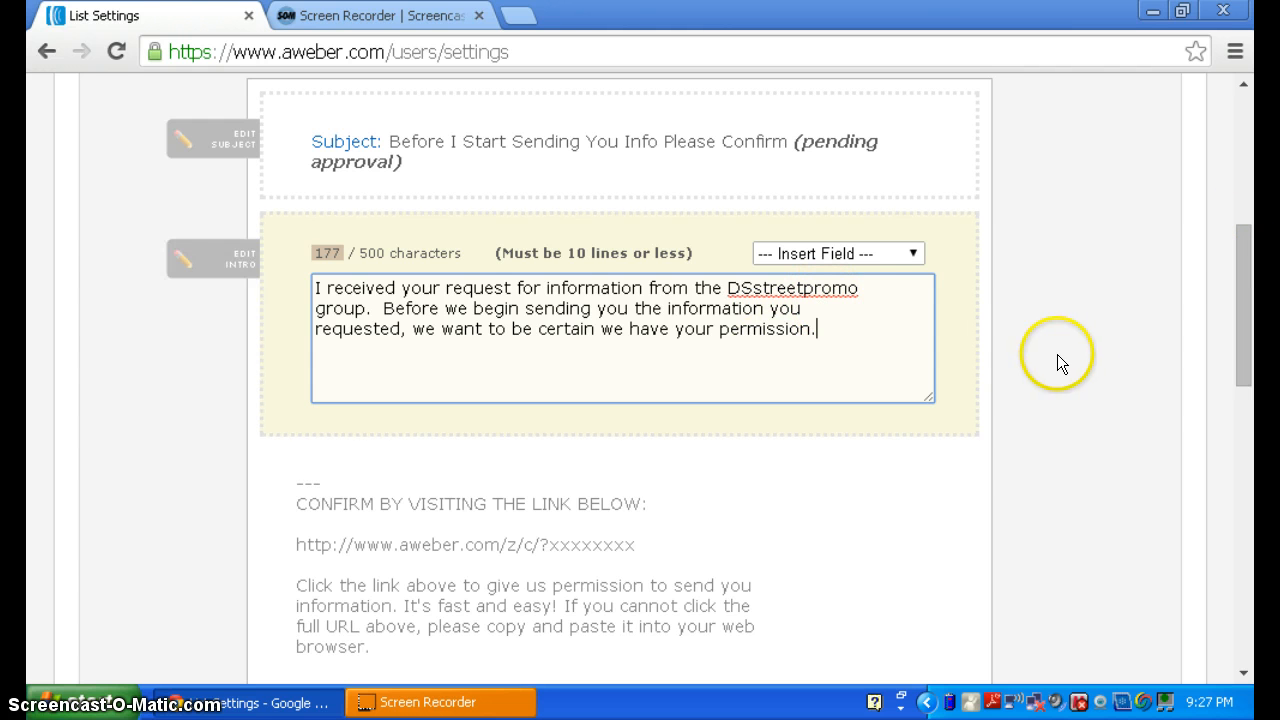
left_click_drag(1236, 307, 1256, 492)
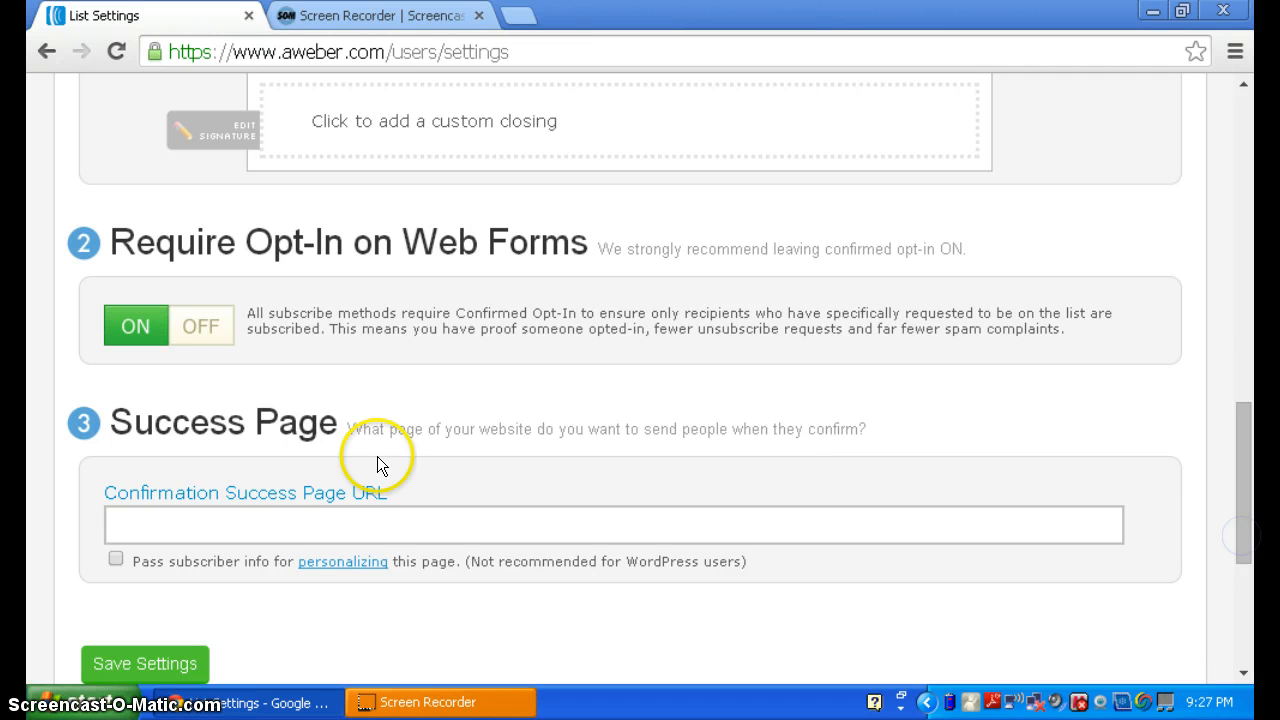
- Turn off Require Opt-In on Web Forms for this list and confirm disabling Confirmed Opt-In
left_click(200, 330)
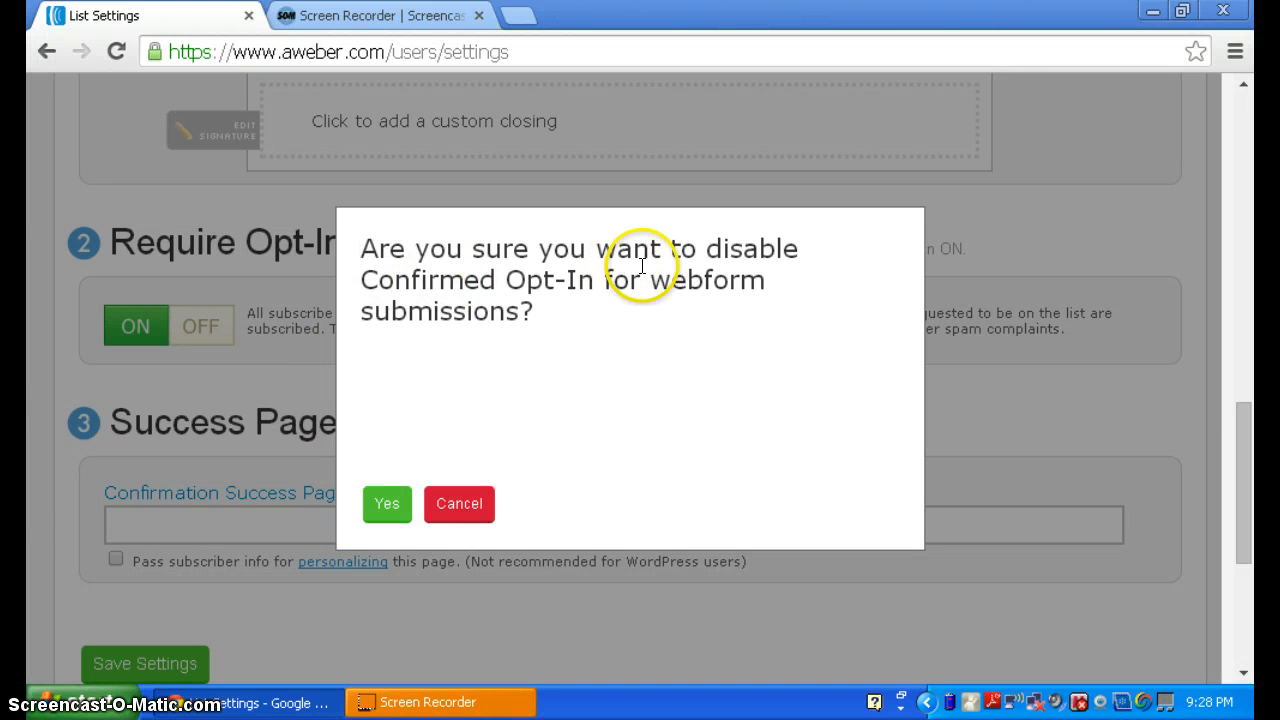
left_click(388, 500)
left_click(354, 528)
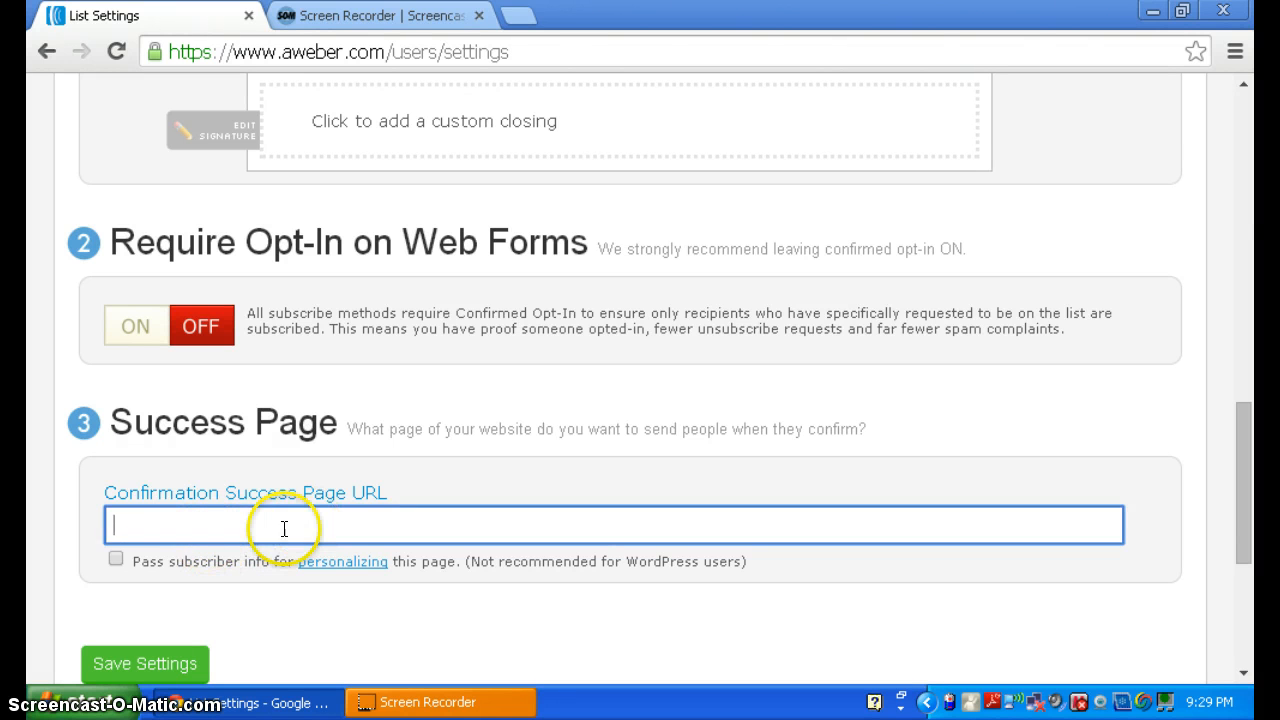
- Save the list's confirmation settings with the Success Page URL left blank
left_click(250, 590)
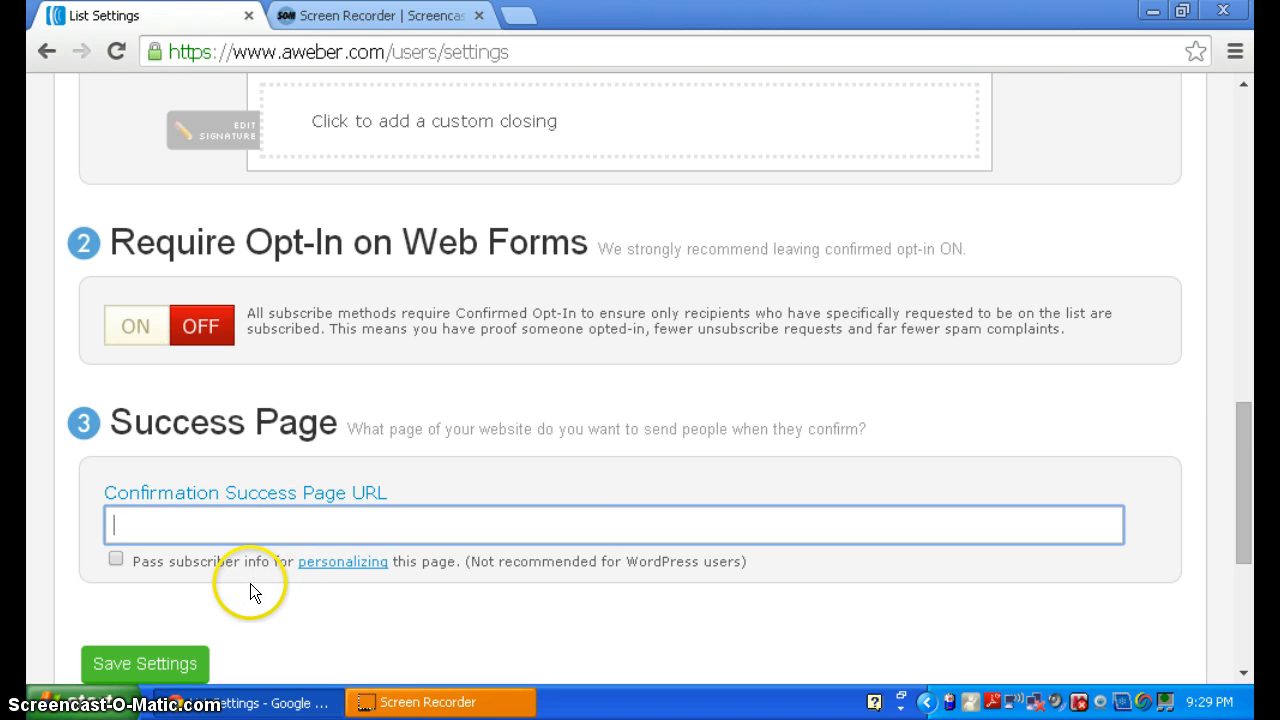
left_click(144, 658)
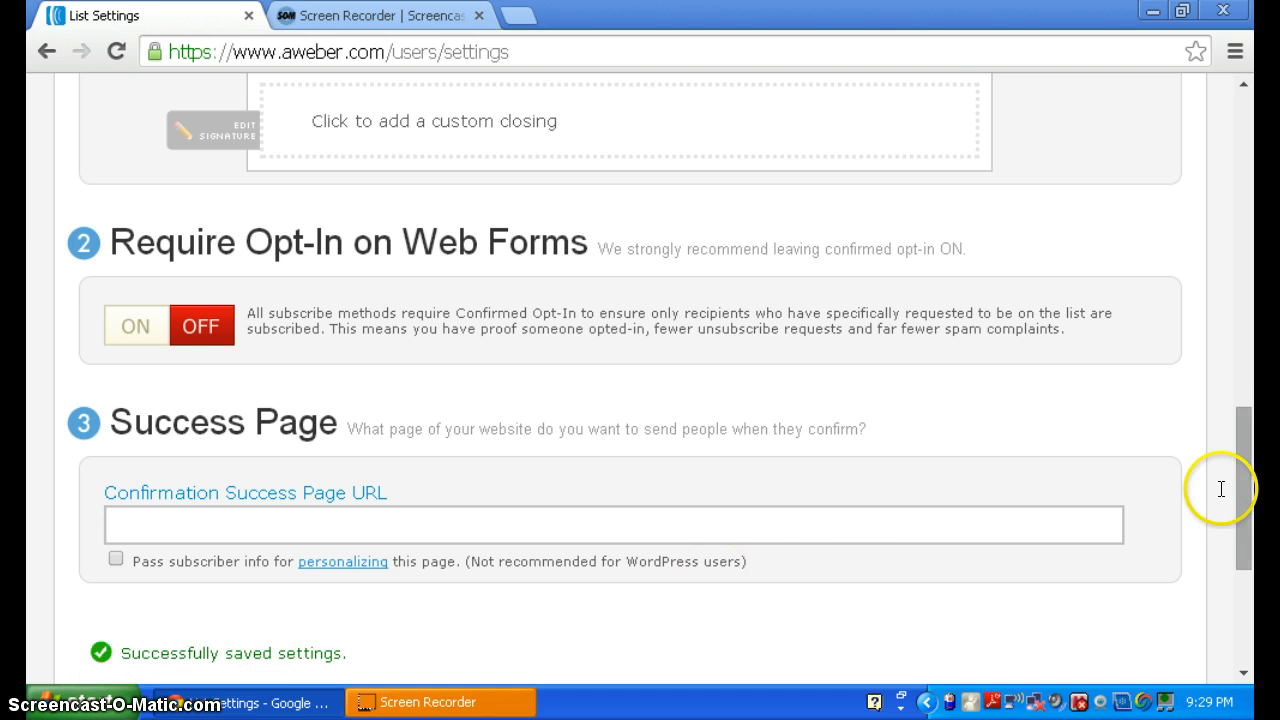
left_click_drag(1245, 512, 1212, 218)
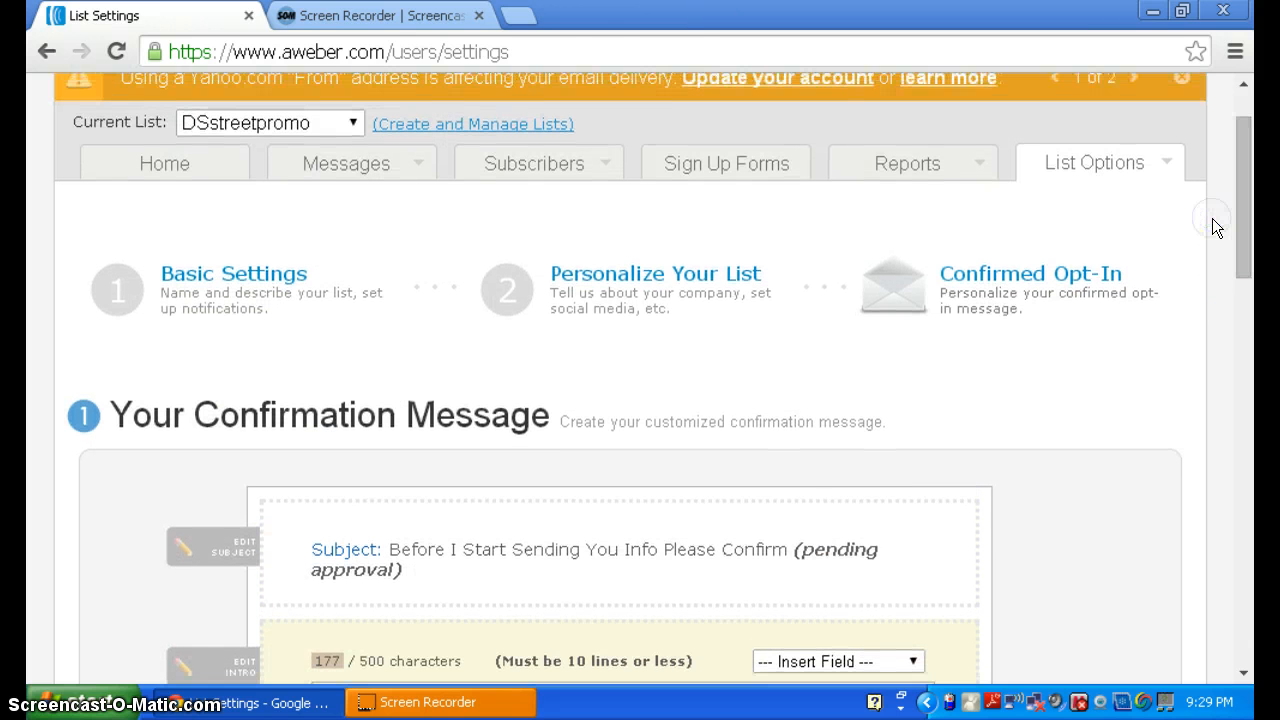
- Check the Current List dropdown stays on DSstreetpromo, then bring up the Messages menu
left_click(351, 123)
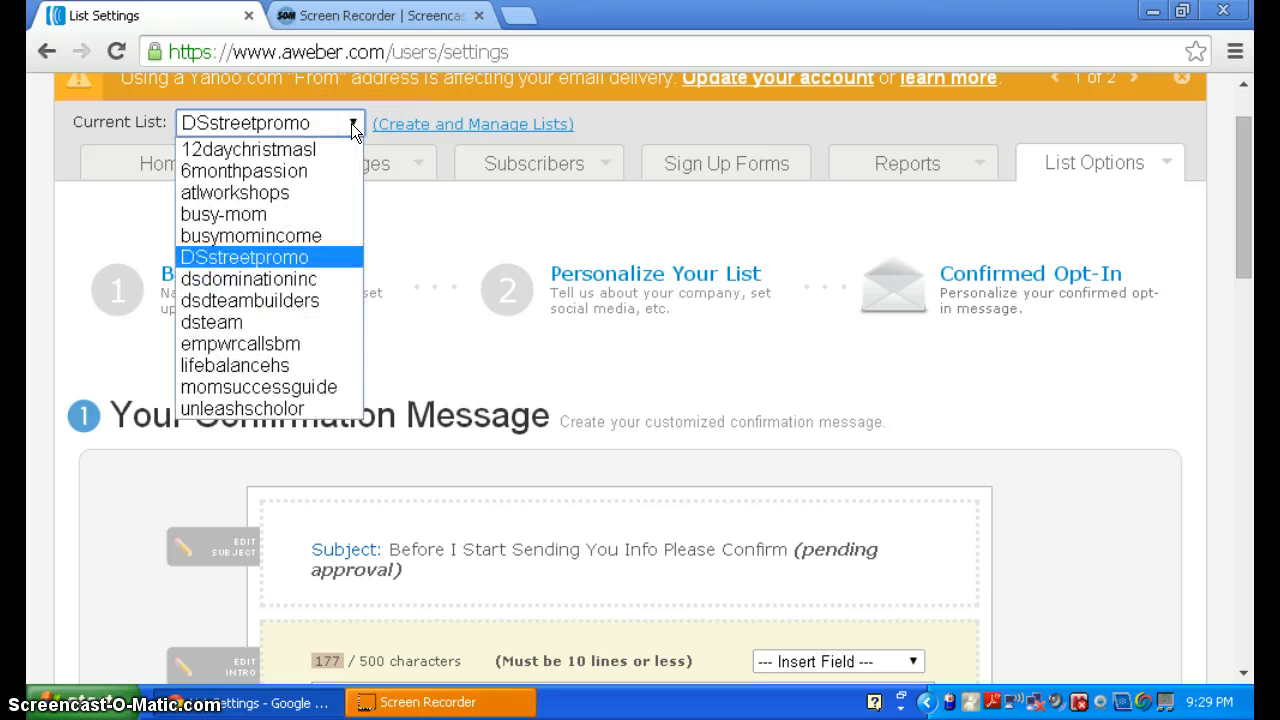
left_click(351, 123)
left_click(351, 123)
left_click(351, 123)
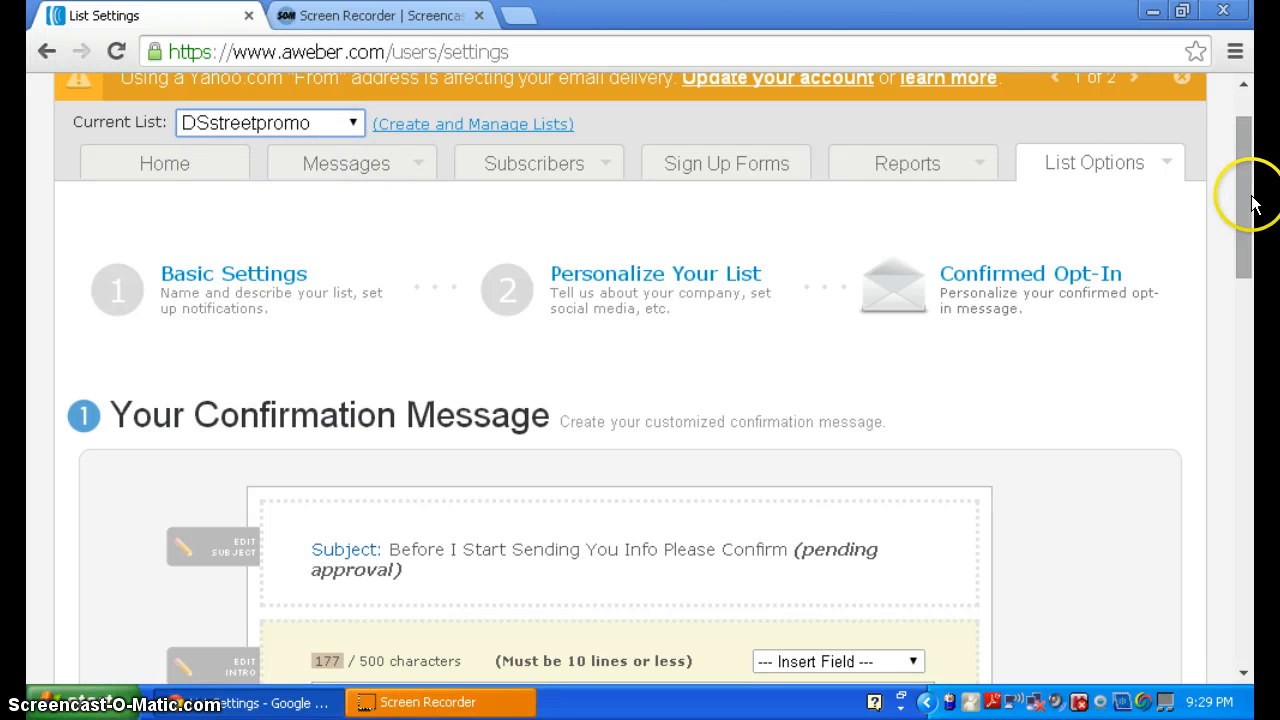
left_click_drag(1243, 206, 1232, 170)
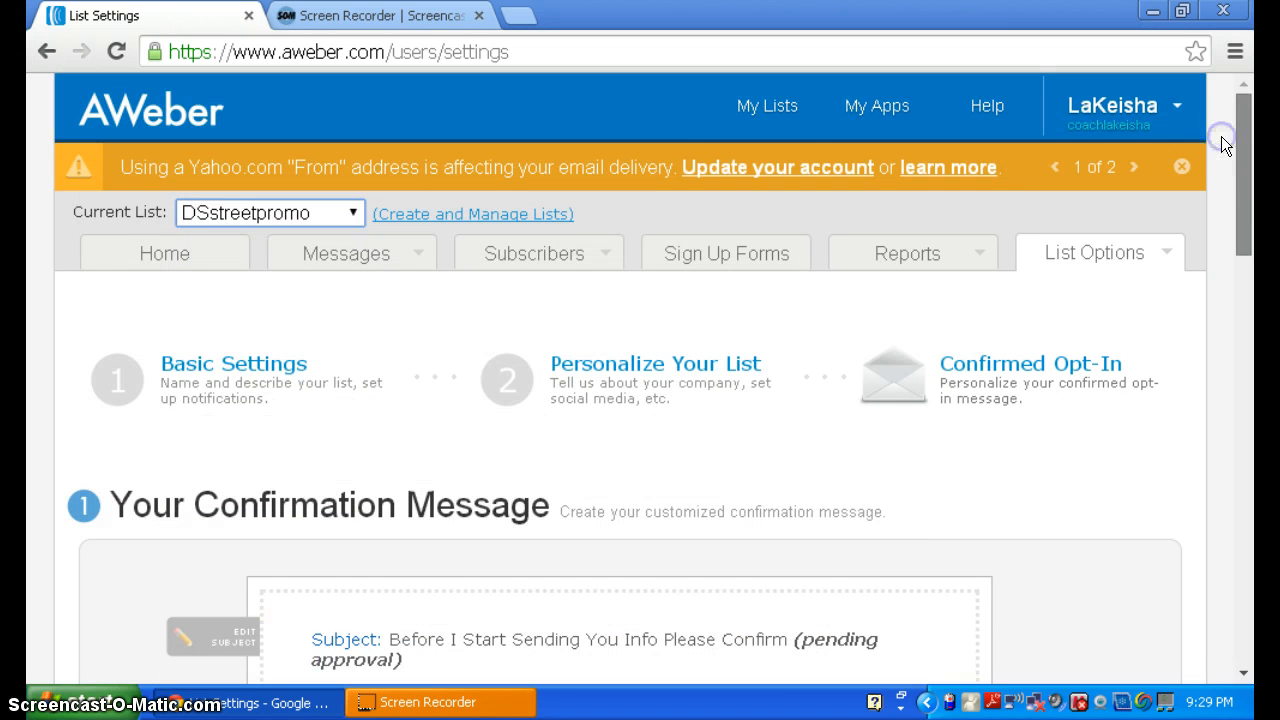
left_click(307, 249)
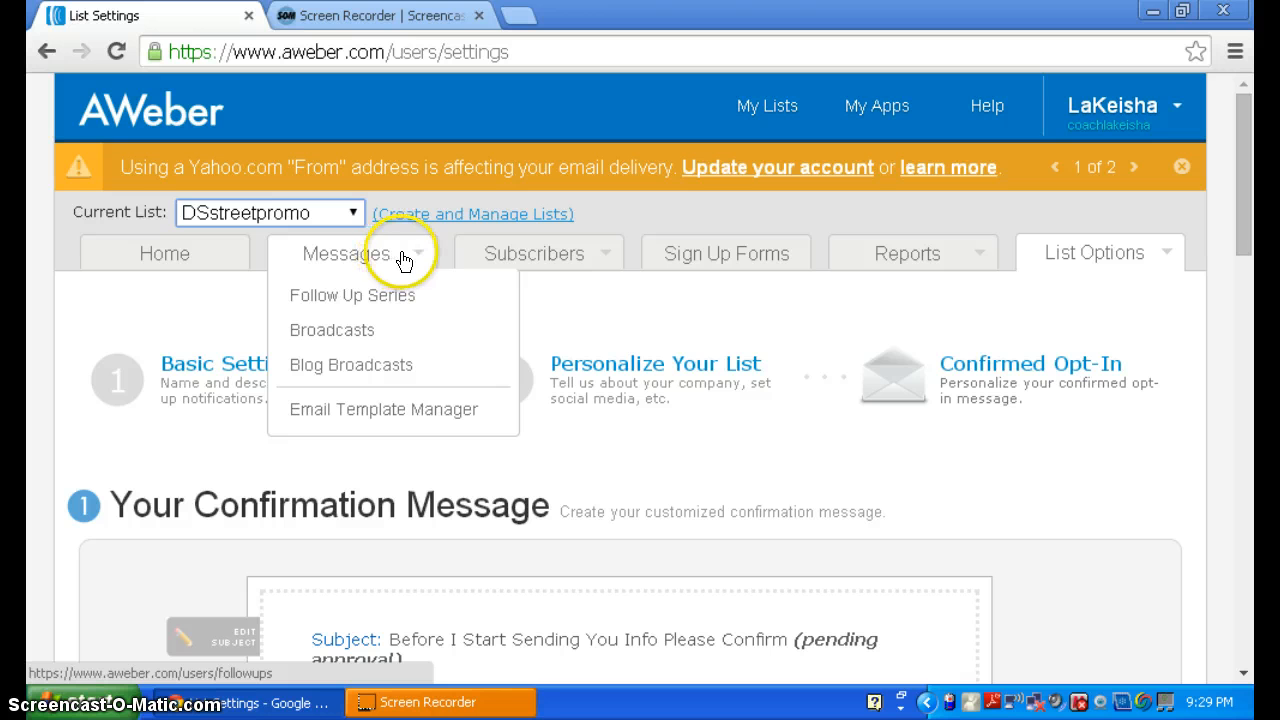
- Go to Messages > Follow Up Series for the dsstreetpromo list
left_click(393, 290)
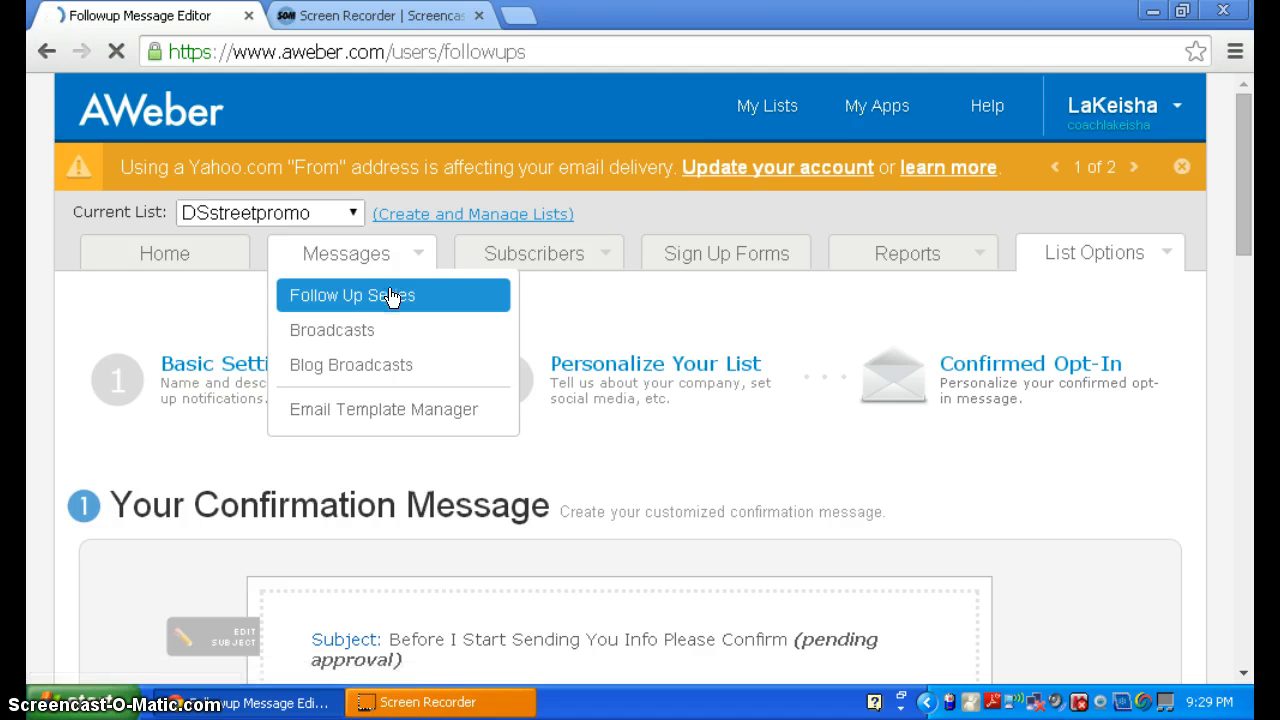
left_click(401, 300)
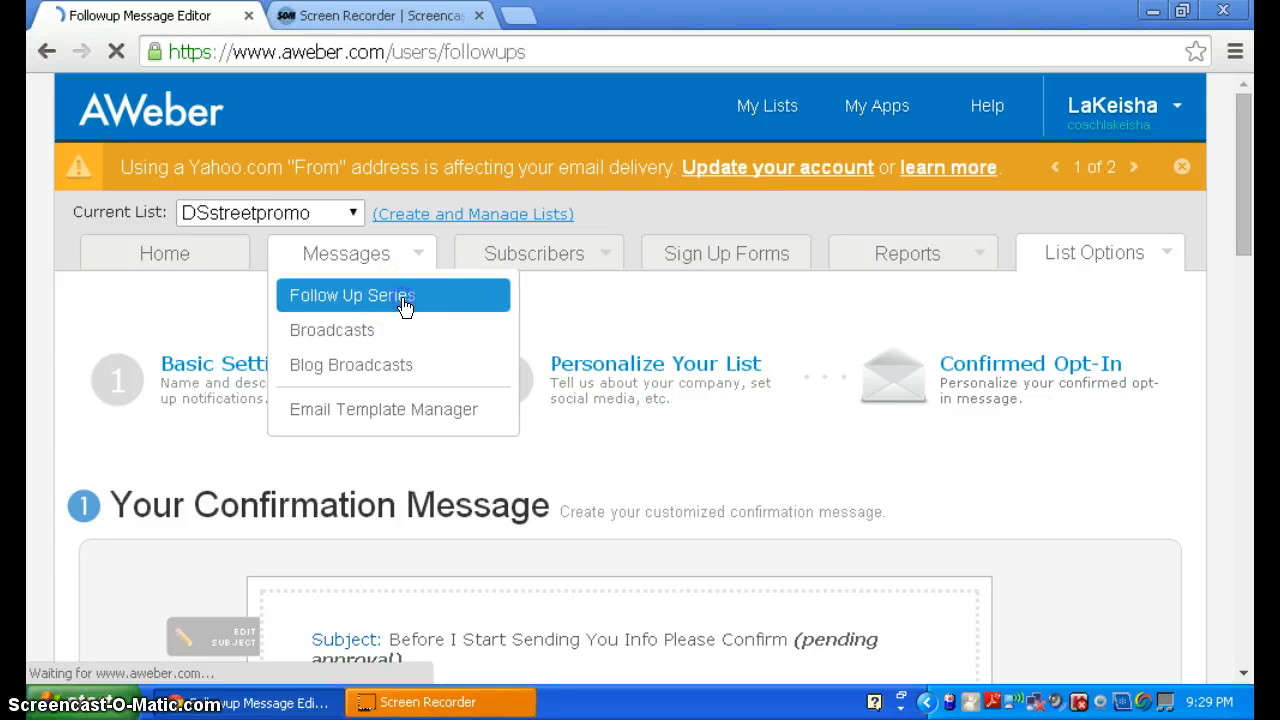
left_click(432, 309)
left_click(418, 358)
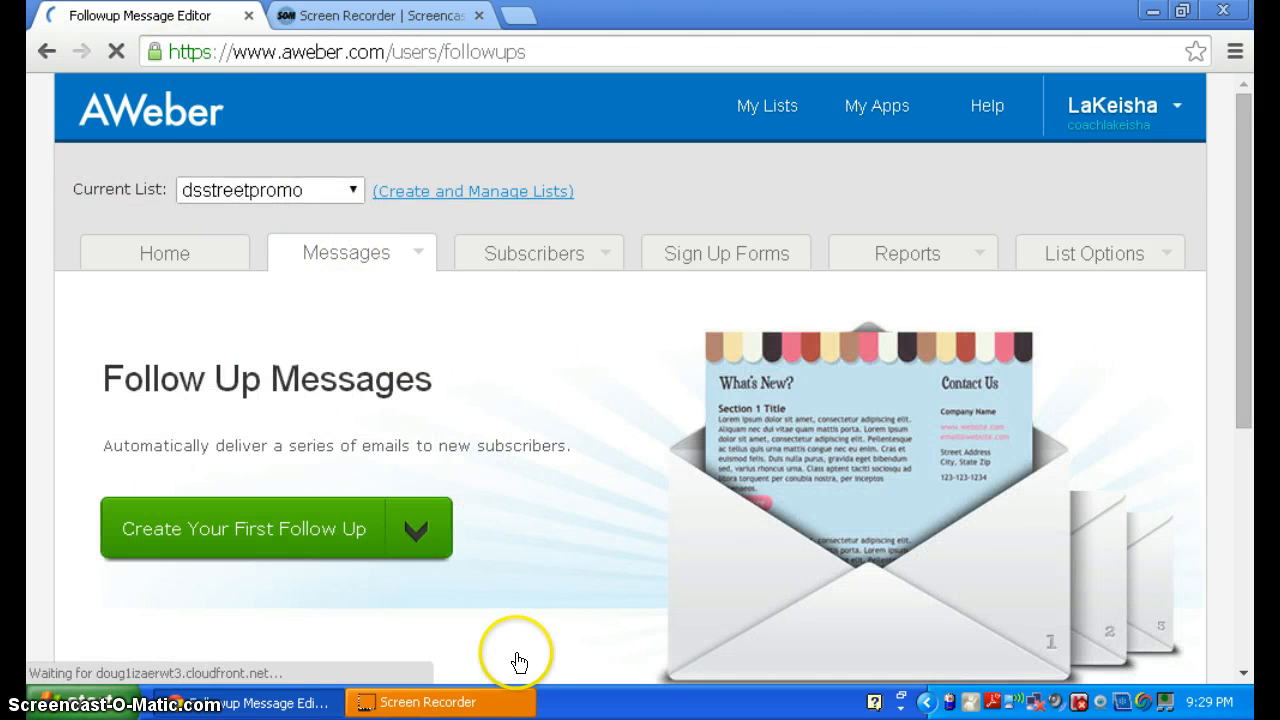
- Review the Create Your First Follow Up choices, plain text and drag-and-drop builder, then close the dropdown
left_click(418, 533)
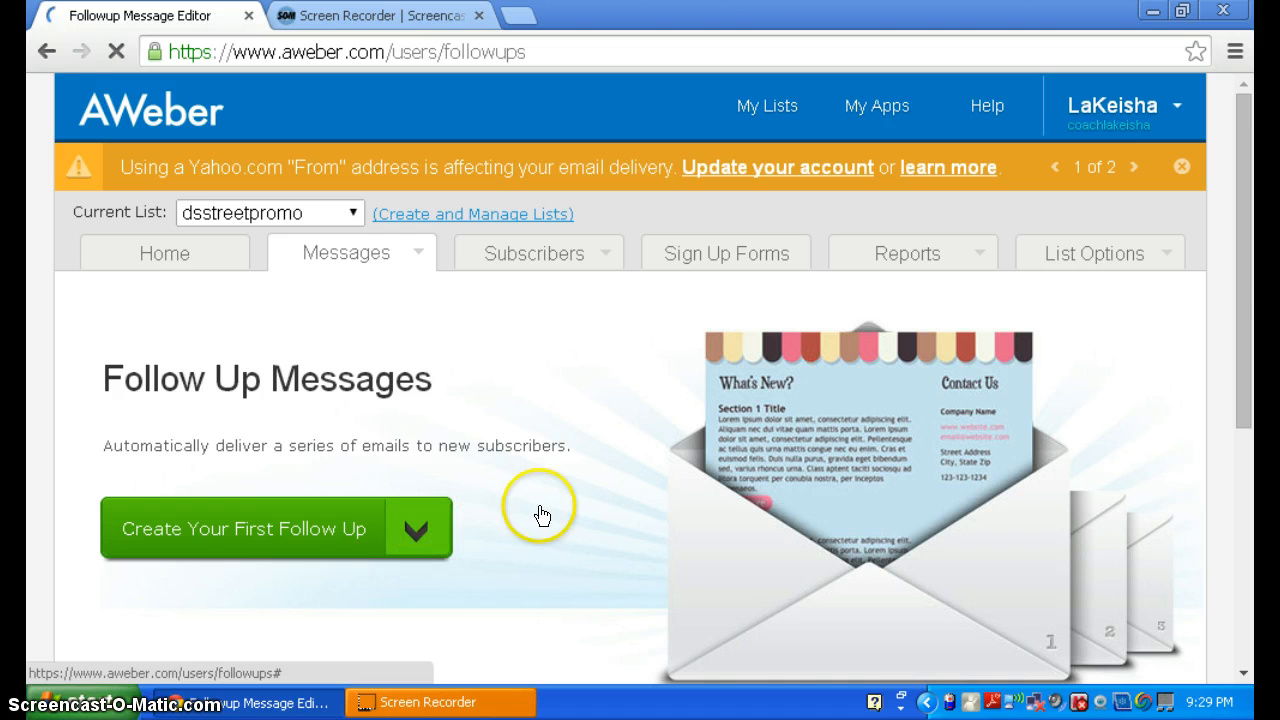
left_click_drag(1240, 340, 1246, 400)
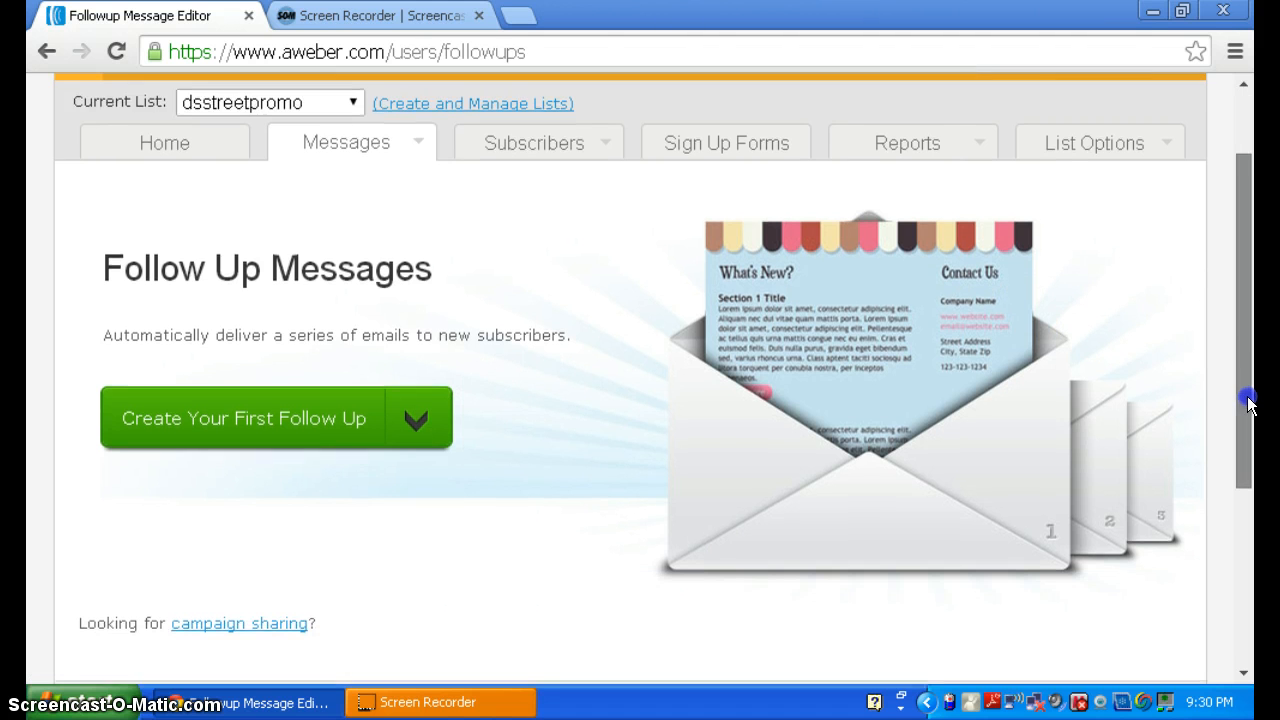
left_click(410, 438)
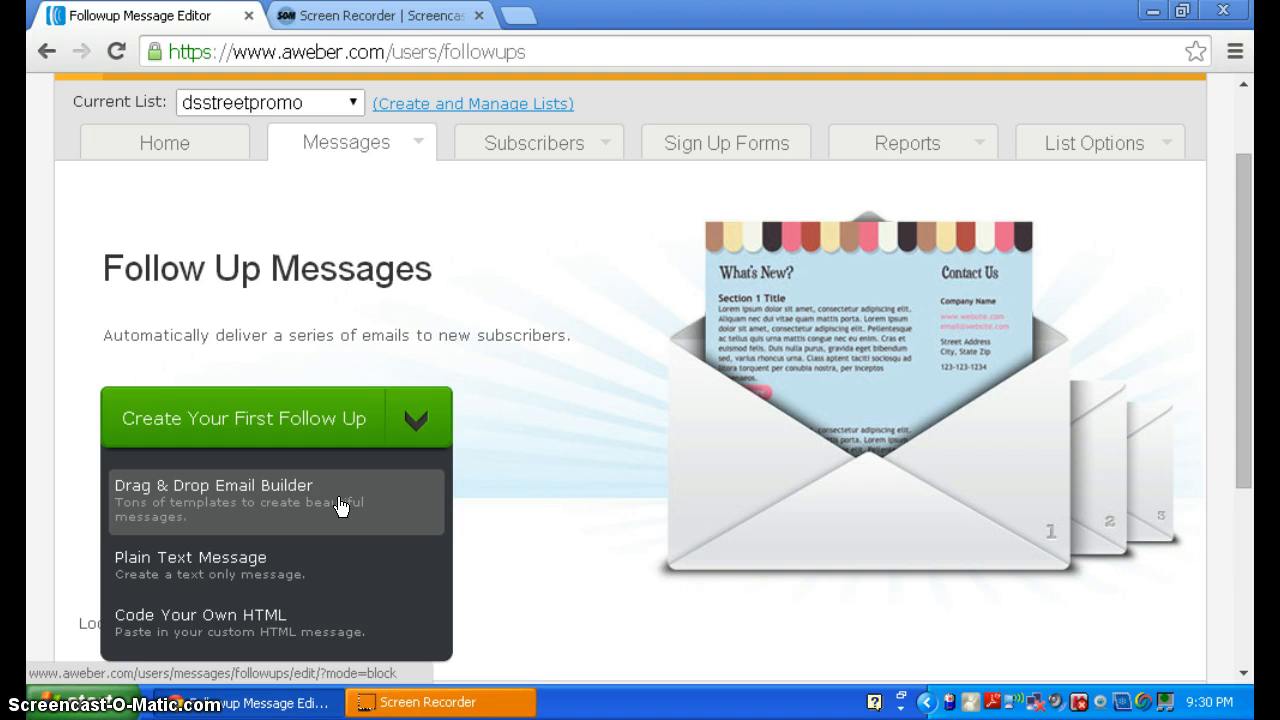
left_click(294, 566)
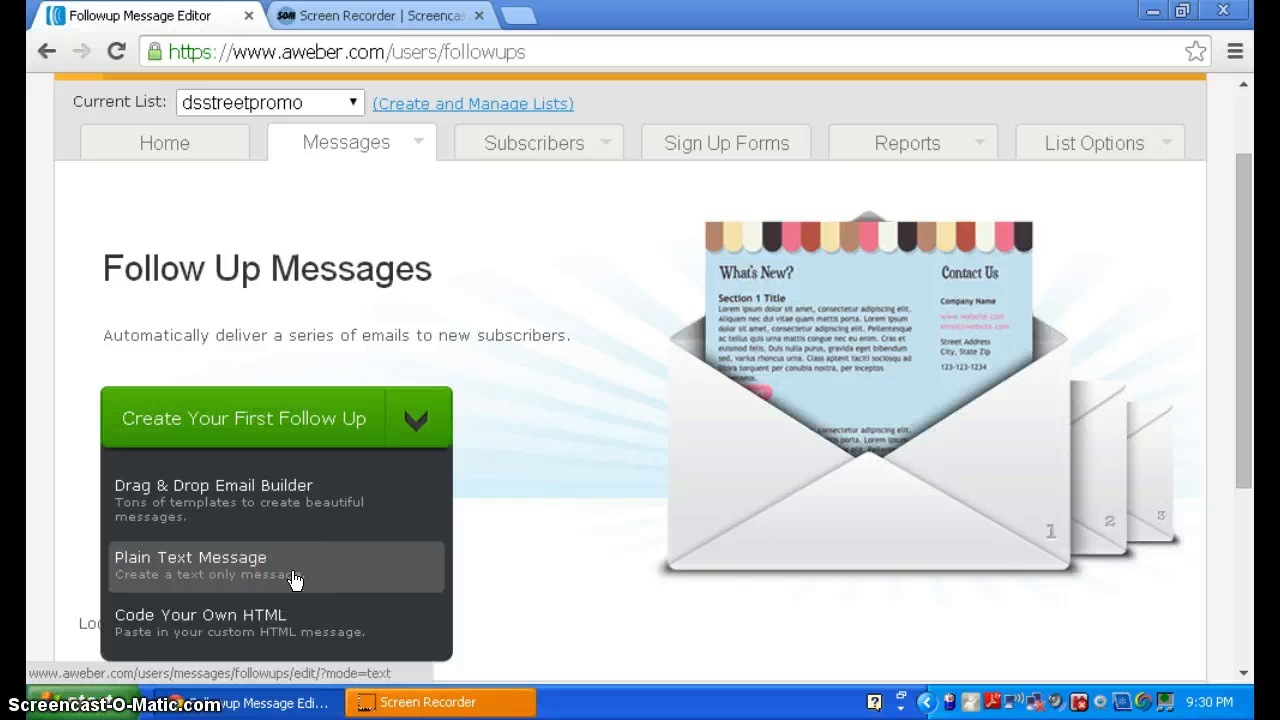
left_click(294, 578)
left_click(320, 512)
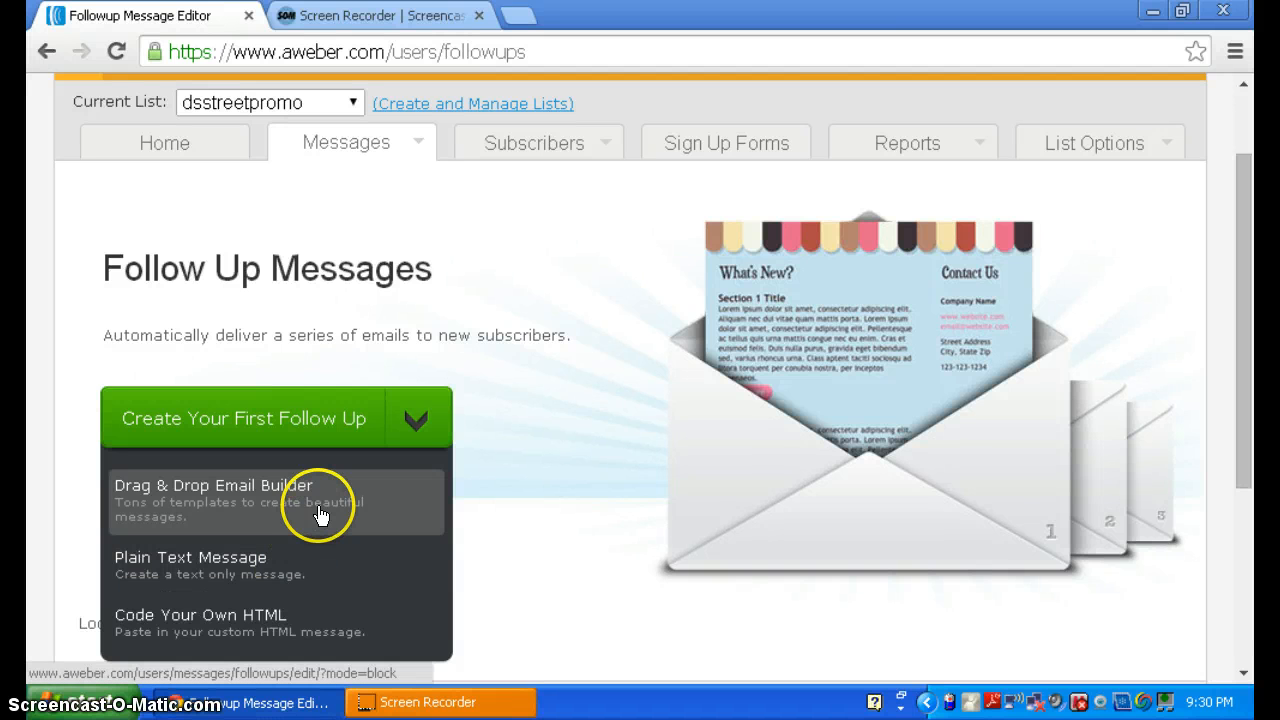
left_click(421, 318)
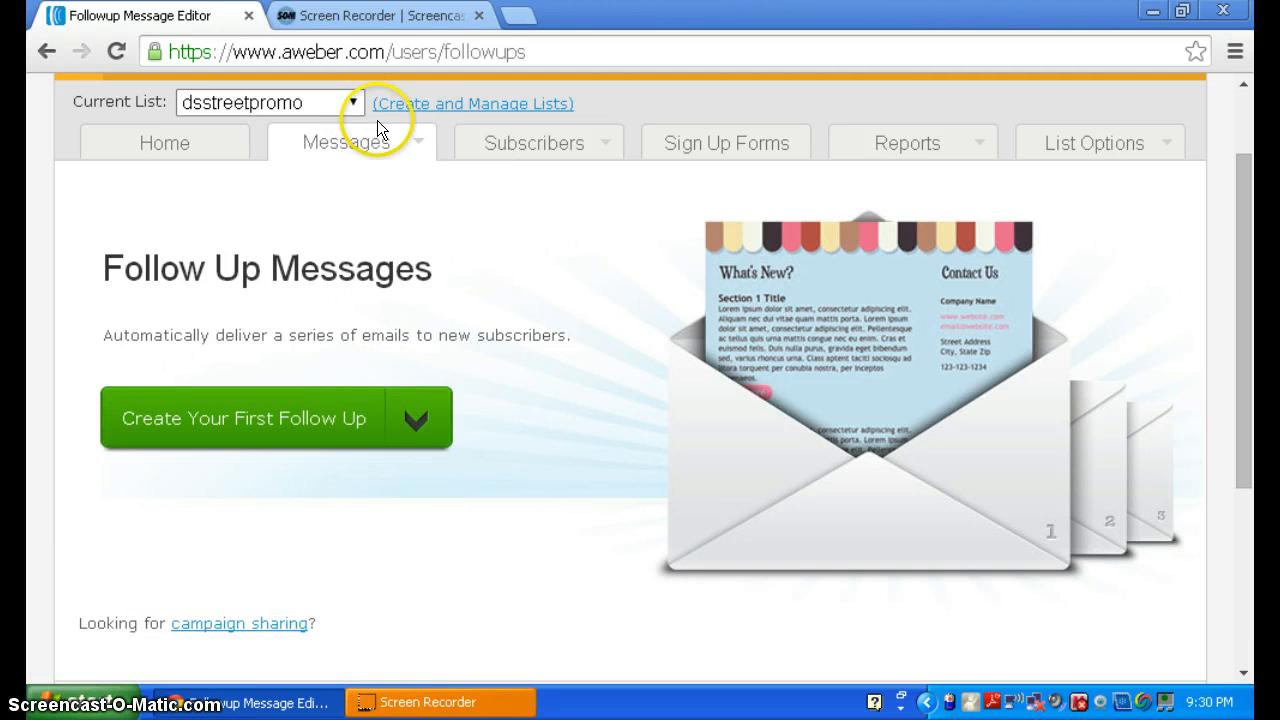
mouse_move(400, 140)
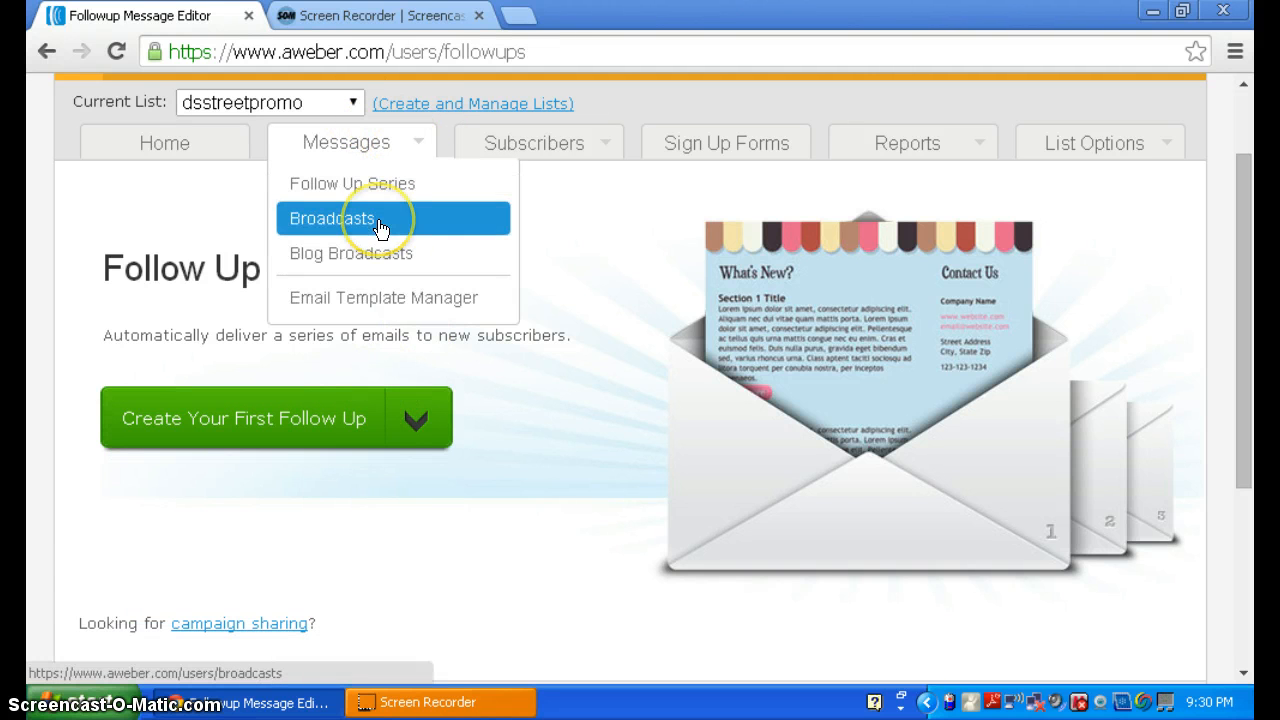